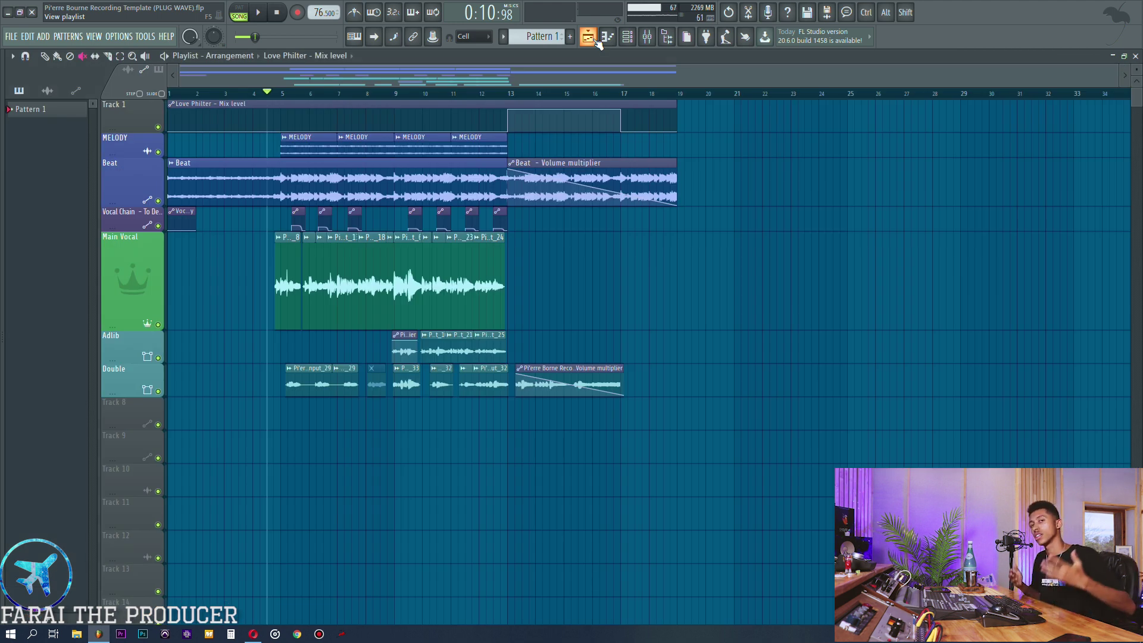
Step: Set the playhead to bar 3, view the second parametric EQ on the Vocal Chain mixer track, and return to the playlist
click(228, 94)
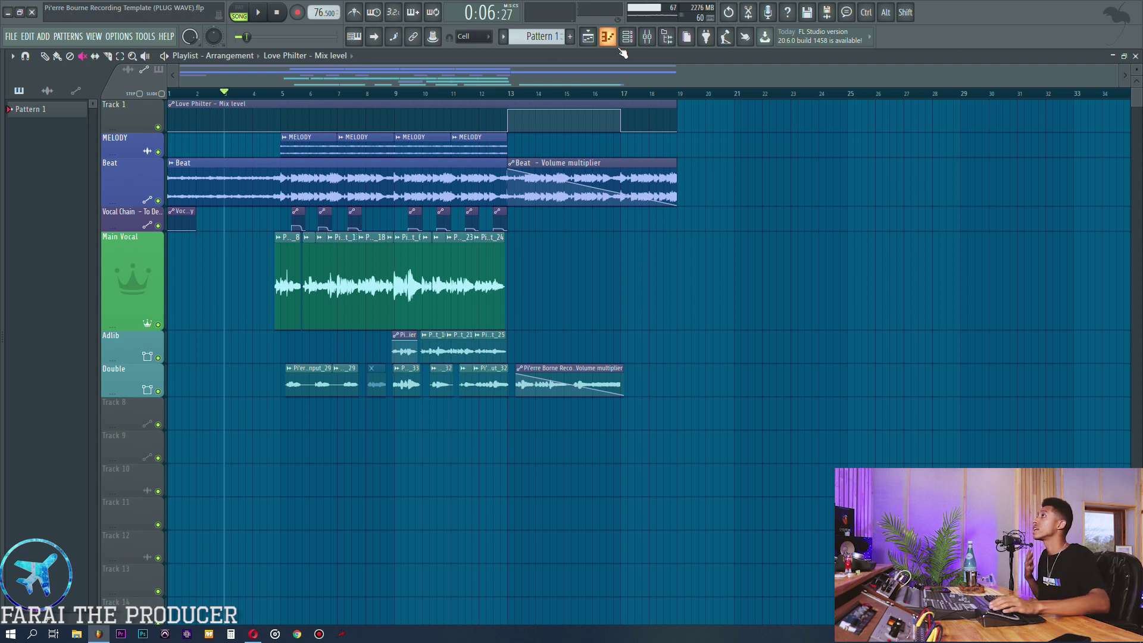
click(649, 40)
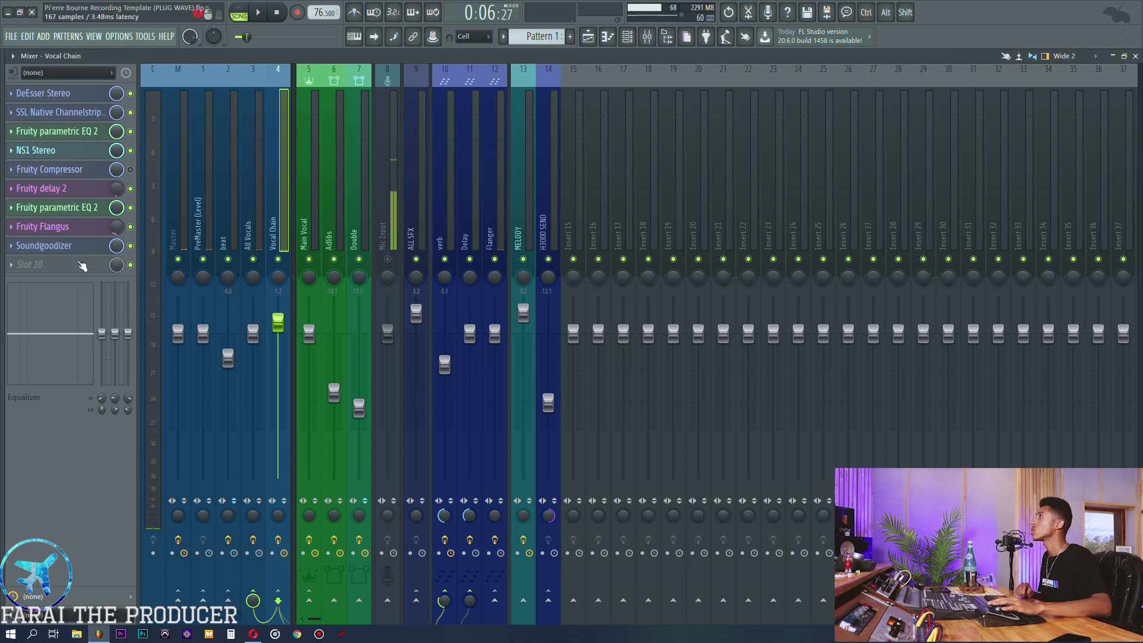
click(86, 207)
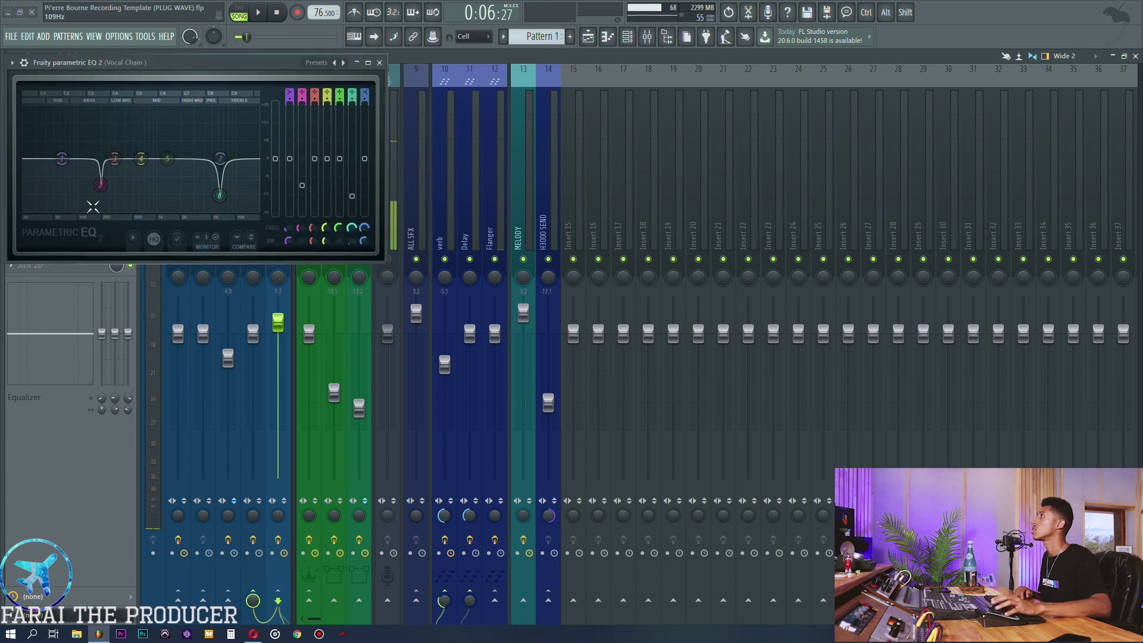
click(379, 62)
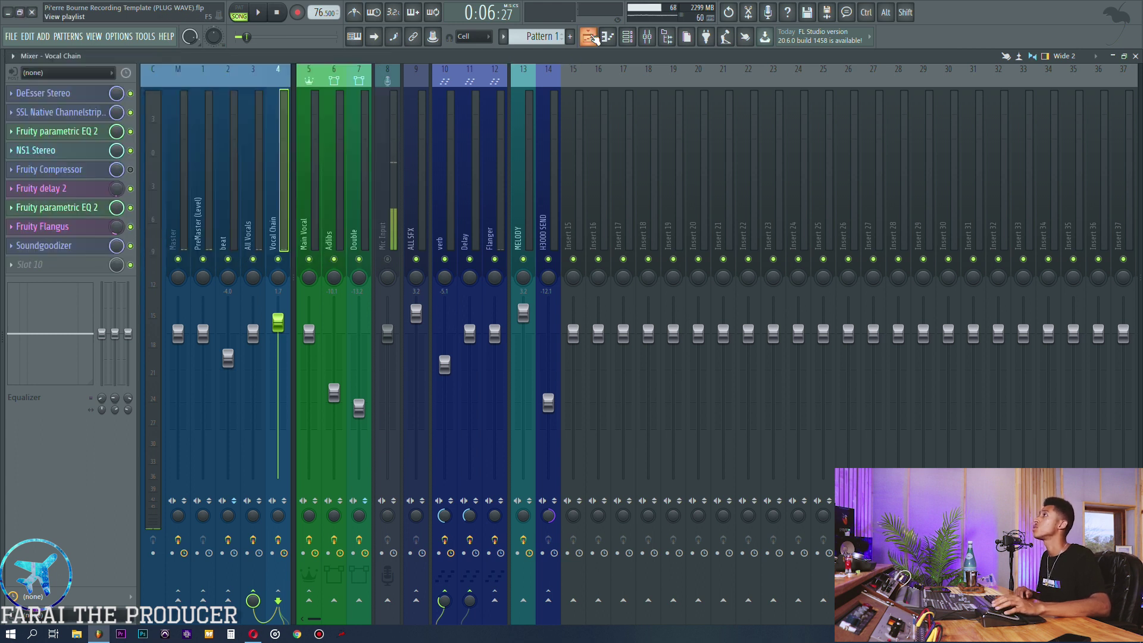
click(589, 36)
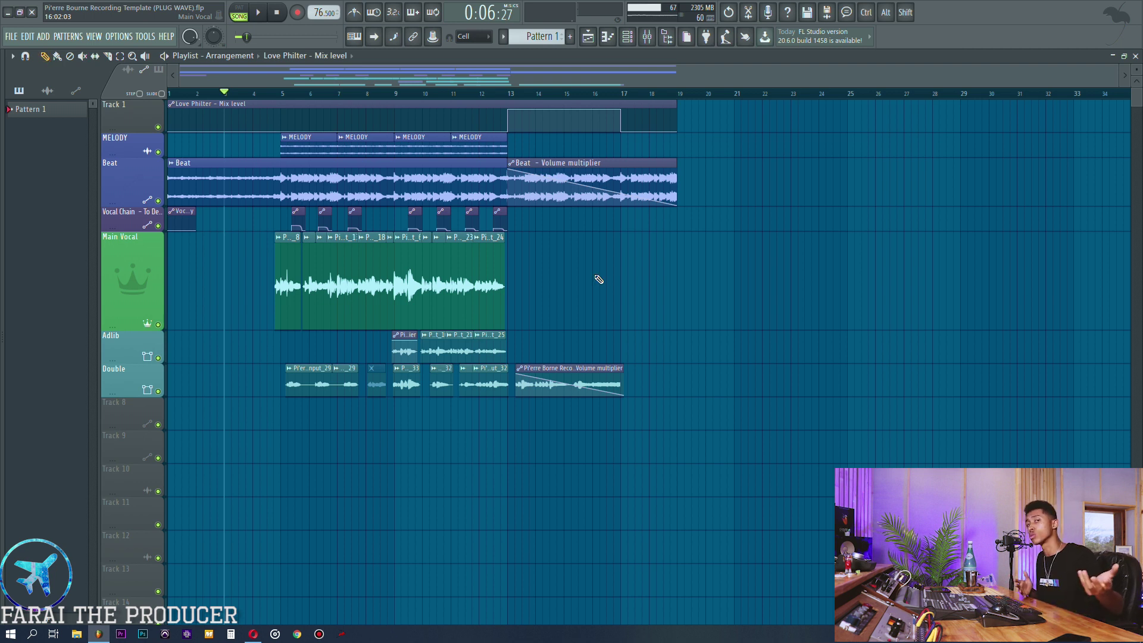
Step: Play the arrangement from bar 3 through the faded beat outro, then stop playback
key(space)
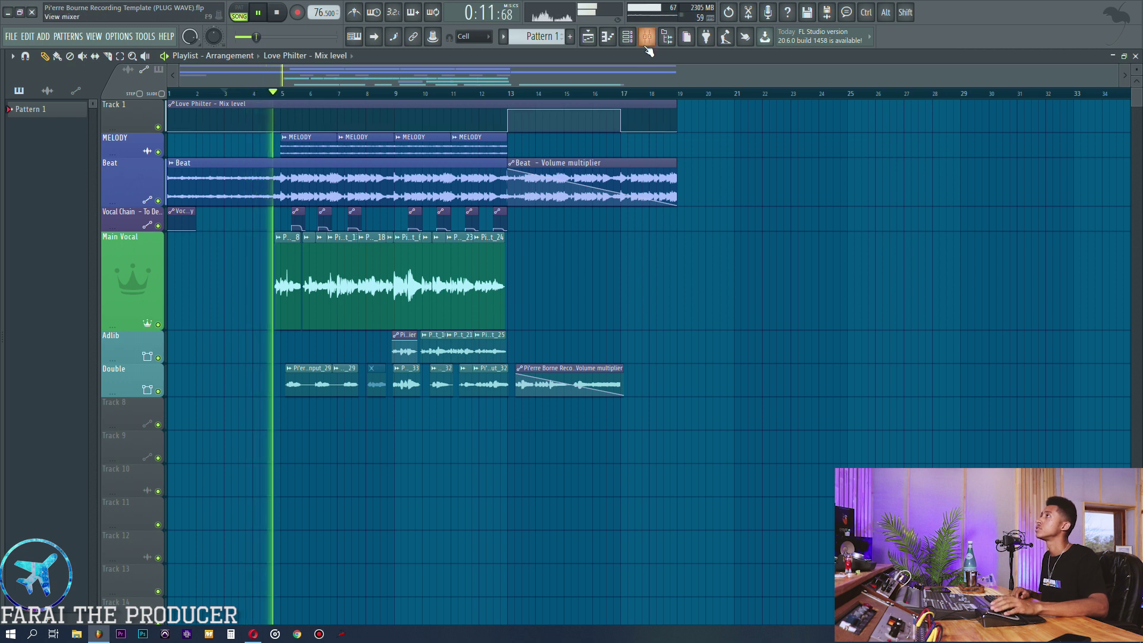
scroll(277, 93, up, 4)
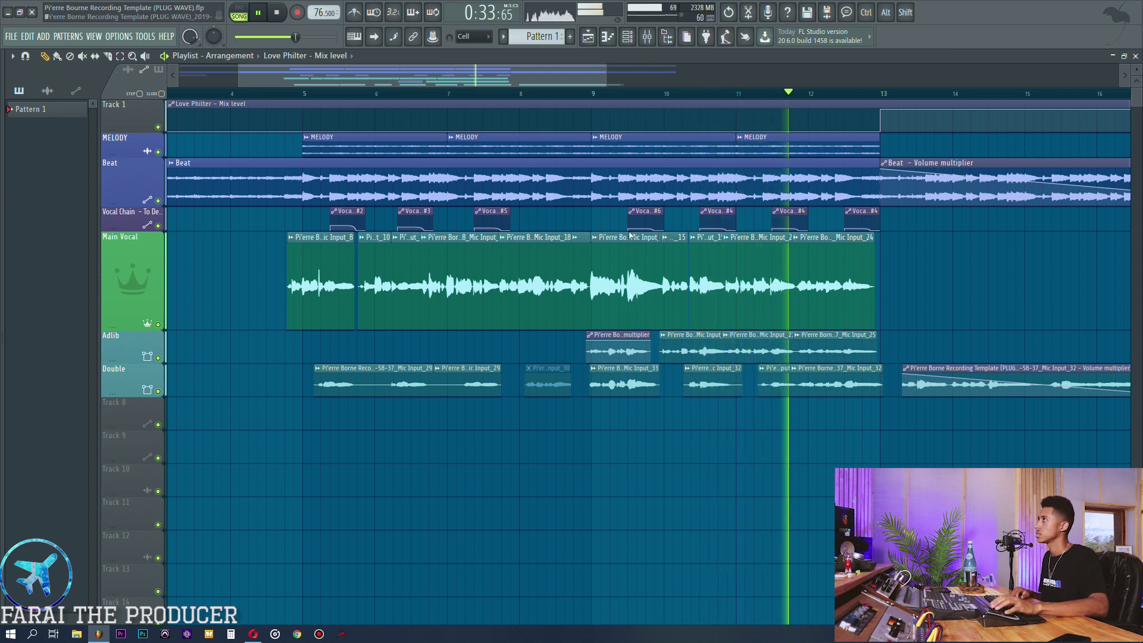
scroll(611, 95, down, 4)
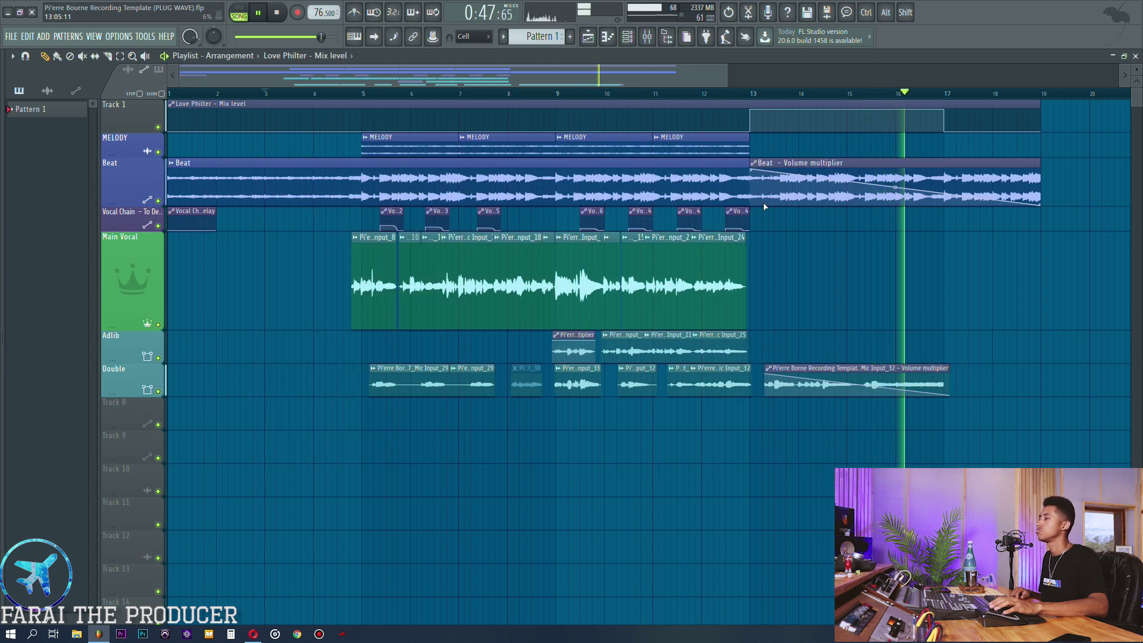
scroll(551, 505, down, 2)
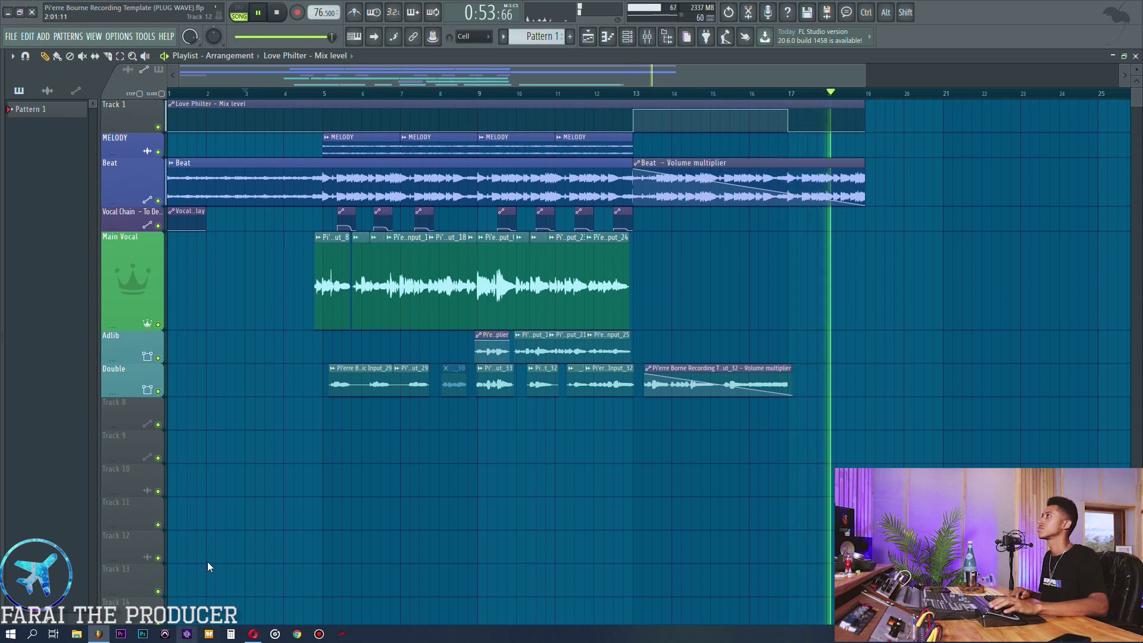
key(space)
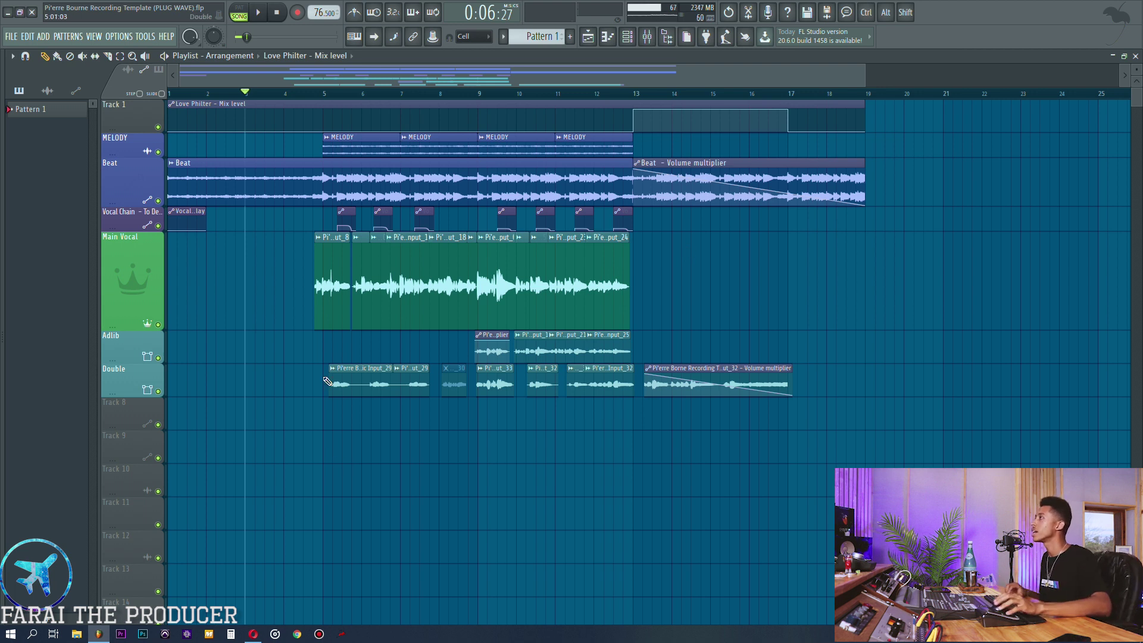
Step: Examine the Main Vocal and Double clips closely and place the playhead shortly before the first Main Vocal clip
scroll(335, 96, up, 5)
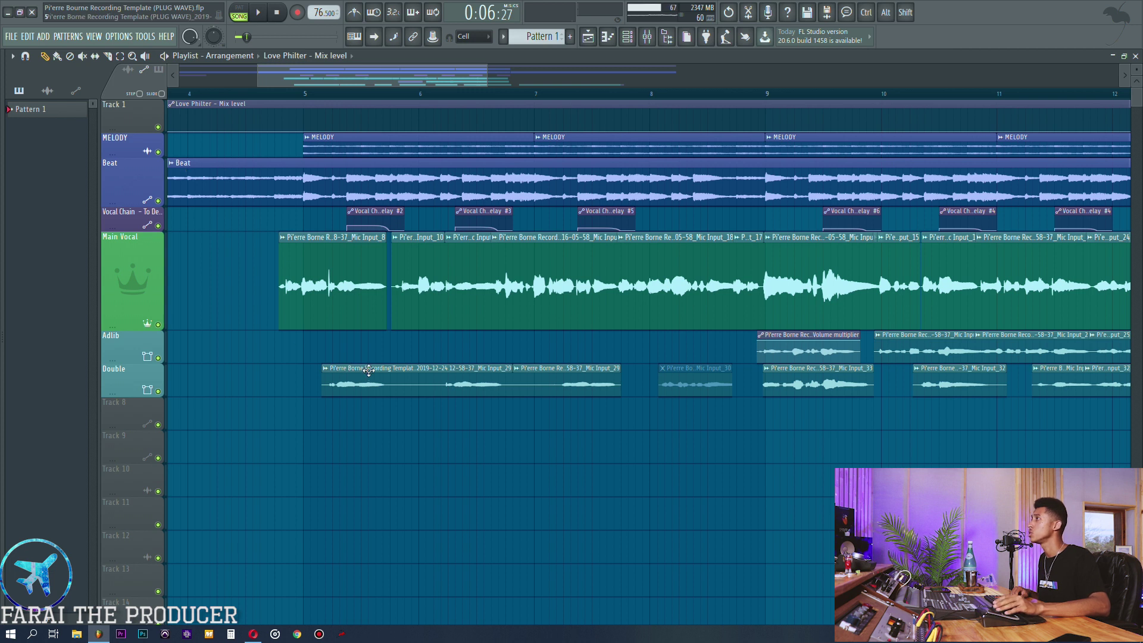
drag(265, 285, 805, 292)
key(ctrl+d)
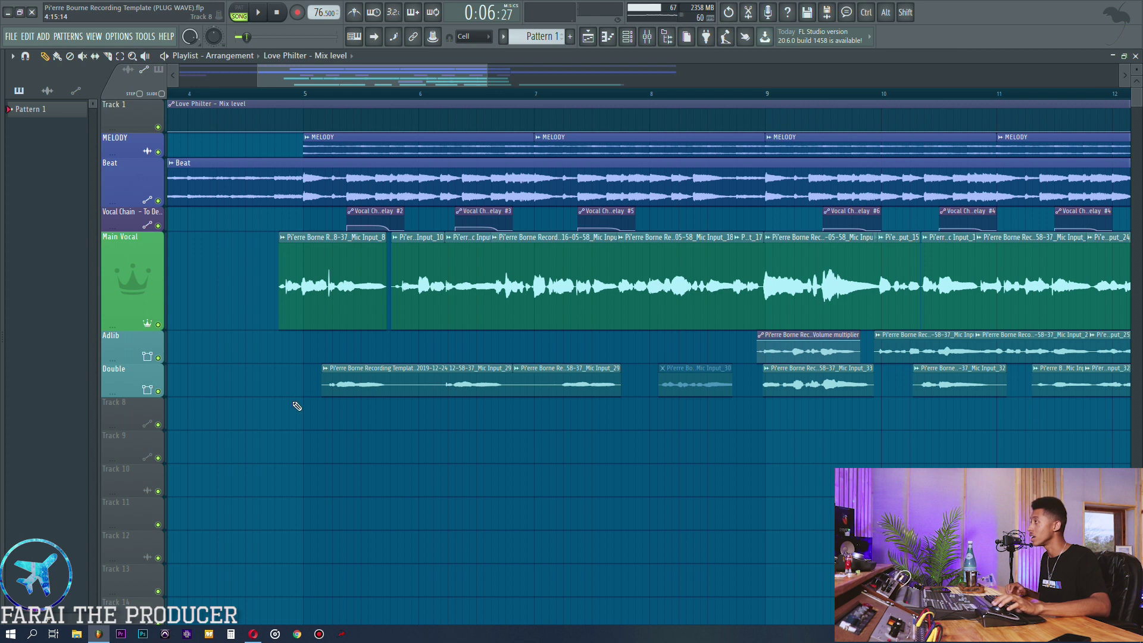
scroll(238, 104, down, 4)
click(241, 93)
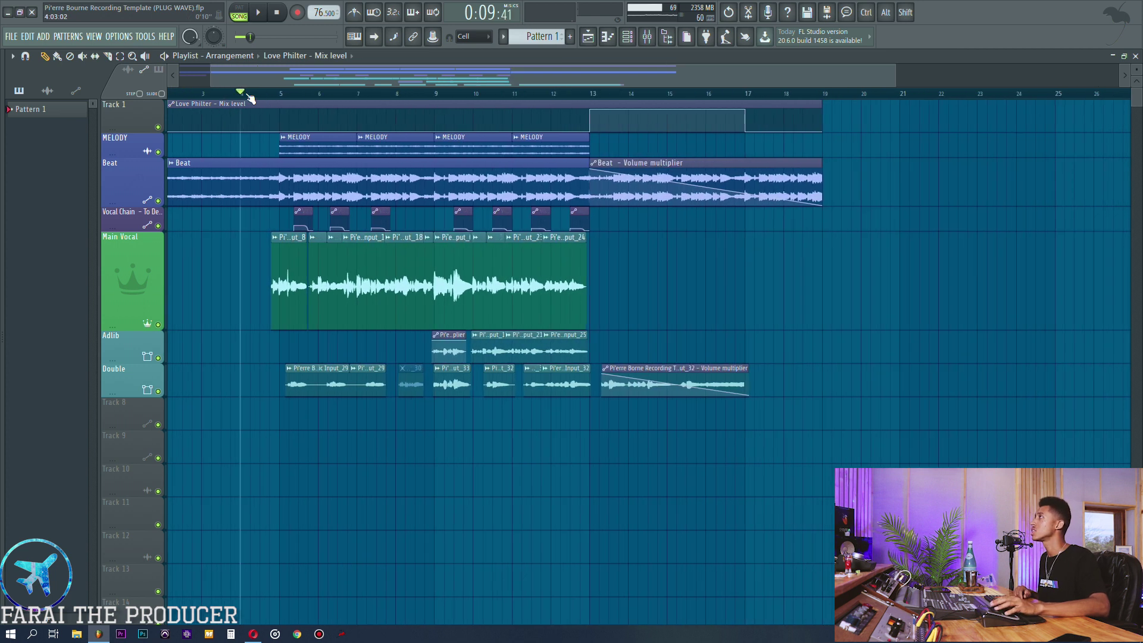
Step: Open Auto-Tune 8.1 on the Main Vocal mixer track and move its window clear of the named tracks
key(F9)
click(312, 163)
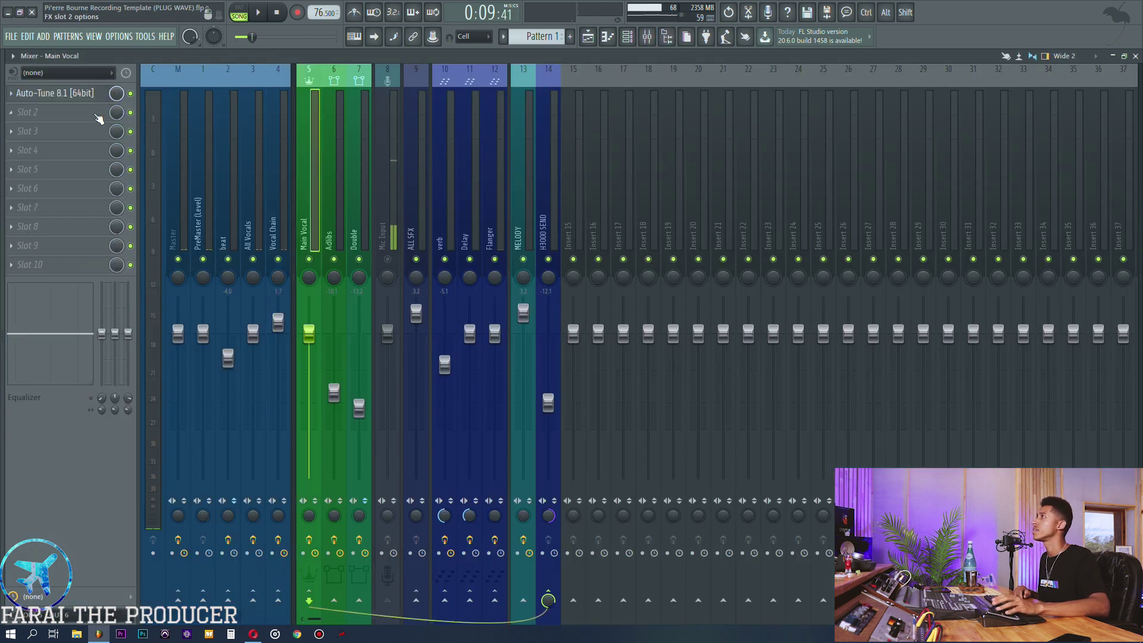
click(74, 93)
drag(530, 133, 770, 131)
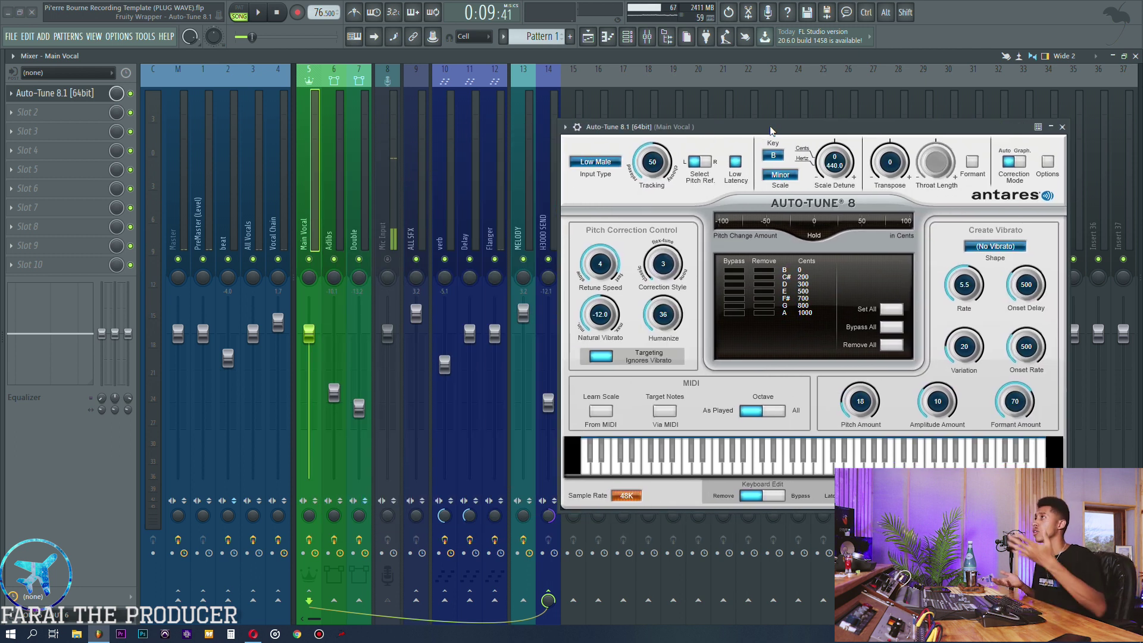
drag(771, 130, 773, 122)
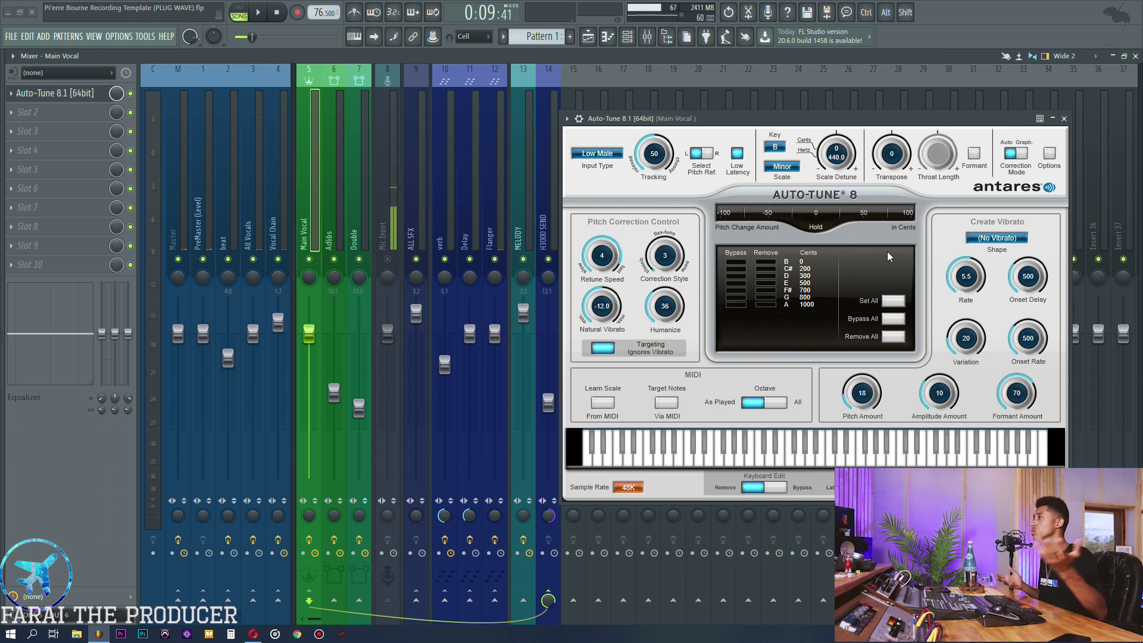
drag(871, 127, 887, 117)
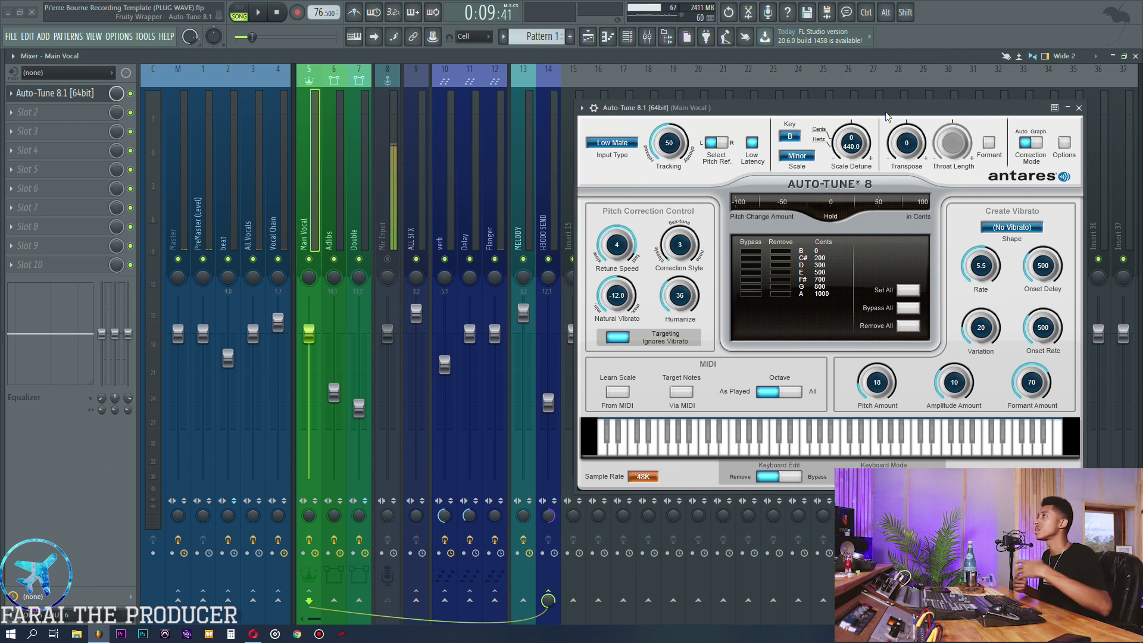
drag(887, 116, 885, 109)
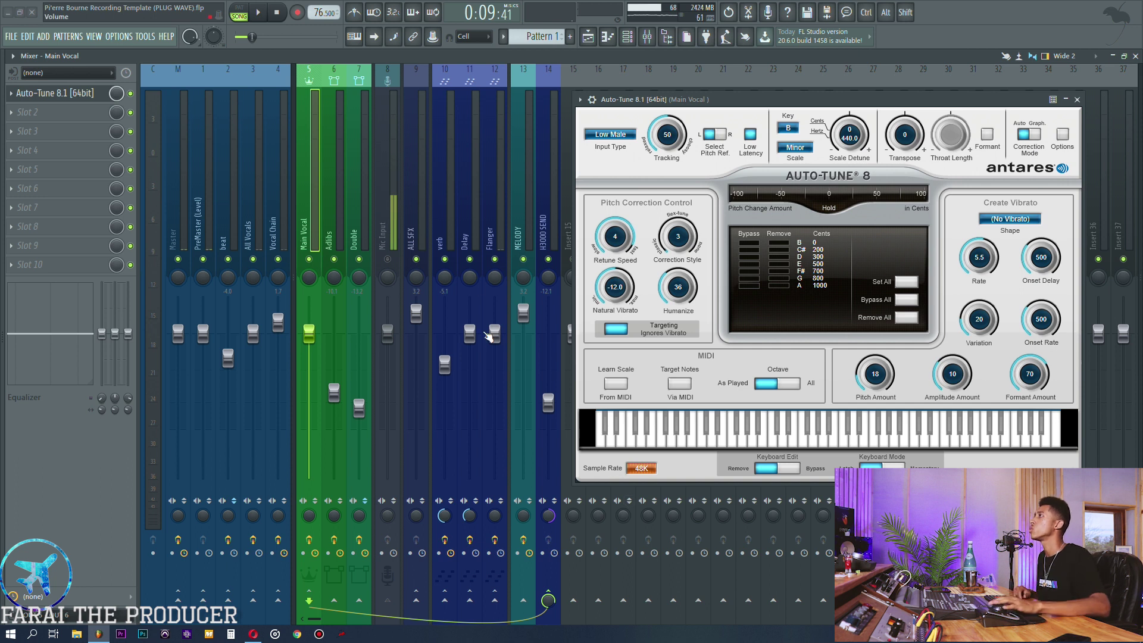
Step: Examine how the Mic Input track is routed and compare the Main Vocal, Adlibs and Double mixer tracks
click(396, 220)
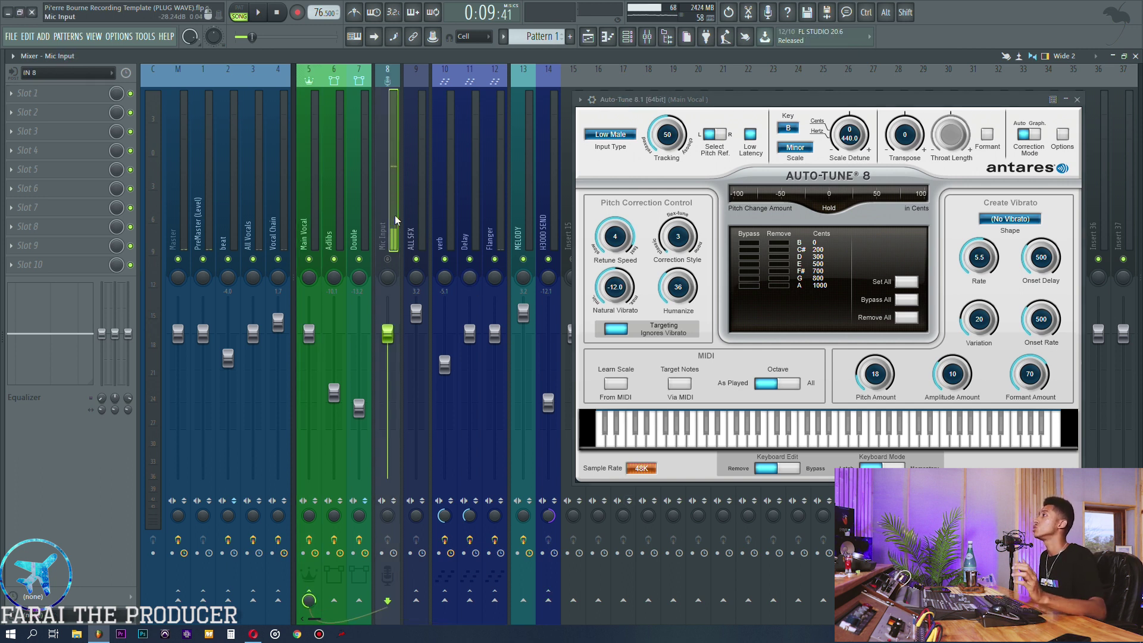
ctrl+click(334, 601)
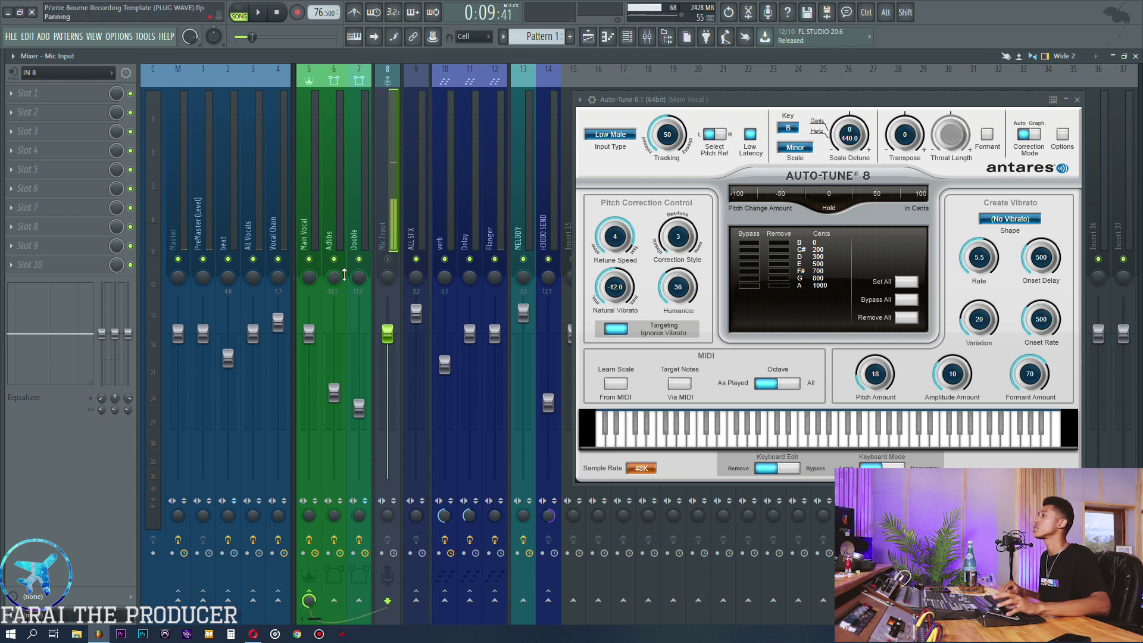
click(309, 213)
click(347, 215)
click(314, 216)
click(363, 216)
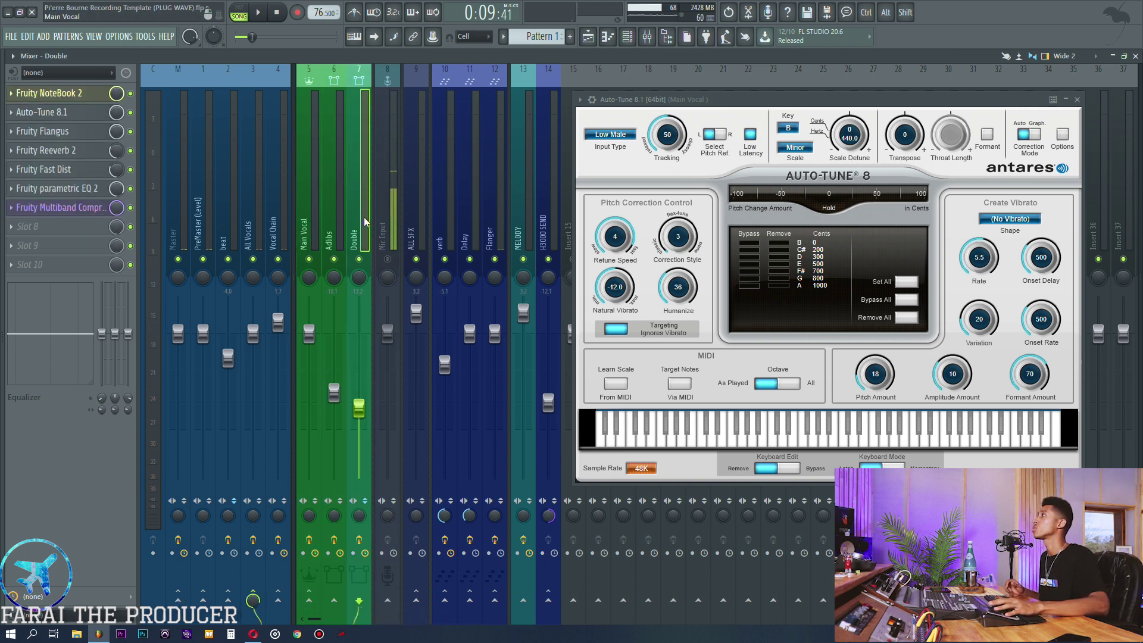
click(326, 216)
click(319, 217)
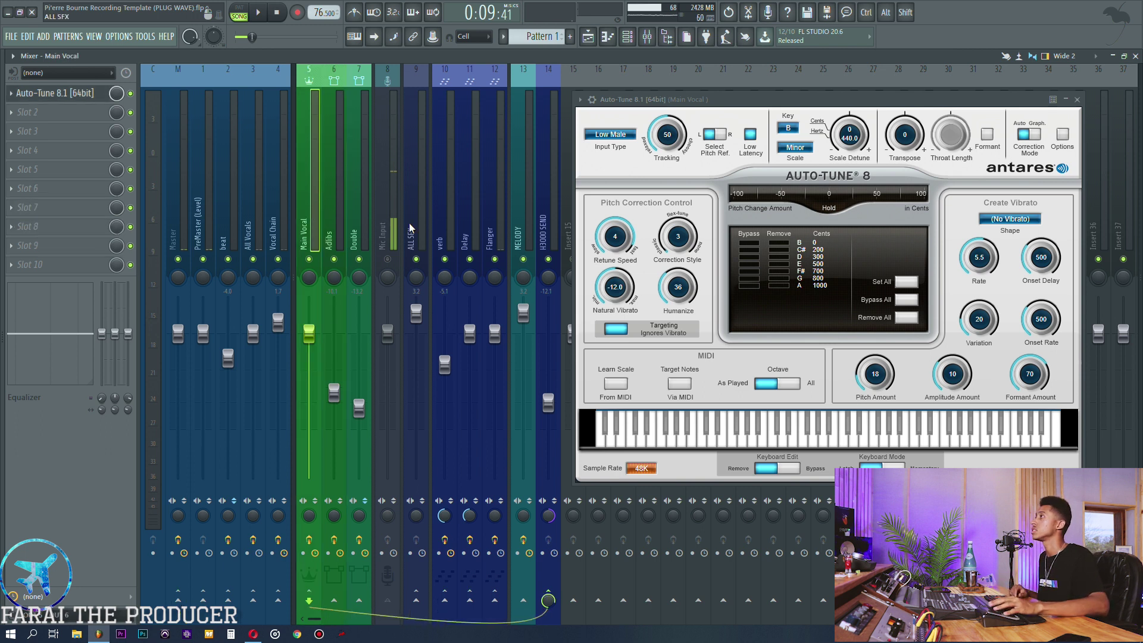
click(393, 223)
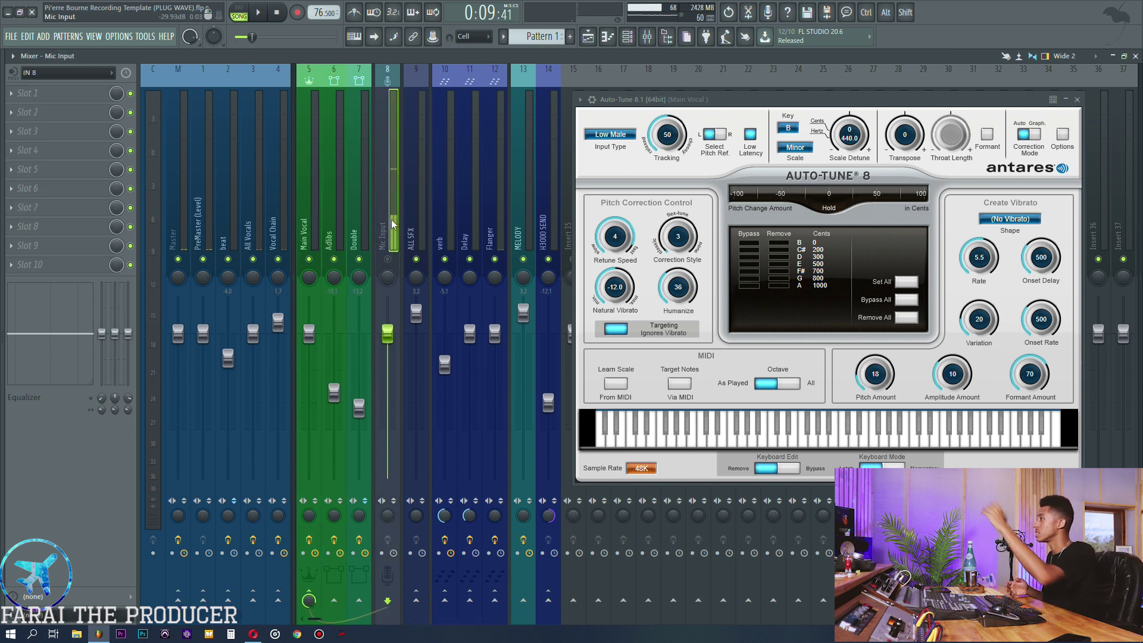
Step: Set the Auto-Tune input type to Low Male for the Main Vocal track
drag(795, 99, 756, 116)
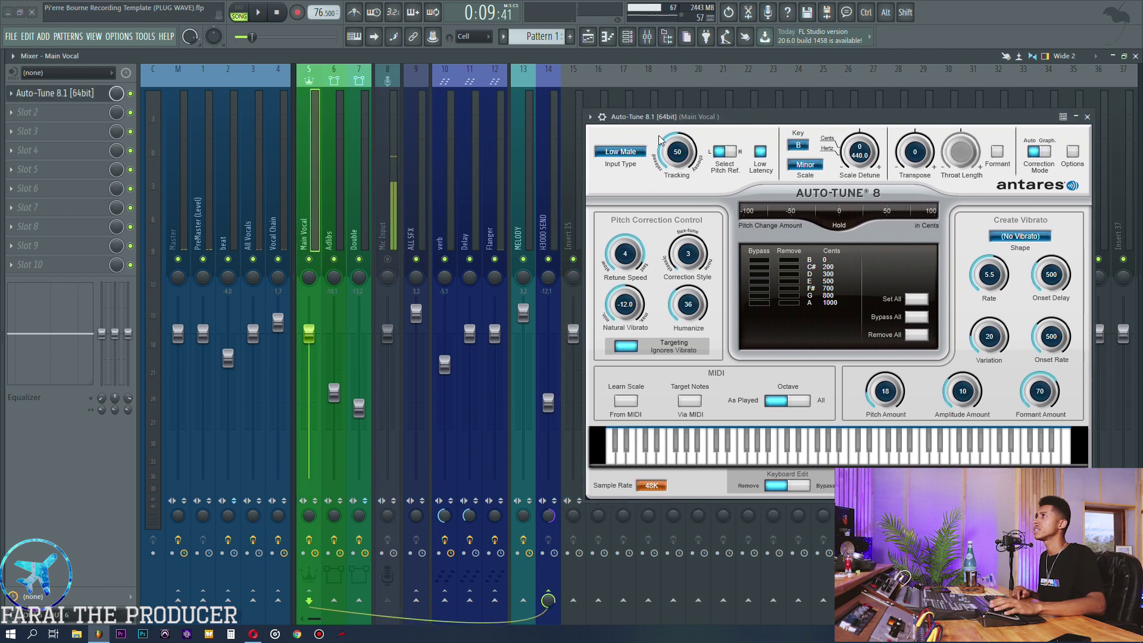
click(633, 152)
click(631, 185)
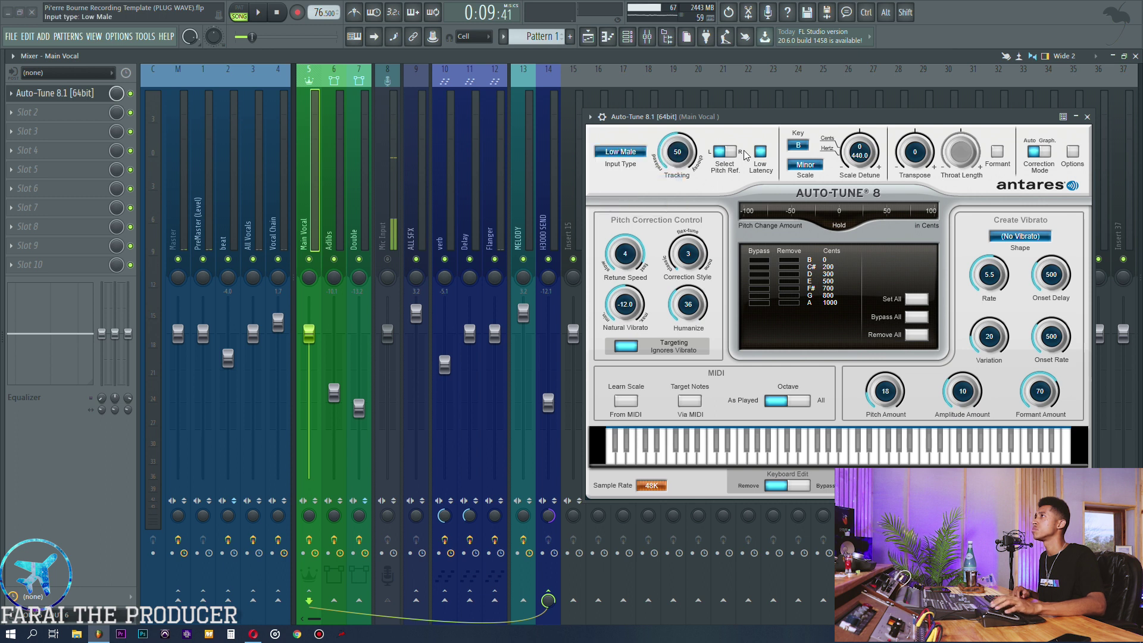
click(630, 151)
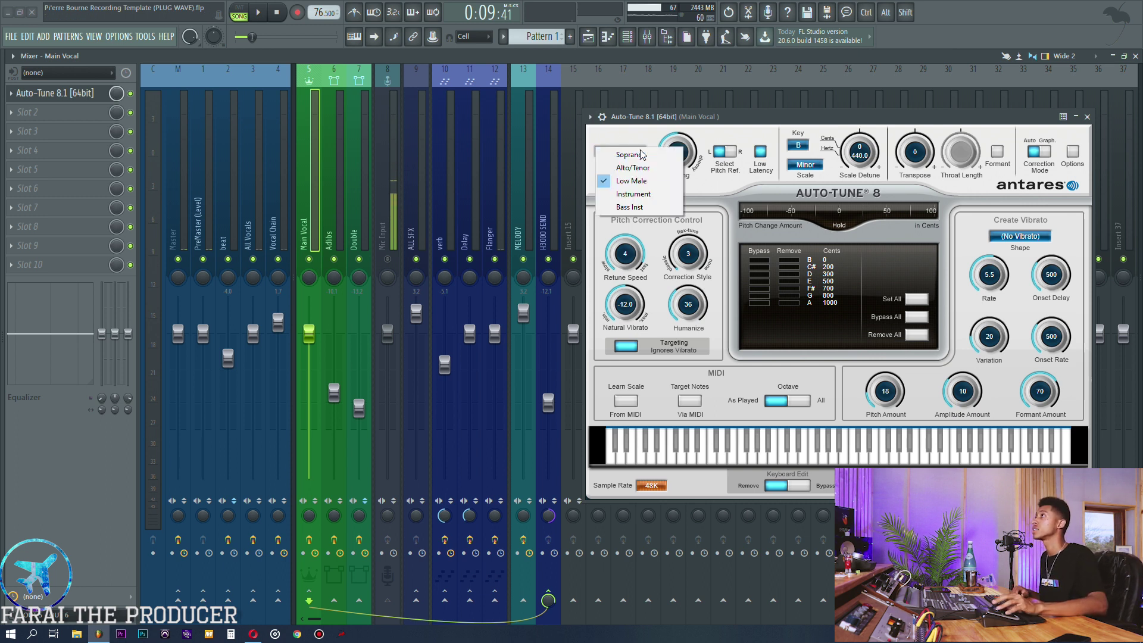
click(631, 182)
Step: Review the pitch correction, key and scale settings of the Main Vocal's Auto-Tune, then close the plugin
drag(650, 119, 641, 106)
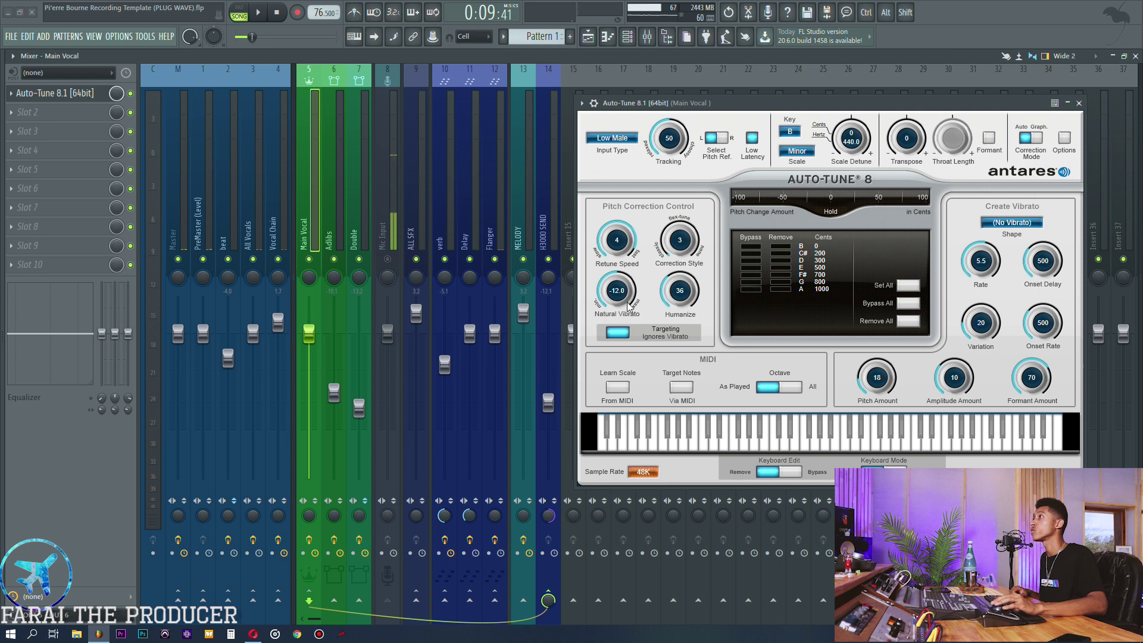
click(624, 338)
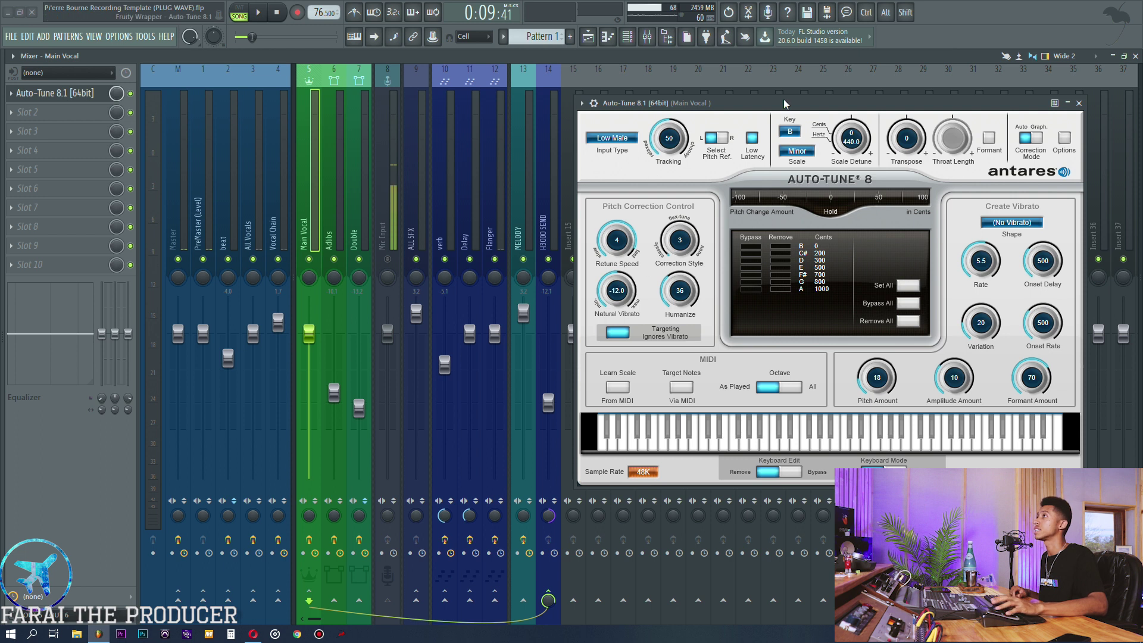
drag(782, 99, 776, 107)
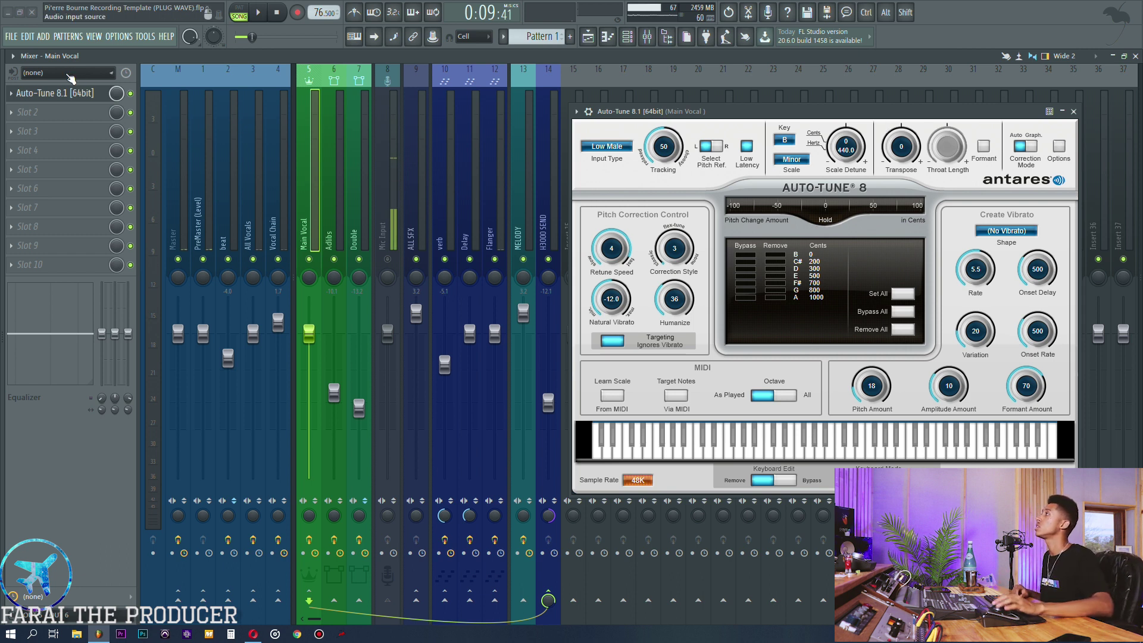
click(66, 93)
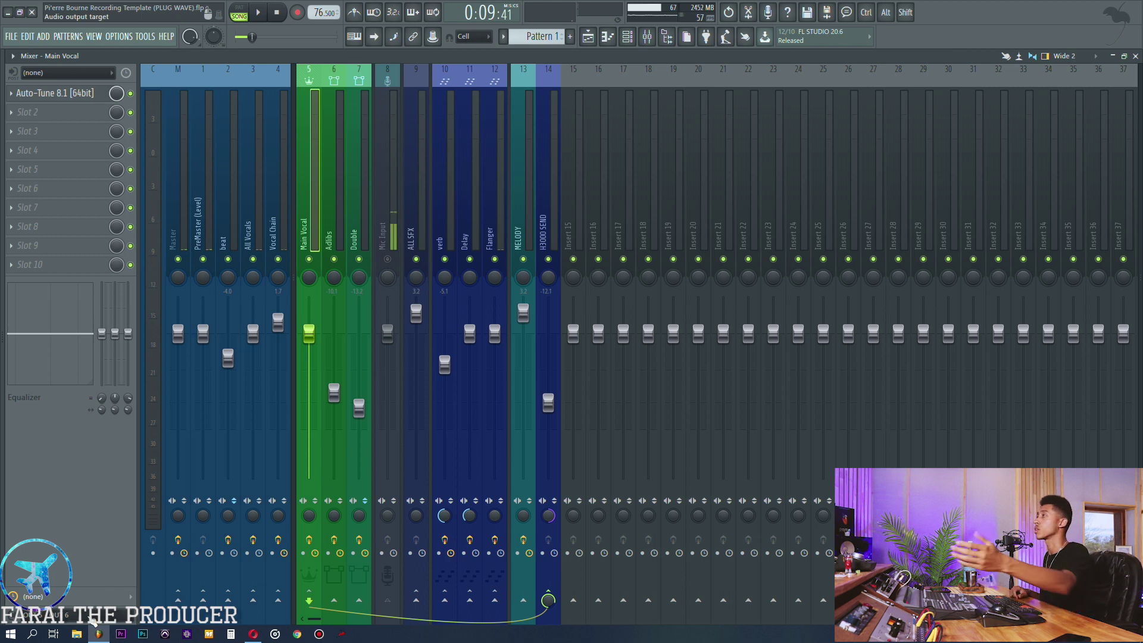
Step: Try routing the Main Vocal mixer track to All Vocals and then to Vocal Chain instead
click(255, 607)
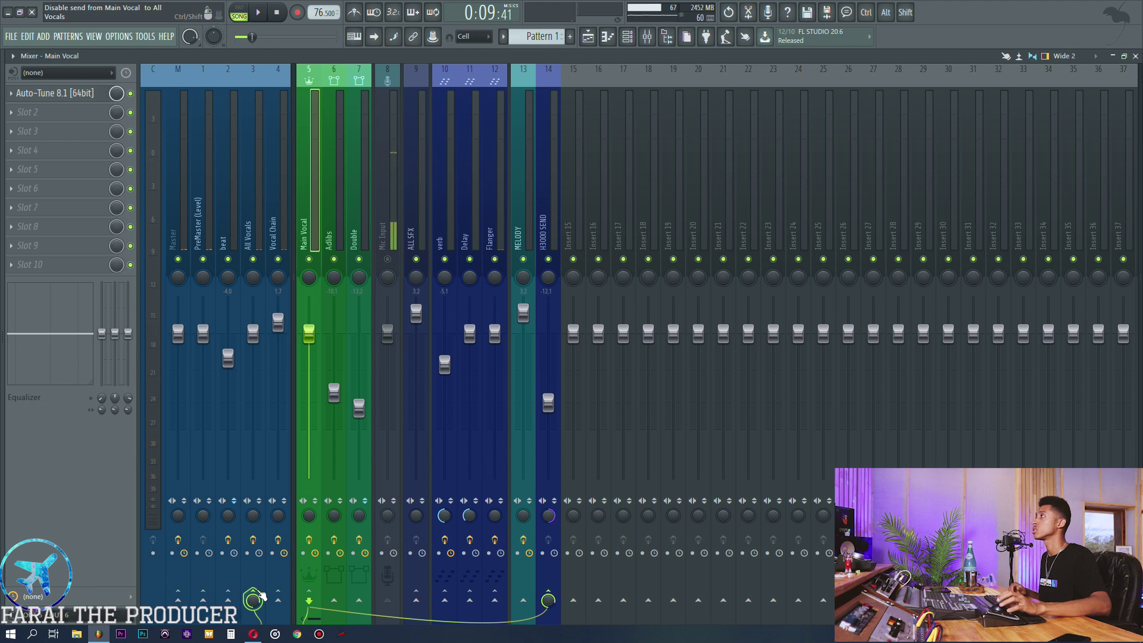
click(254, 598)
click(278, 599)
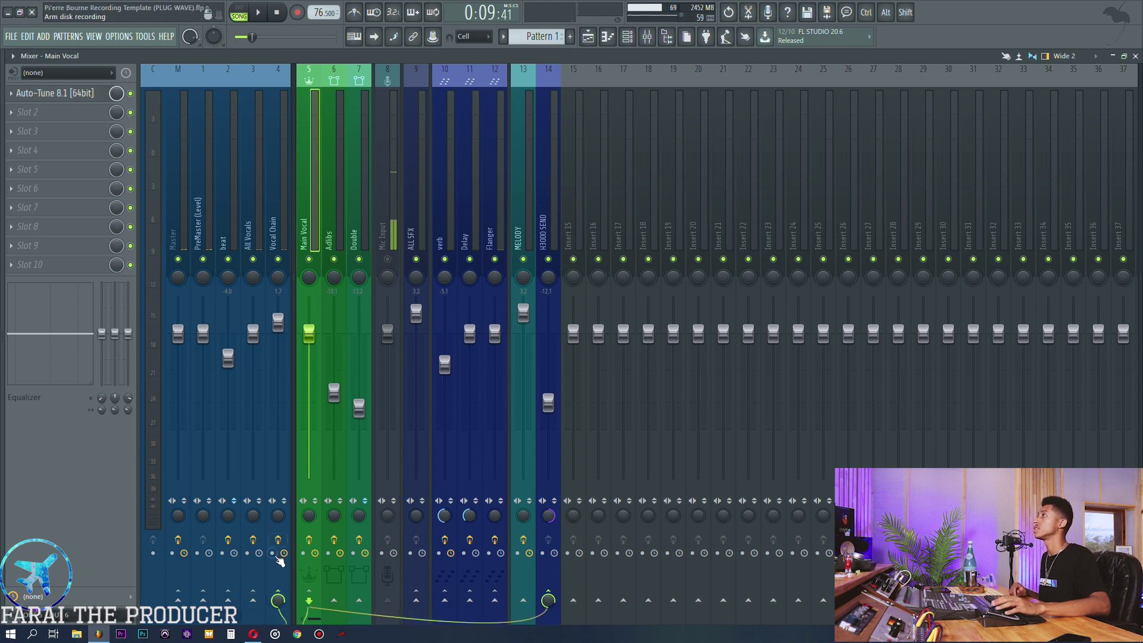
Step: Check the Fruity Compressor settings on the Vocal Chain track, close the plugin and return to the Main Vocal track
click(276, 209)
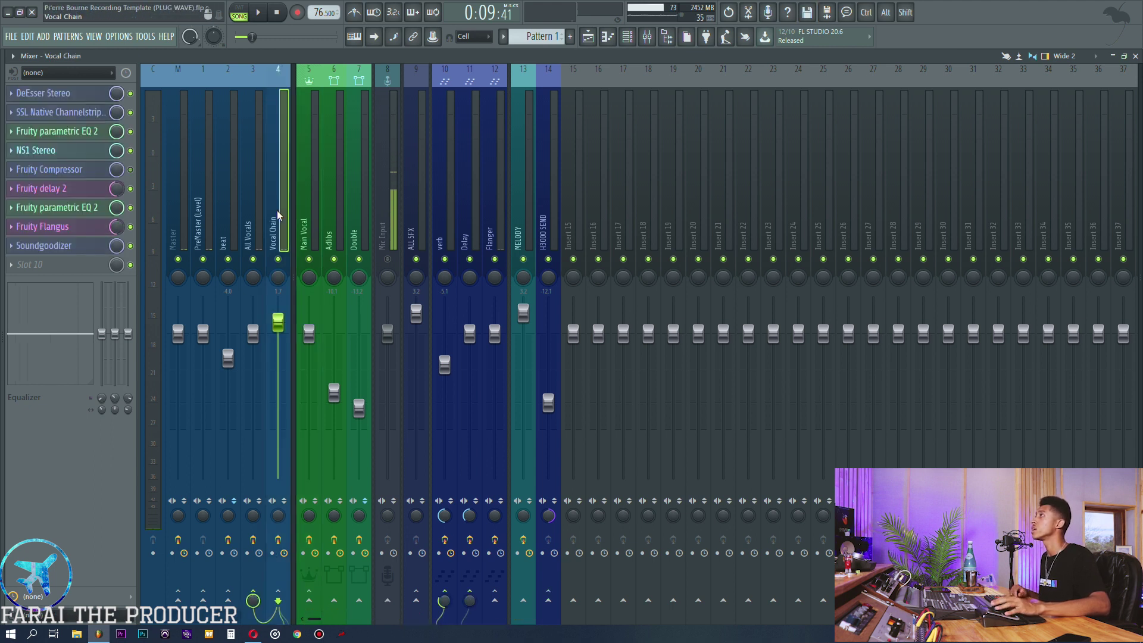
click(66, 171)
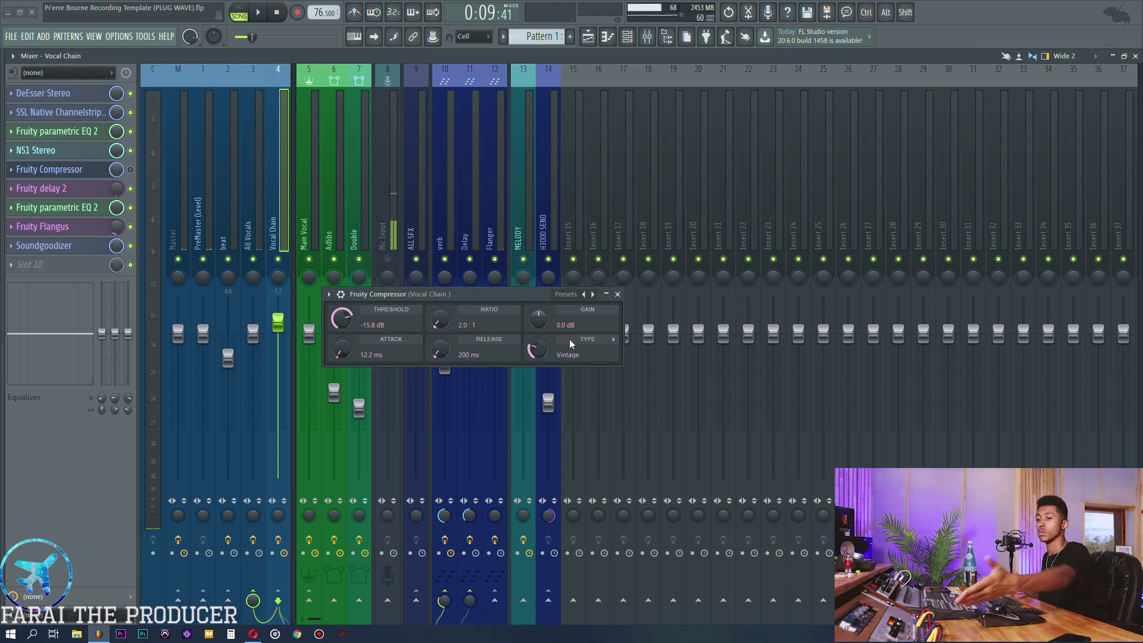
click(617, 294)
click(308, 179)
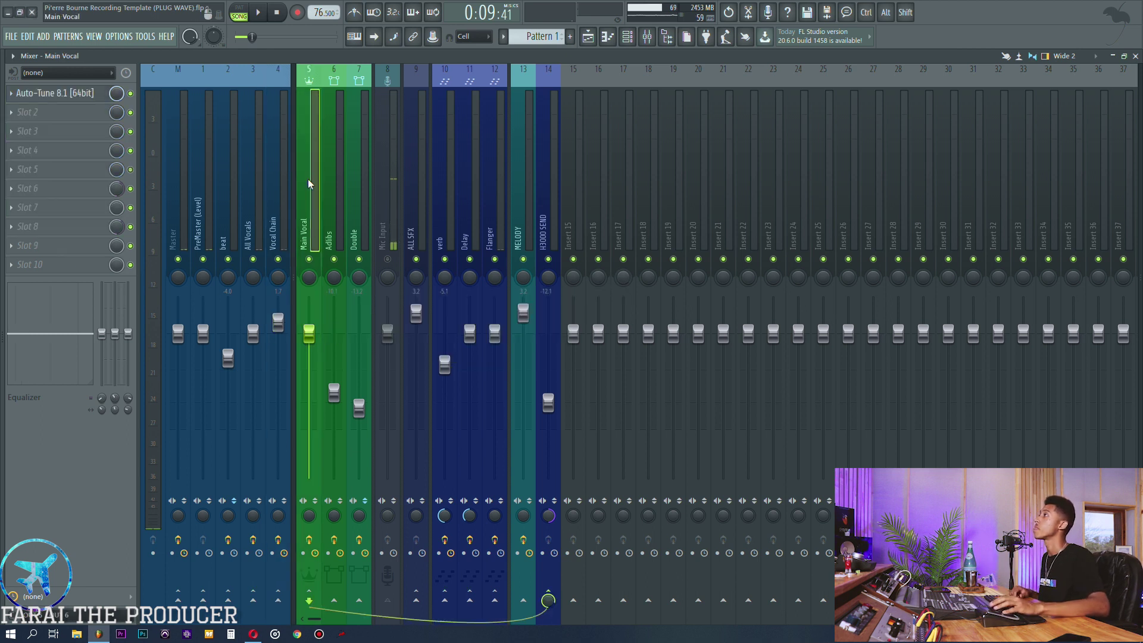
Step: Play the song to check how the DeEsser reduces sibilance on the Vocal Chain track, then stop and reset its attenuation read-out
click(272, 189)
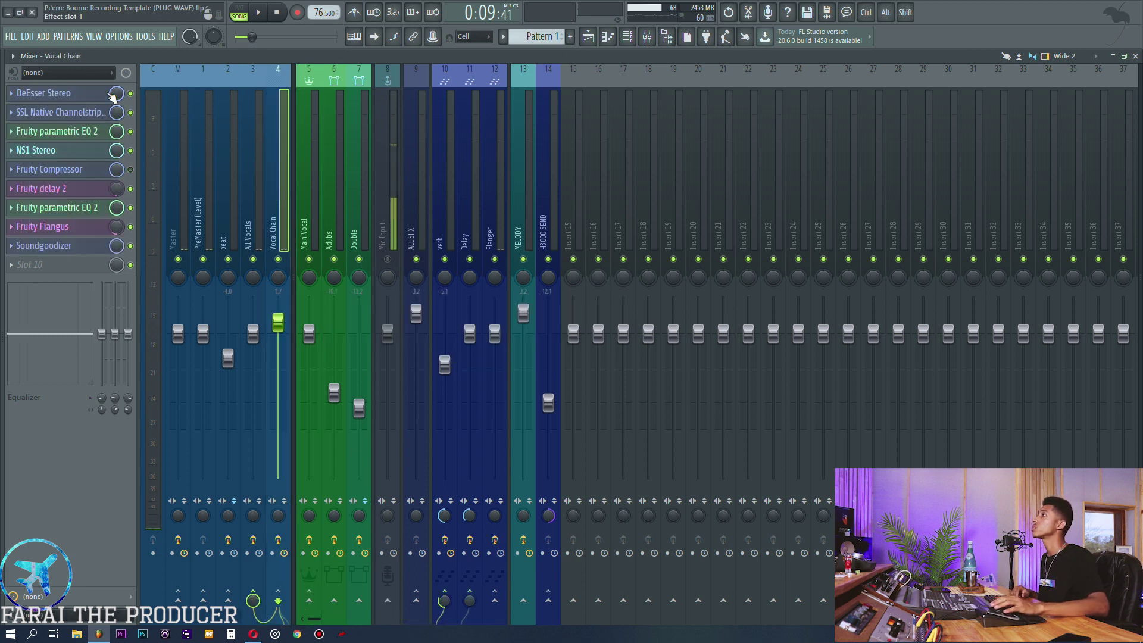
click(78, 95)
drag(411, 181, 787, 145)
click(588, 37)
click(254, 96)
key(space)
drag(798, 144, 864, 158)
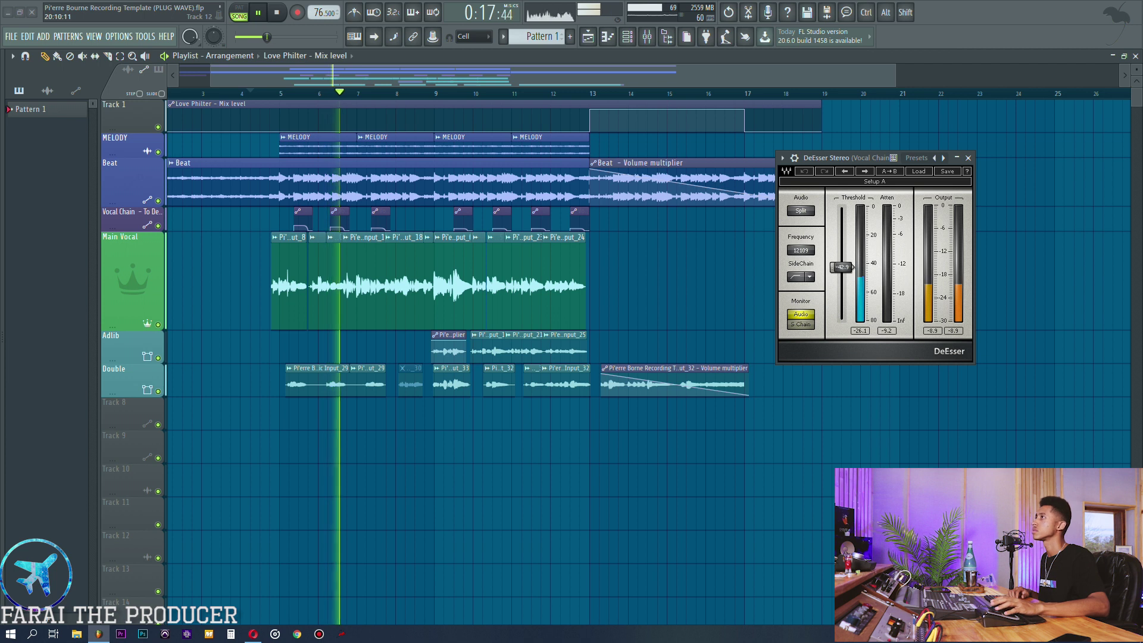
click(648, 38)
key(space)
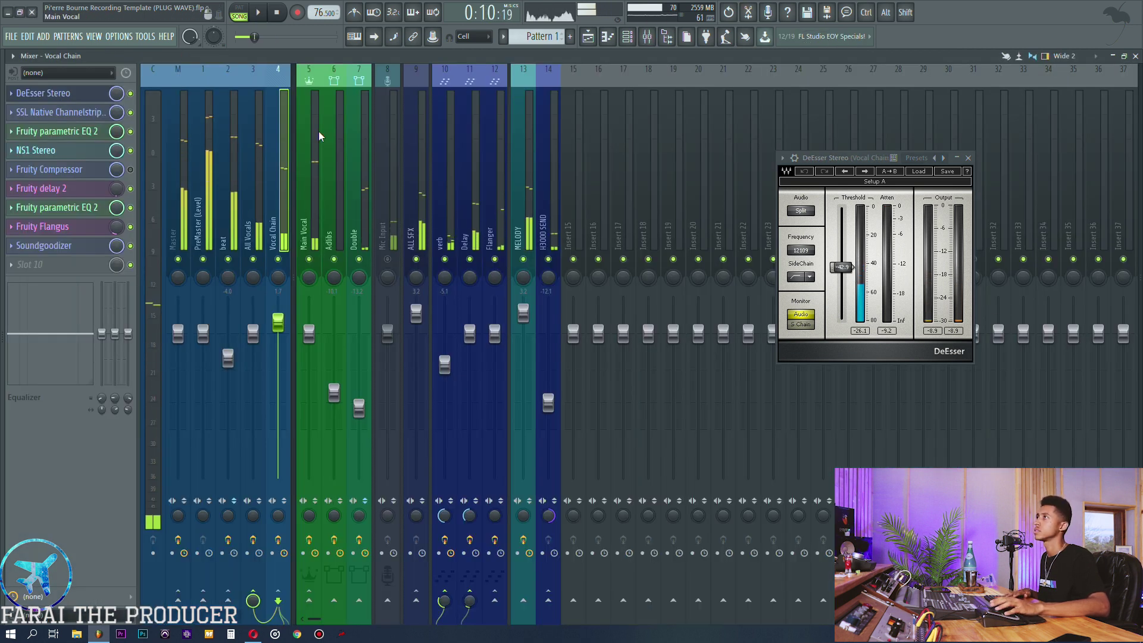
click(882, 331)
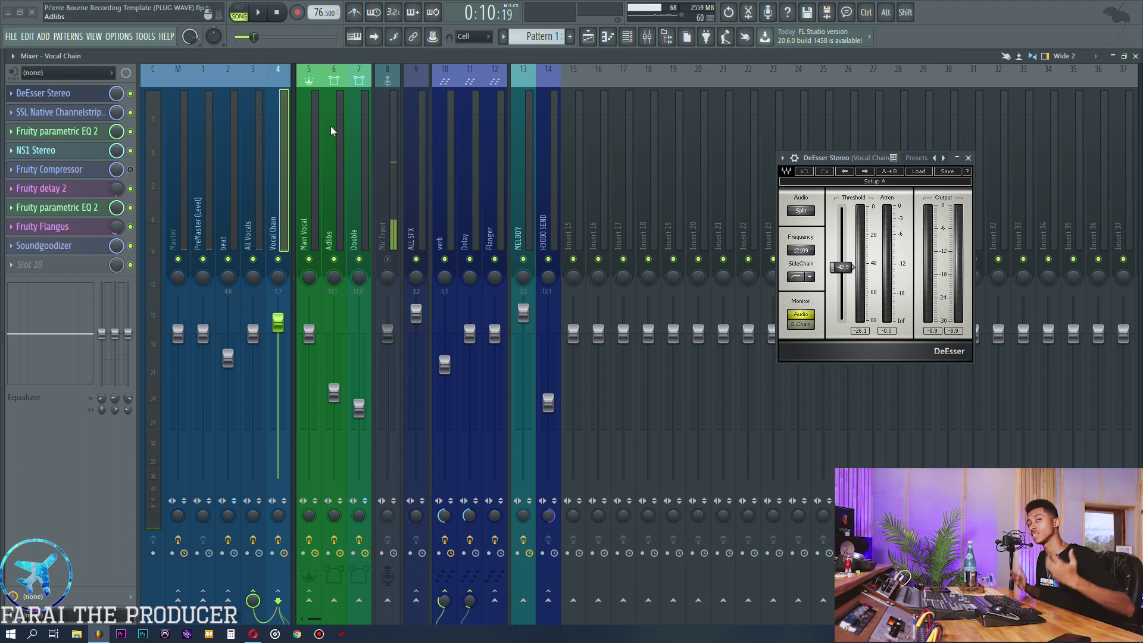
Step: Close the DeEsser and review the equalisation settings of the SSL Native Channelstrip on the Vocal Chain track
click(86, 113)
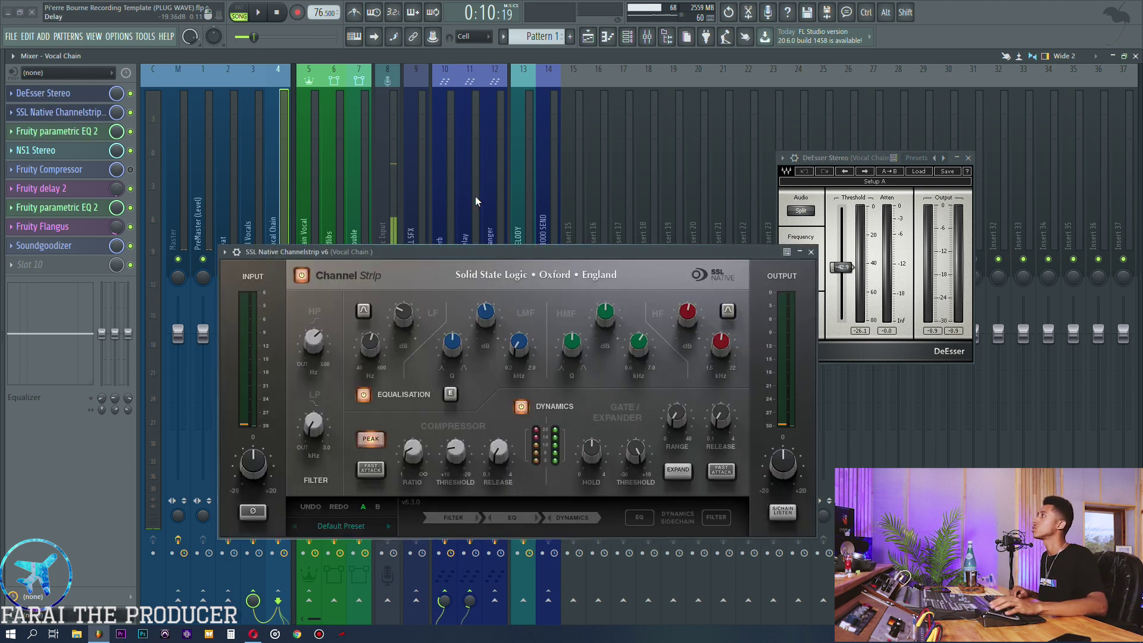
drag(481, 255, 481, 297)
click(88, 95)
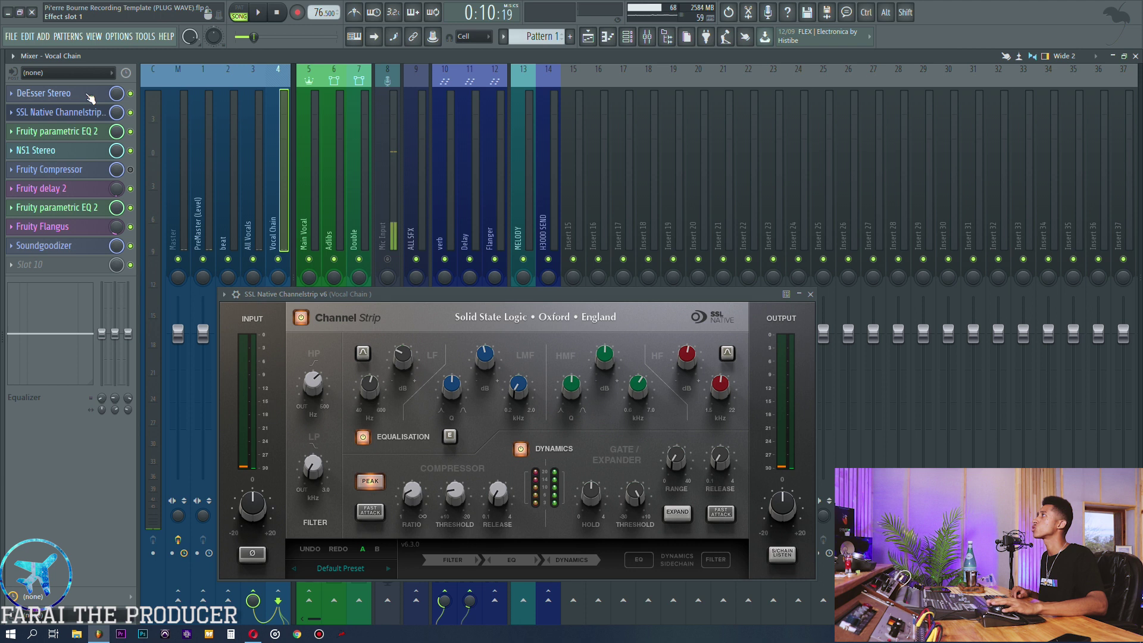
drag(402, 292, 655, 251)
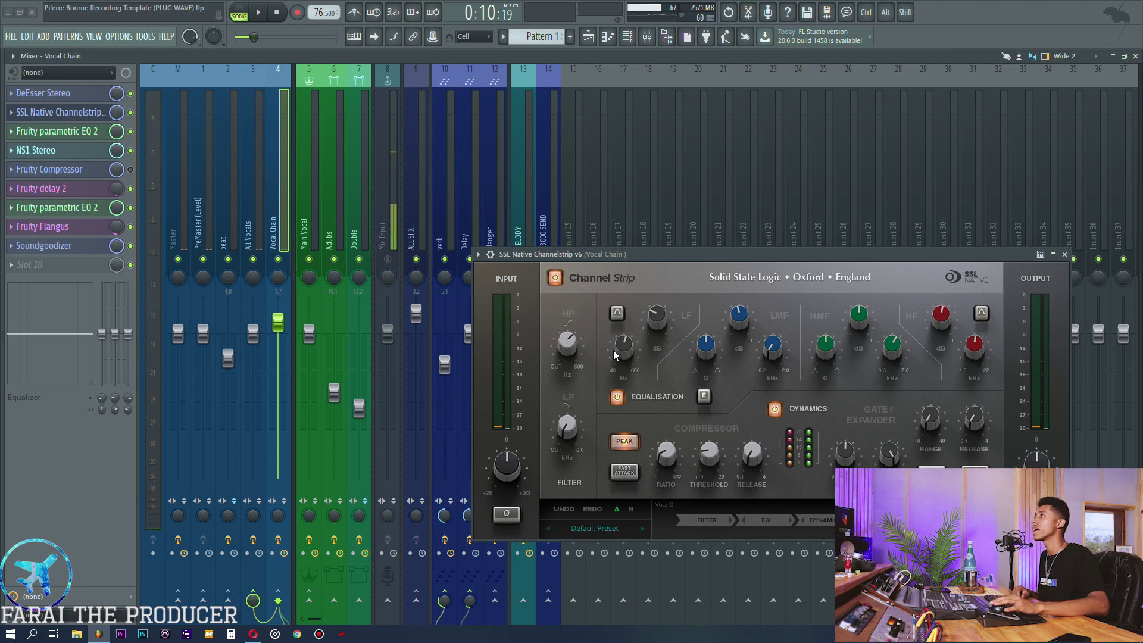
mouse_move(948, 310)
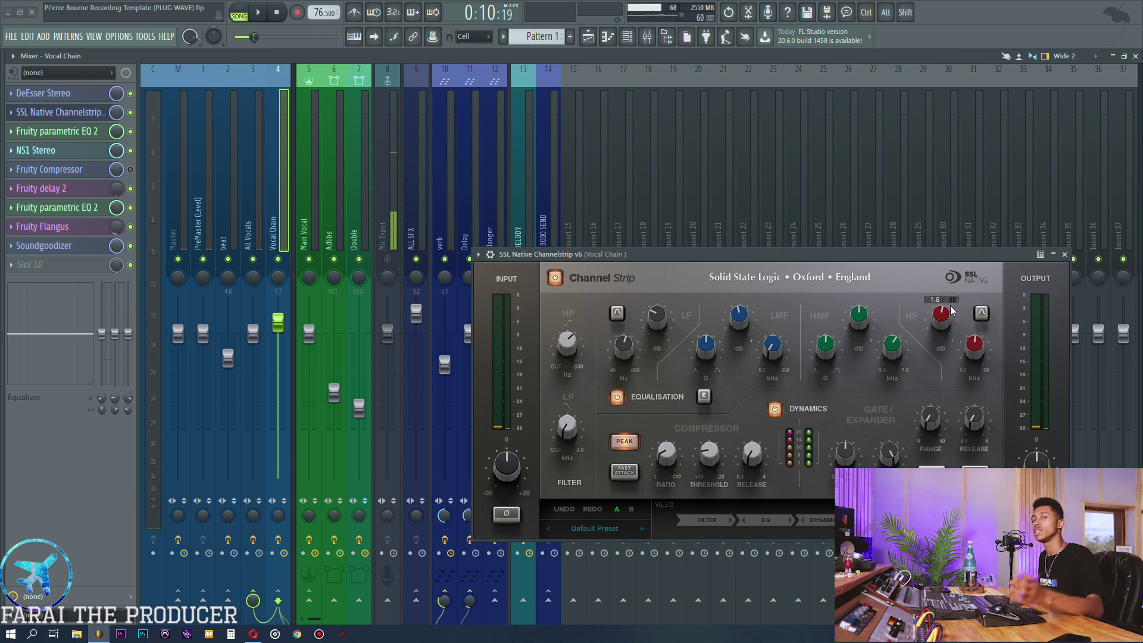
click(83, 133)
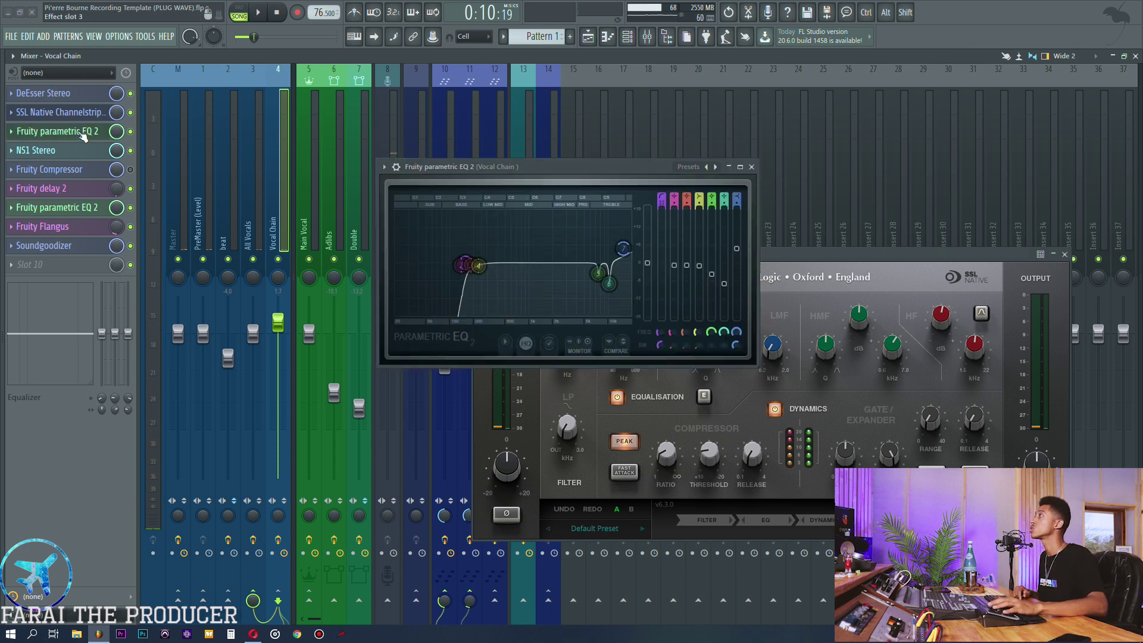
click(83, 136)
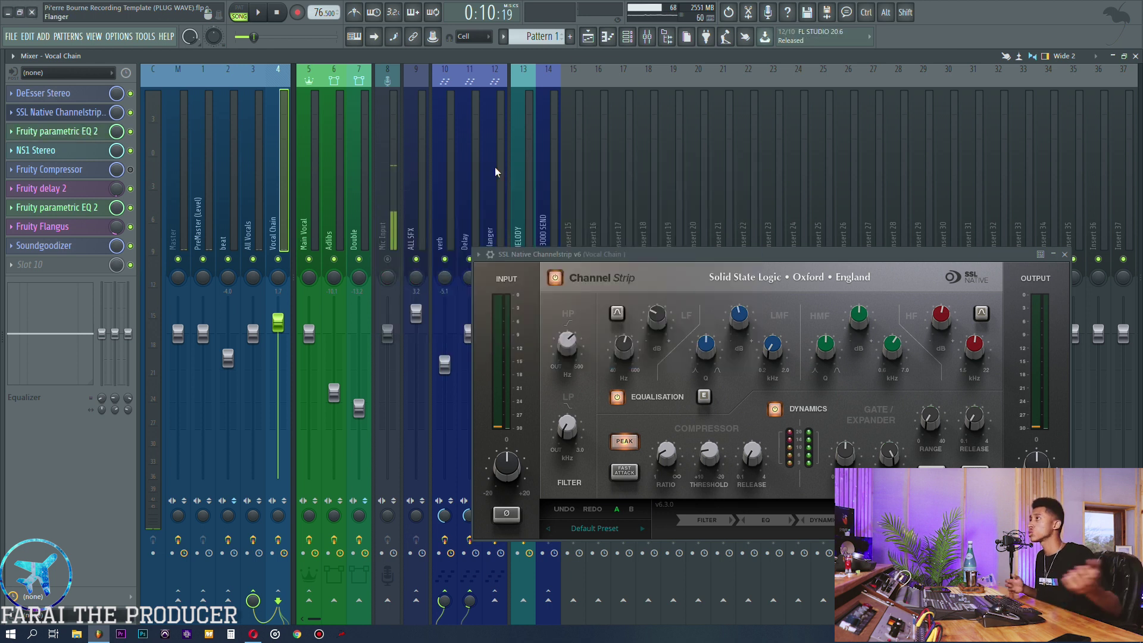
drag(755, 248, 711, 201)
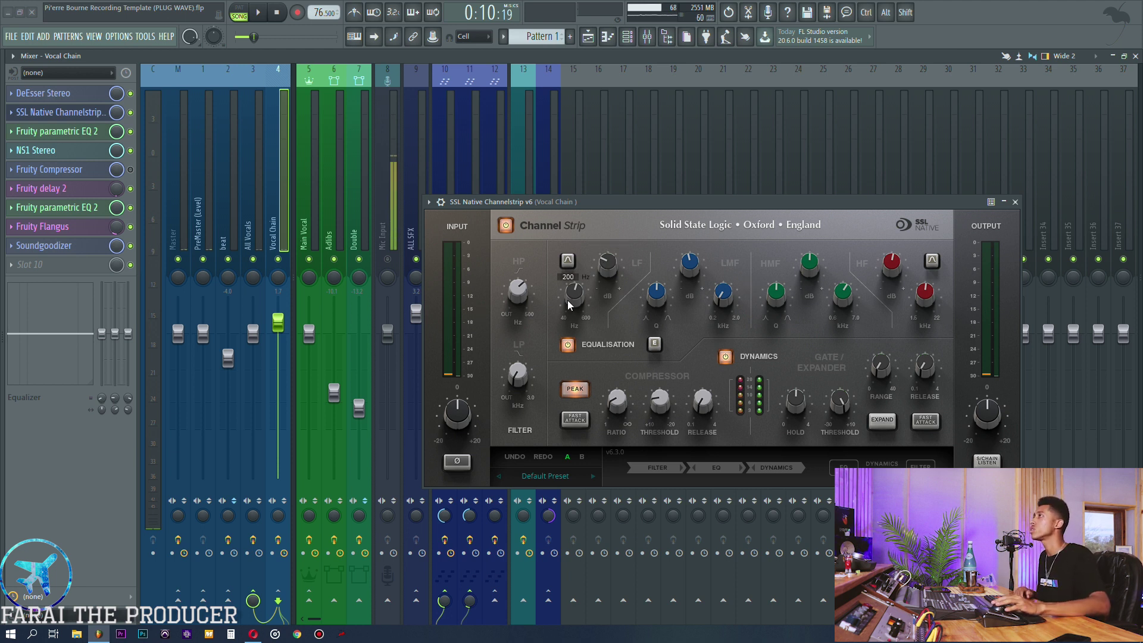
drag(598, 261, 599, 273)
Step: Try adjusting the Vocal Chain track's built-in mixer equalizer bands and reset them
drag(106, 370, 101, 334)
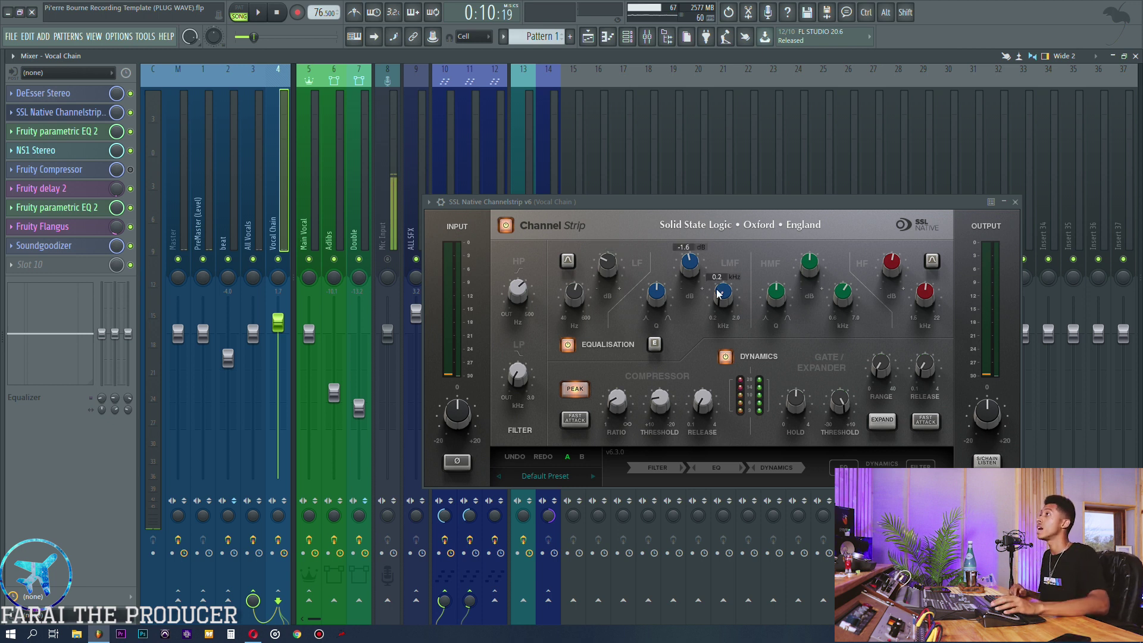
mouse_move(686, 263)
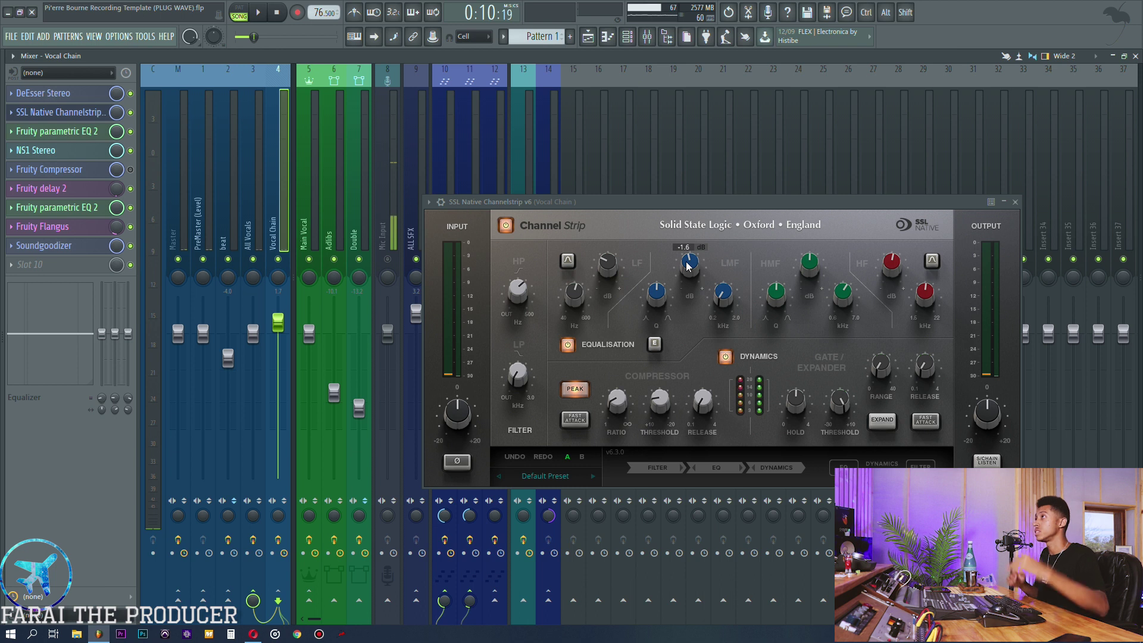
drag(115, 334, 115, 343)
alt+click(115, 342)
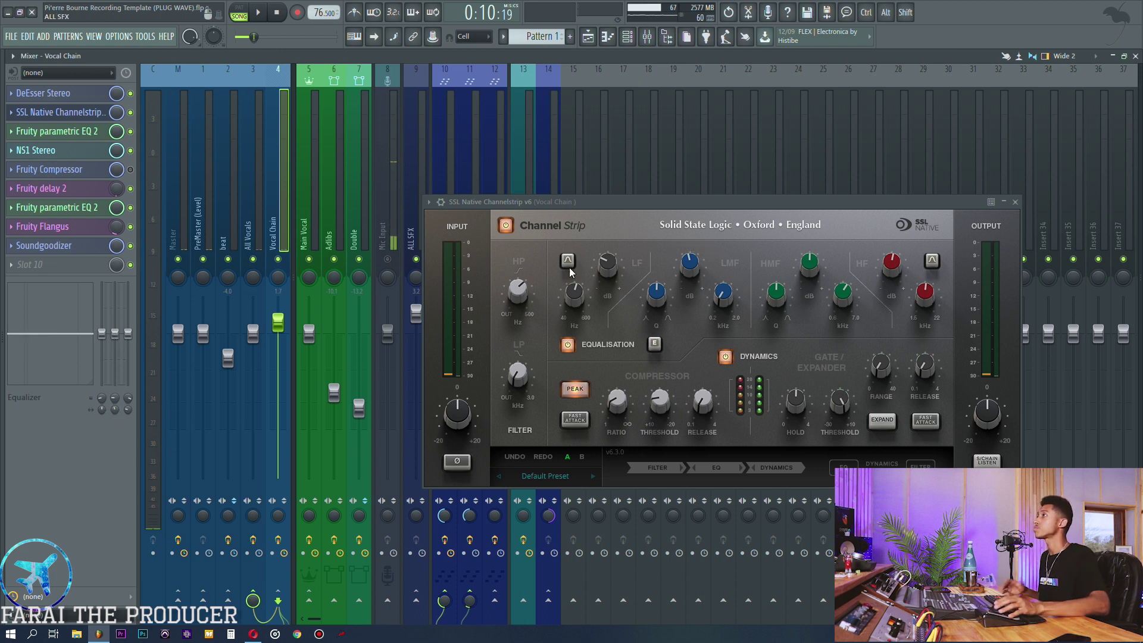
Step: Review the Channelstrip's high-frequency EQ against the first Fruity parametric EQ 2, then close the Channelstrip and keep the EQ open
drag(637, 202, 630, 213)
mouse_move(841, 307)
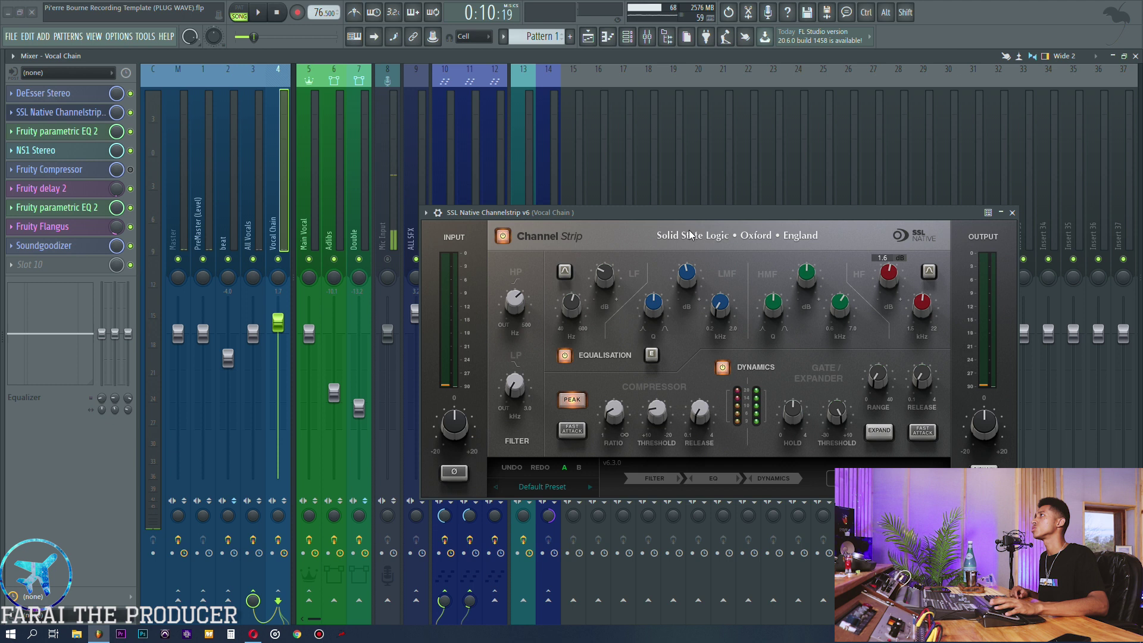
click(52, 96)
click(51, 96)
click(56, 130)
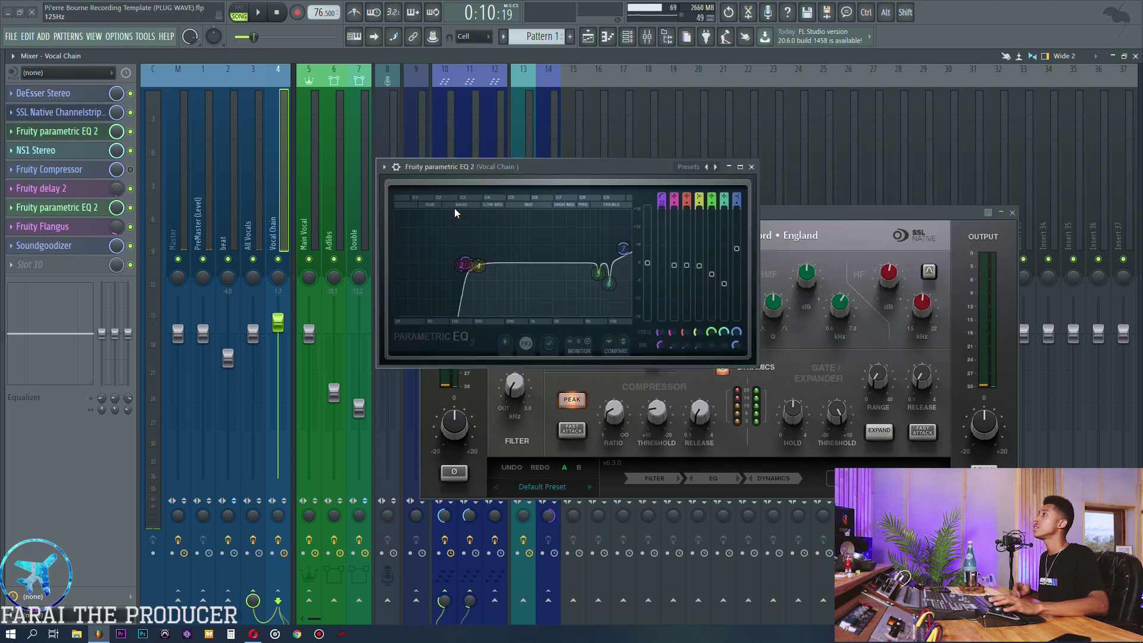
click(1011, 213)
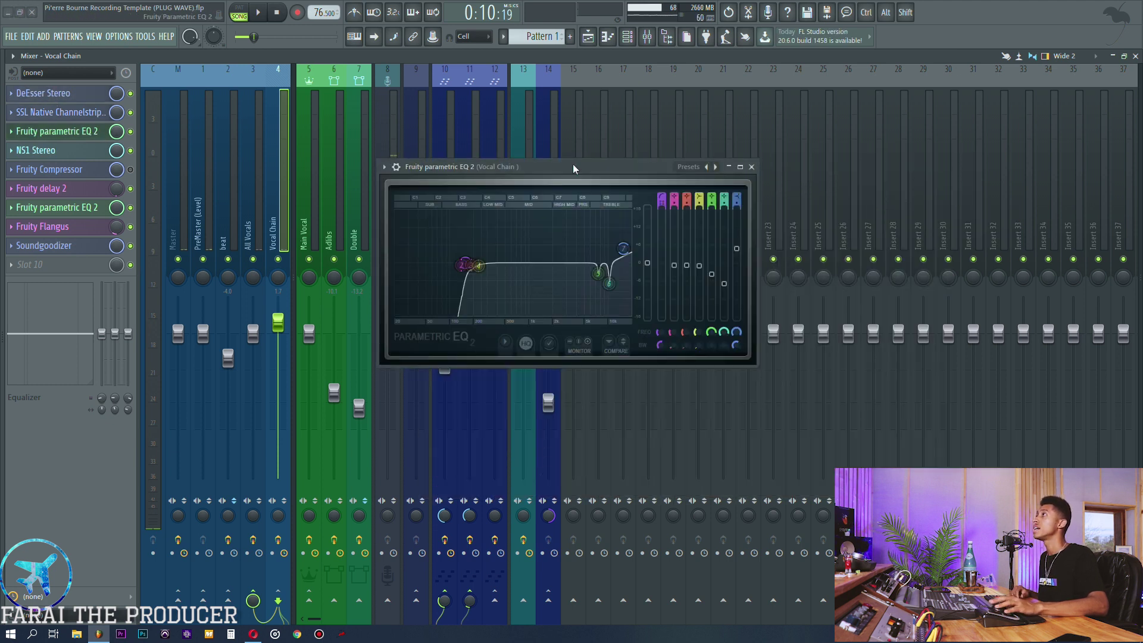
drag(572, 168, 714, 167)
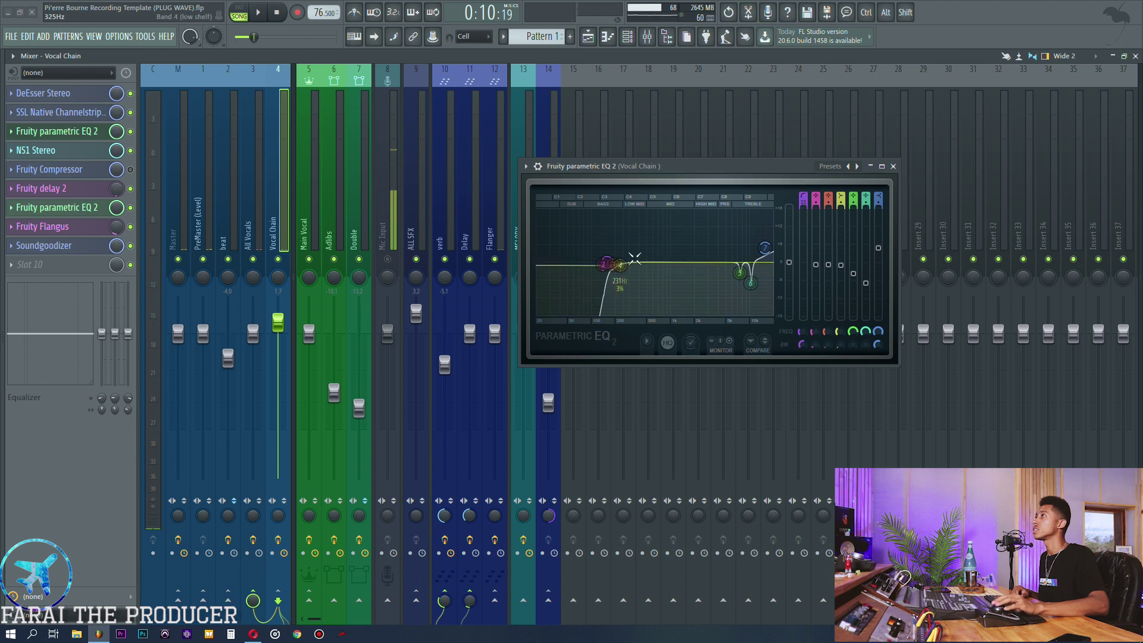
click(57, 112)
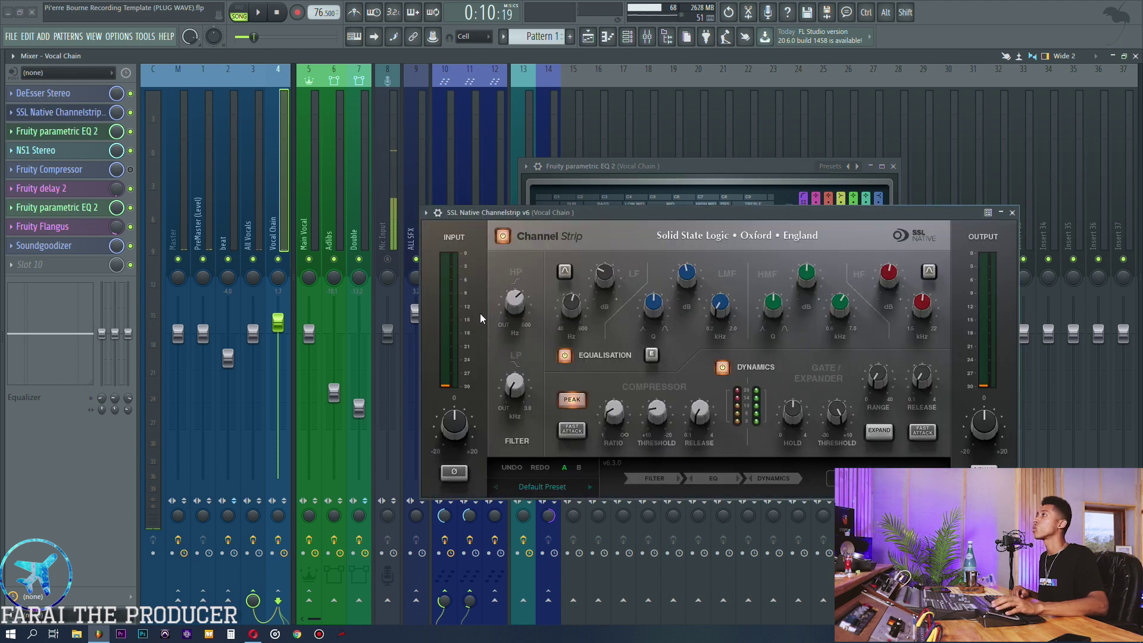
click(1012, 213)
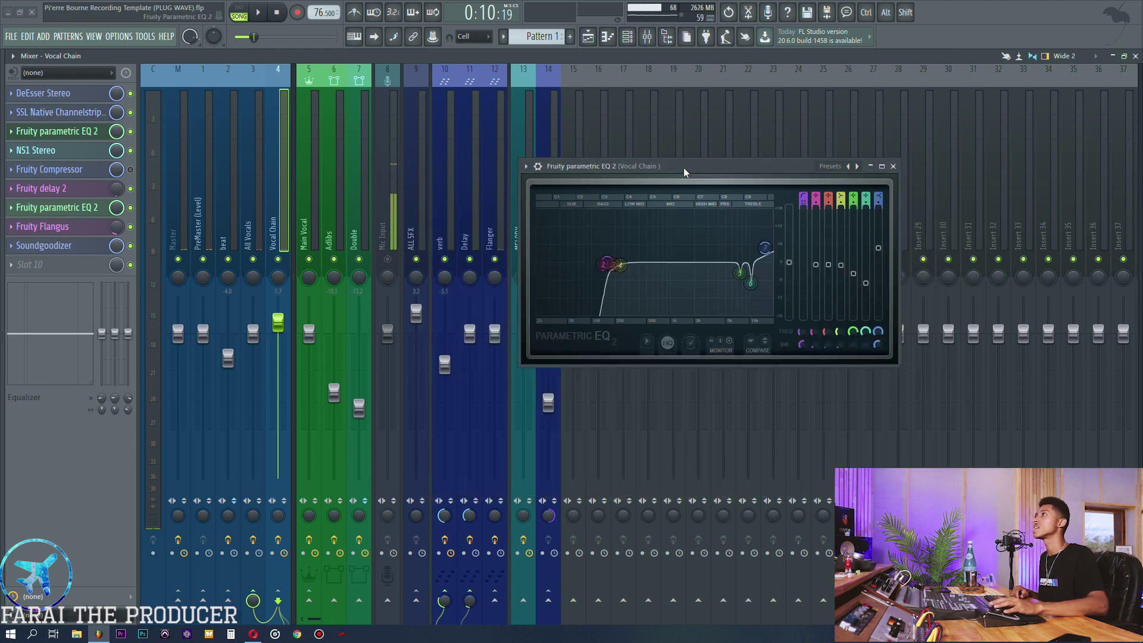
Step: Enlarge the Fruity parametric EQ 2, try sweeping band 5 as a boost, undo the change and restore the window size
drag(684, 167, 725, 169)
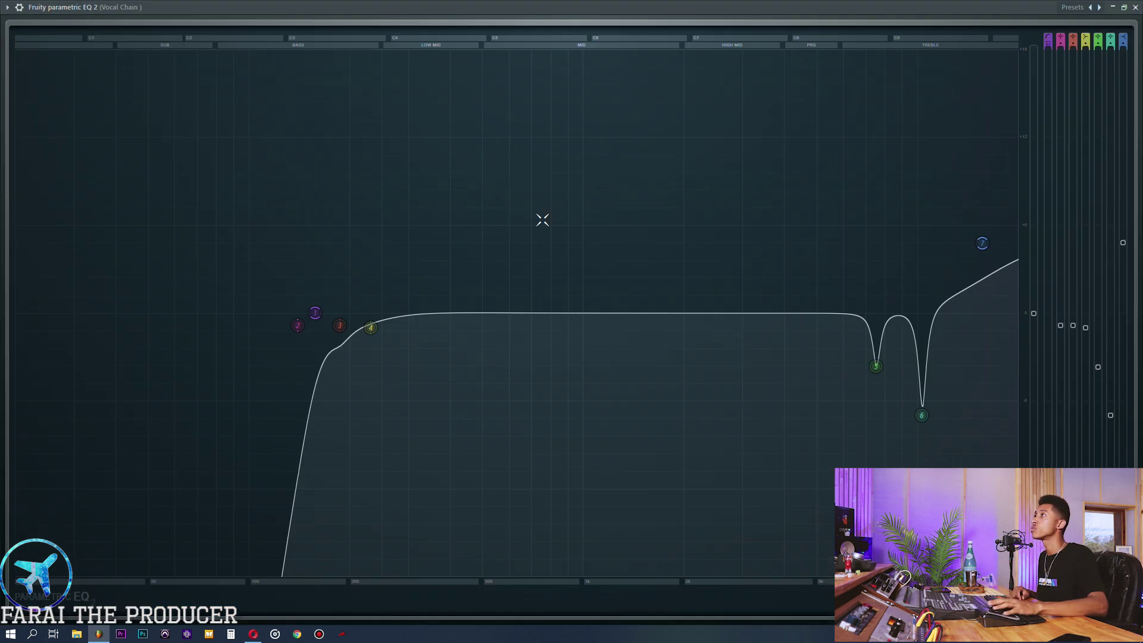
click(923, 167)
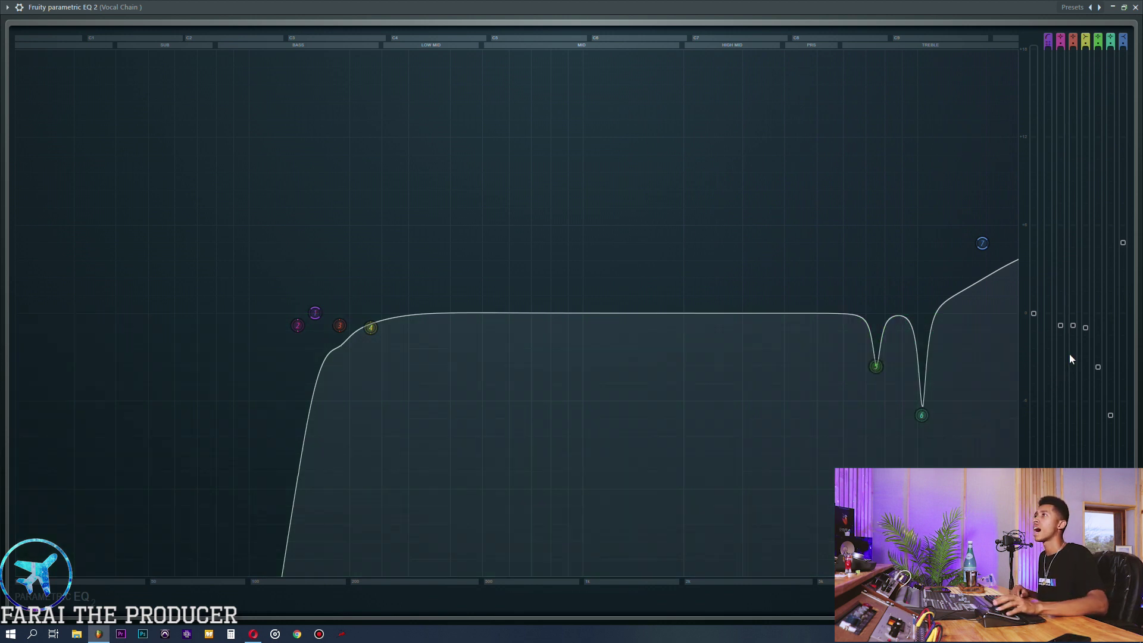
drag(875, 366, 838, 51)
key(ctrl+alt+z)
key(ctrl+alt+z)
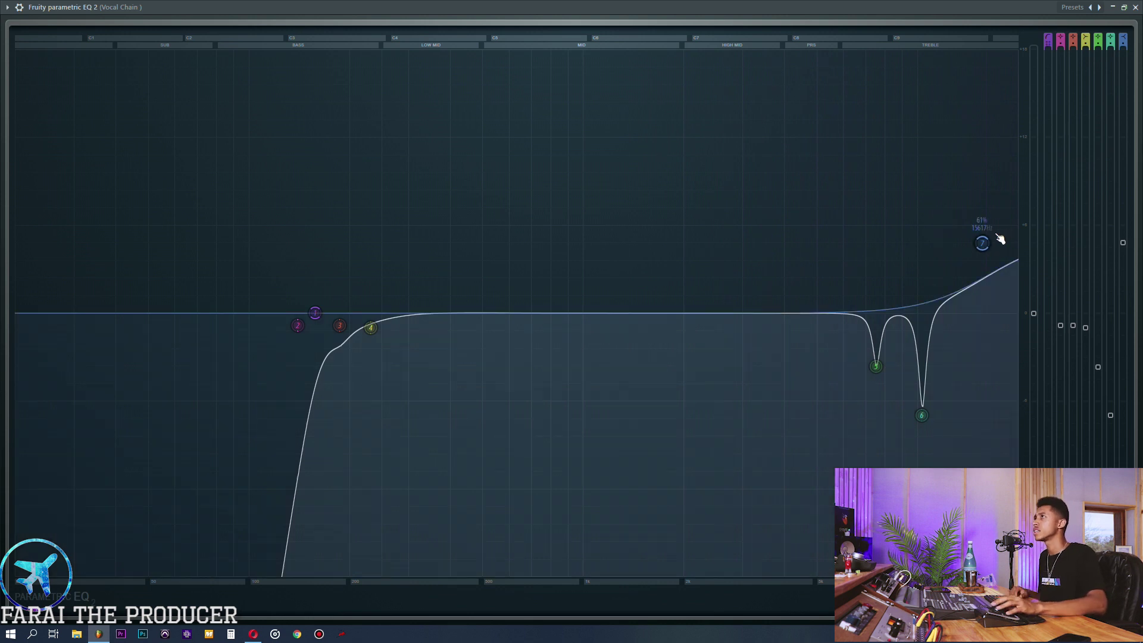
click(1123, 7)
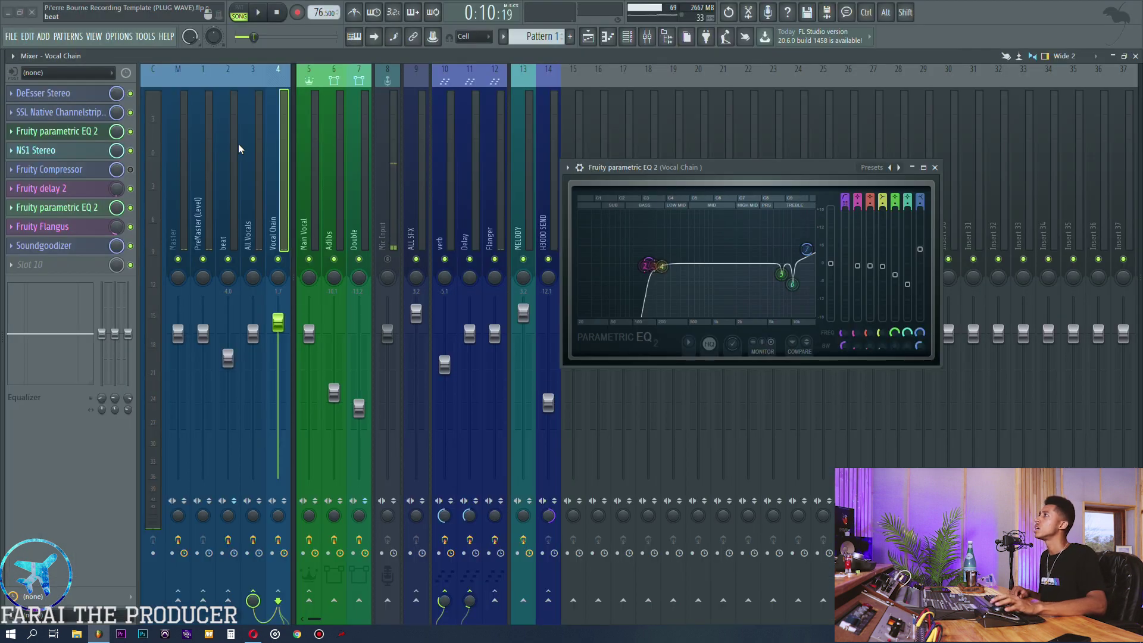
Step: Examine the Fruity parametric EQ 2 curve and the NS1 Stereo noise suppressor on the Vocal Chain track, then close both plugins
click(89, 134)
click(84, 151)
click(85, 133)
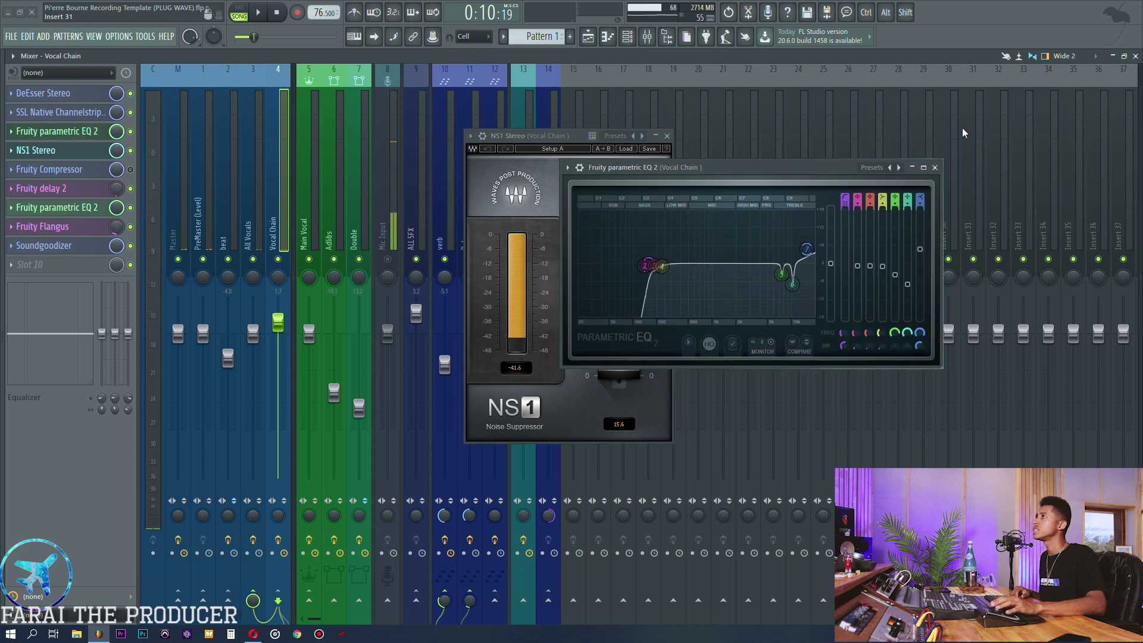
click(923, 167)
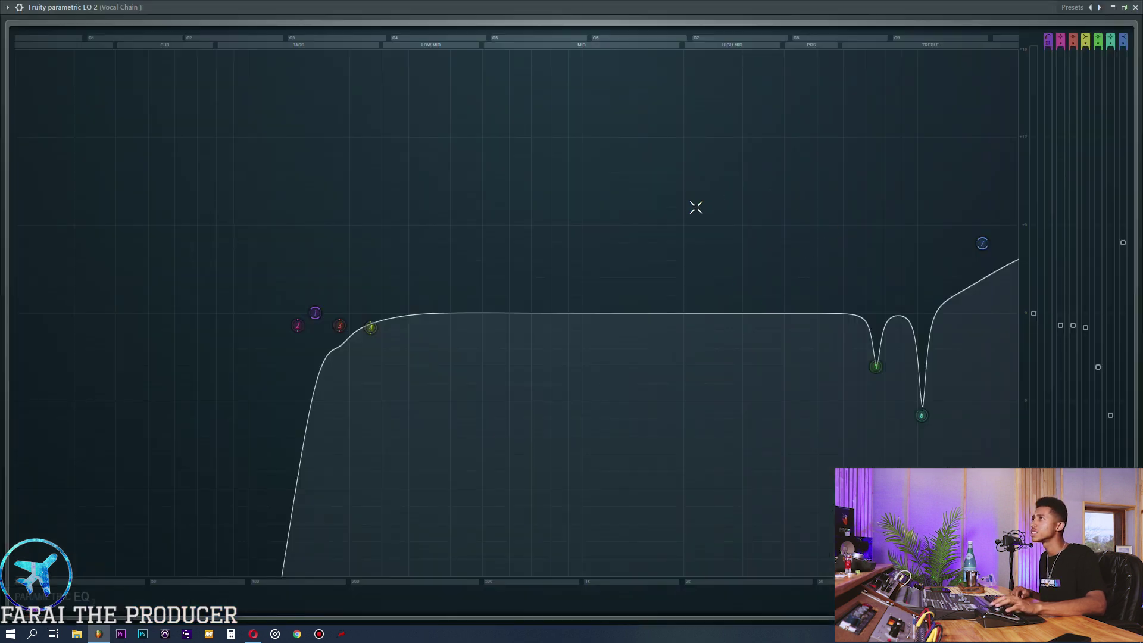
click(1124, 7)
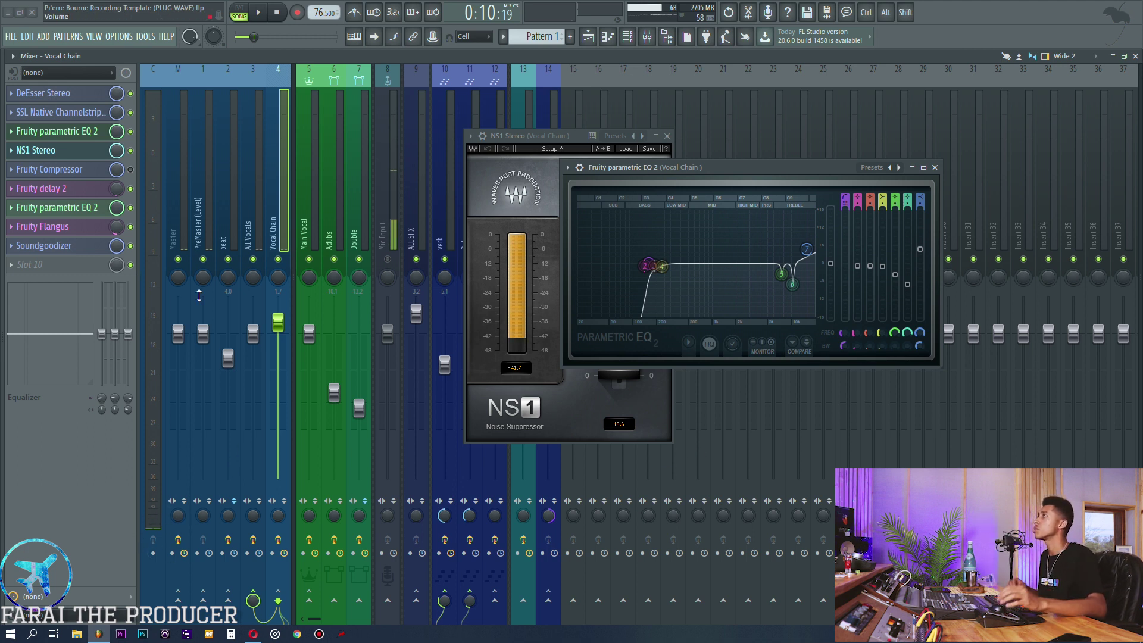
drag(507, 135, 930, 188)
drag(808, 171, 688, 230)
drag(942, 182, 884, 177)
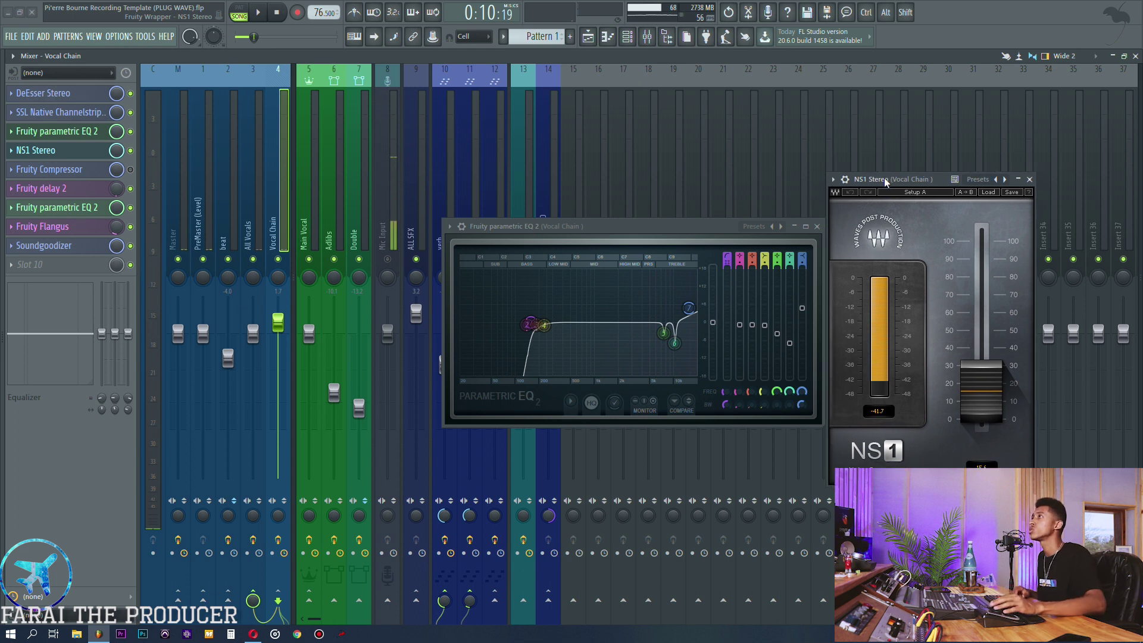
click(1030, 179)
click(816, 226)
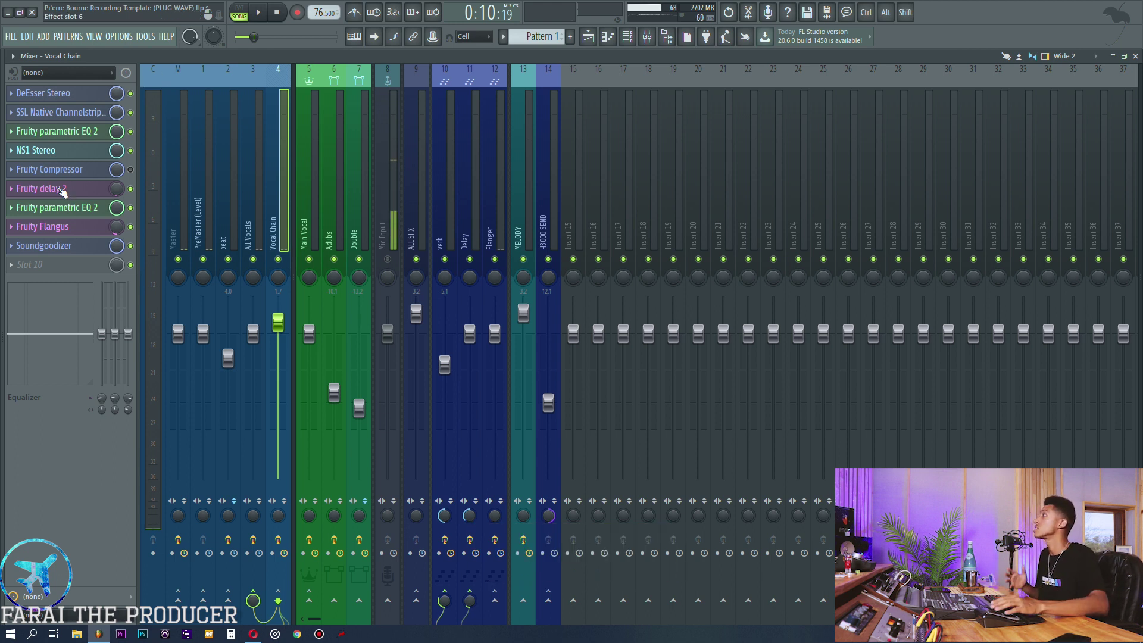
Step: Open the Fruity Compressor on the Vocal Chain track and move it to the first effect slot
click(77, 169)
drag(460, 296, 644, 250)
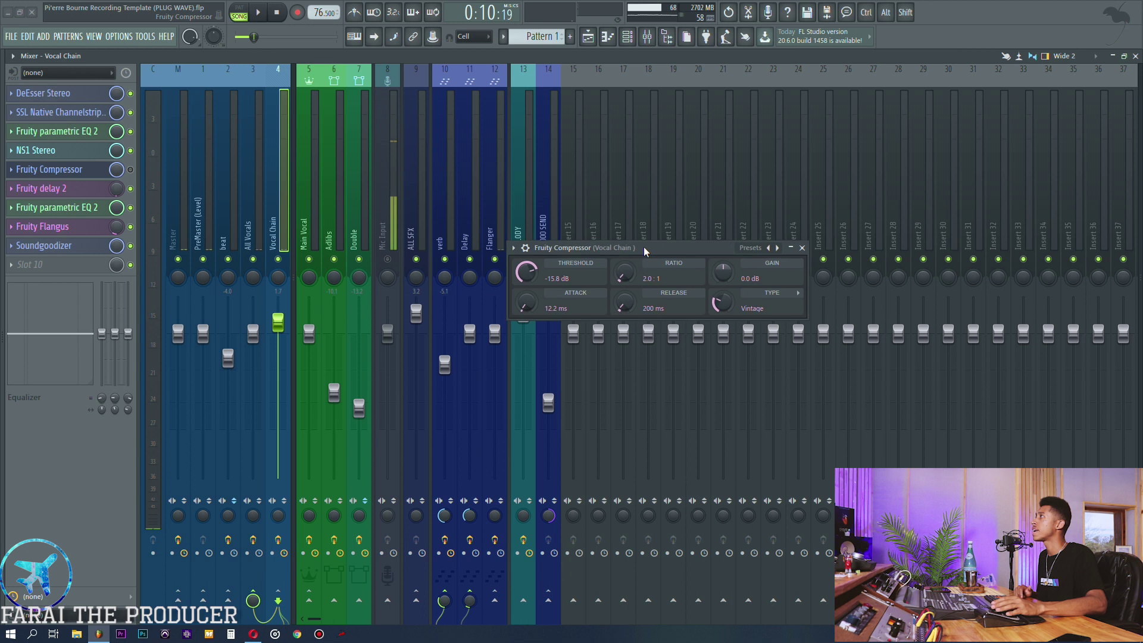
drag(59, 169, 59, 93)
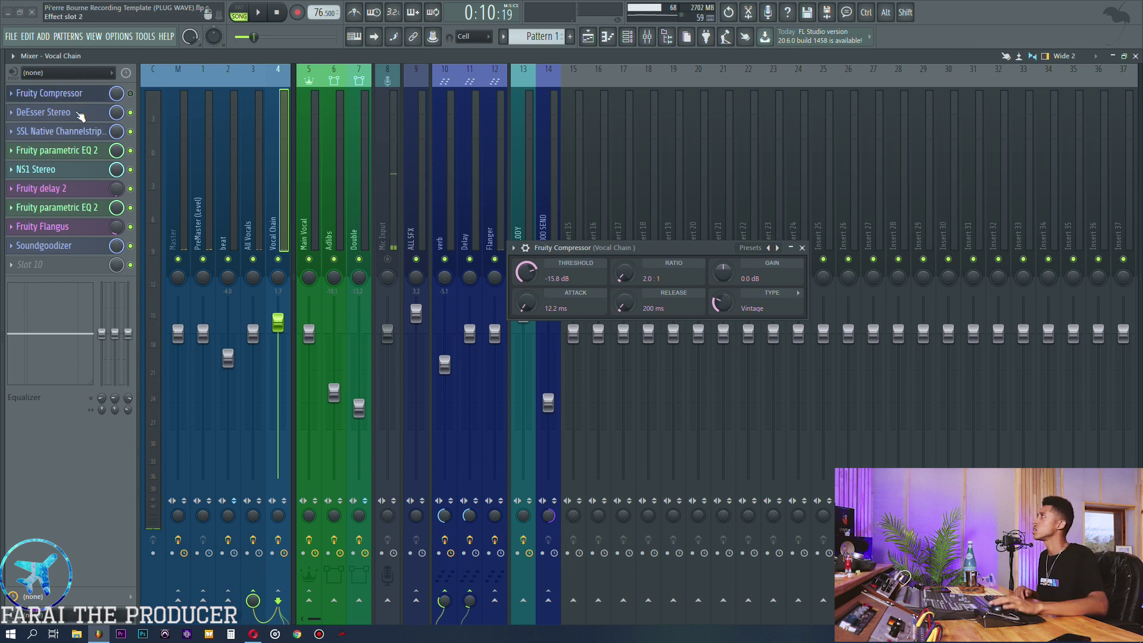
Step: Rename the Fruity Compressor in the first effect slot as UREI Compressor
middle_click(50, 93)
text(UREI COmpre)
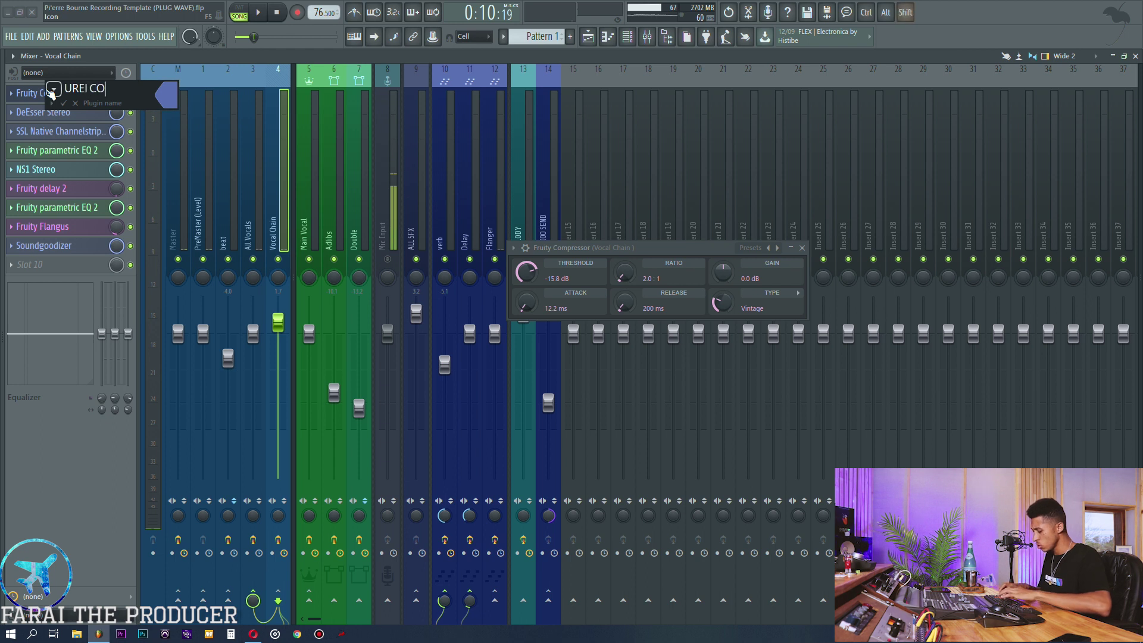
key(Left)
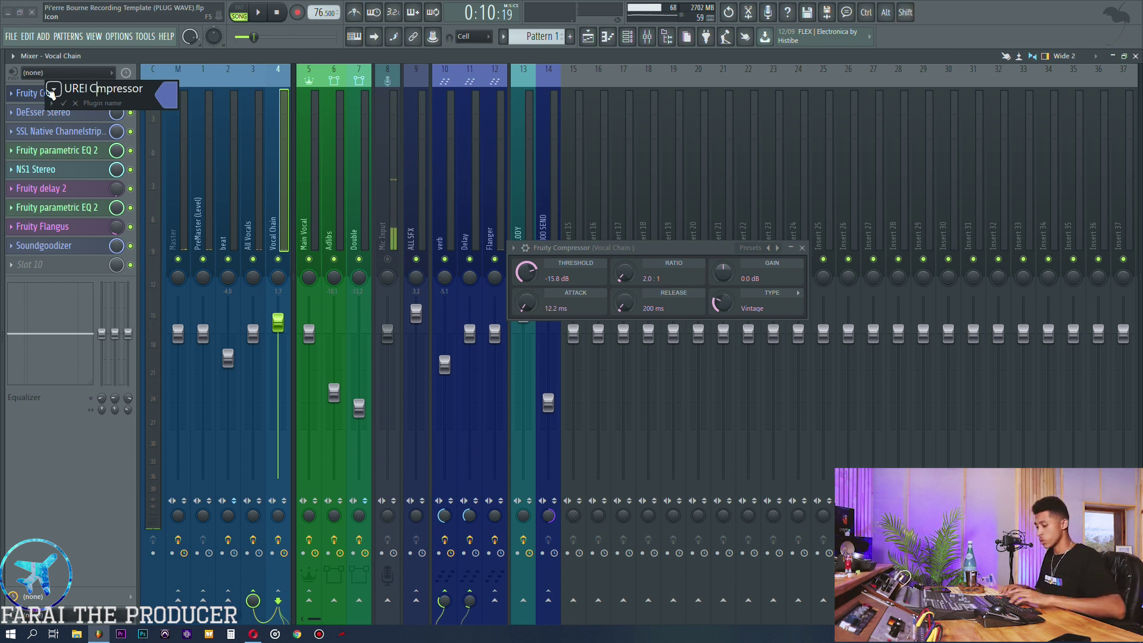
key(BackSpace)
text(o)
key(Return)
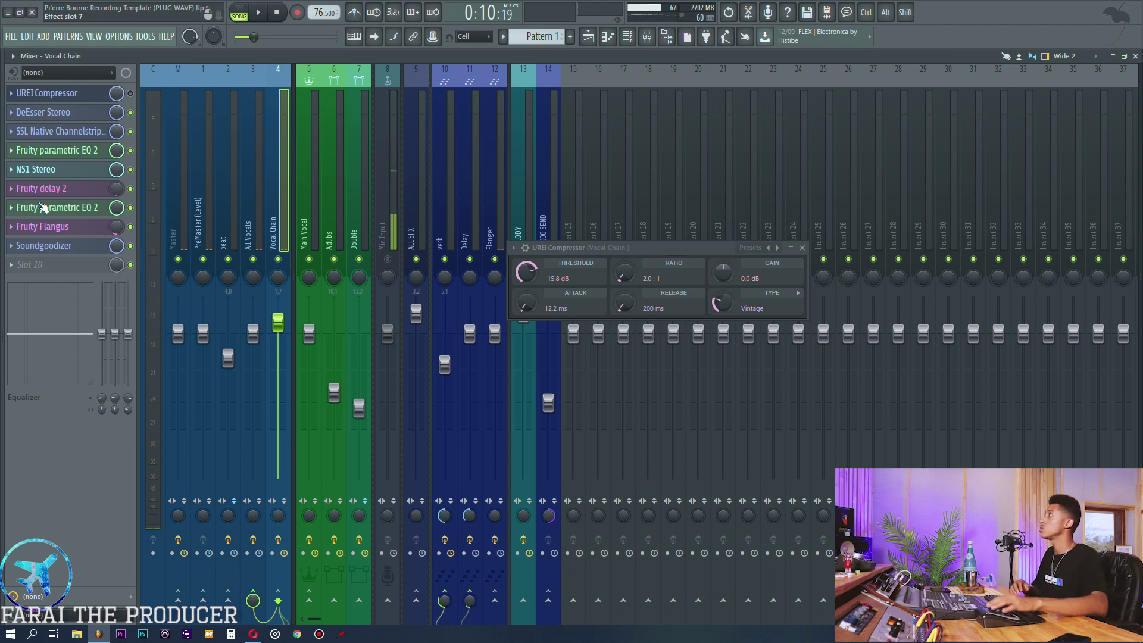
Step: Open Fruity delay 2 on the Vocal Chain track and place its window clear of the effect list for inspection
click(66, 188)
drag(740, 179, 663, 204)
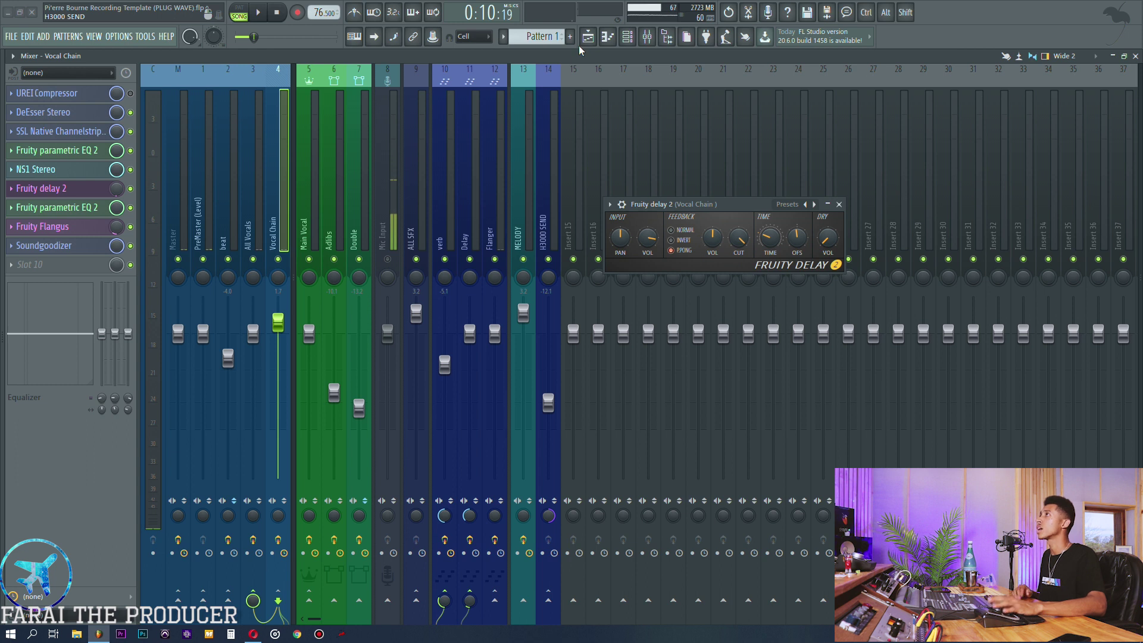
drag(664, 205, 653, 148)
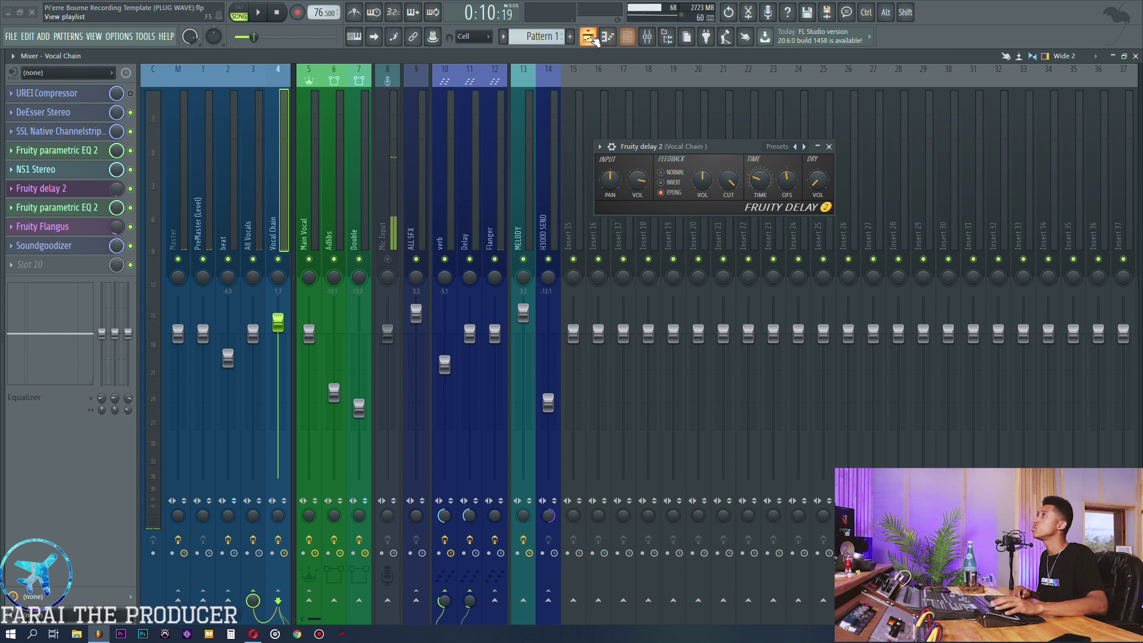
Step: Examine the Vocal Chain delay automation clips in the playlist from bar 5, and return to the mixer
click(587, 36)
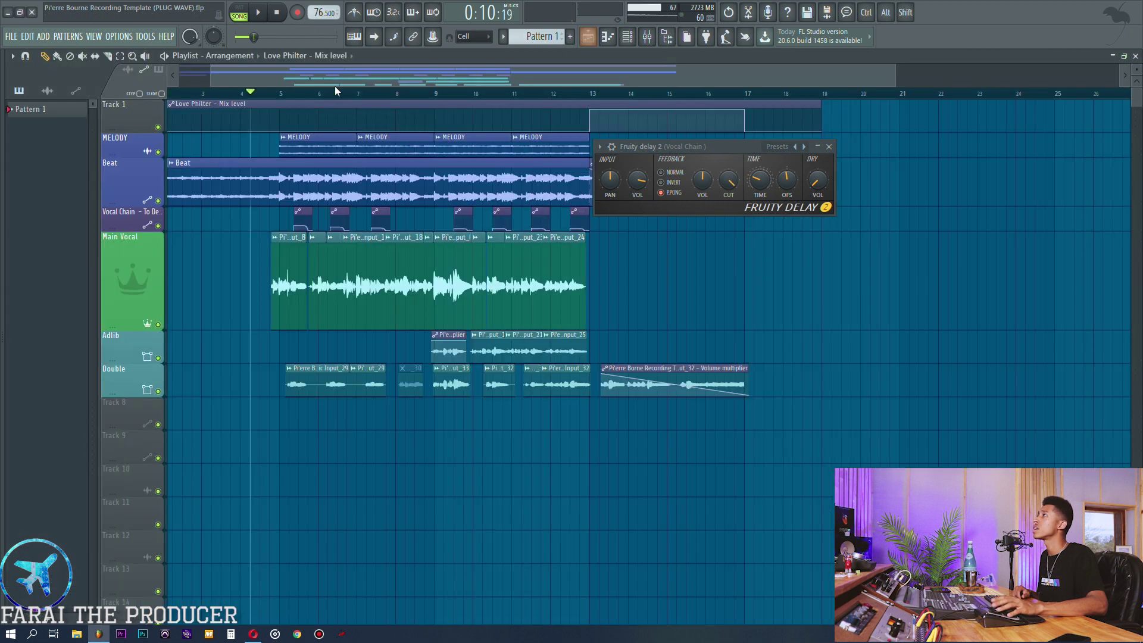
click(289, 93)
scroll(291, 95, up, 10)
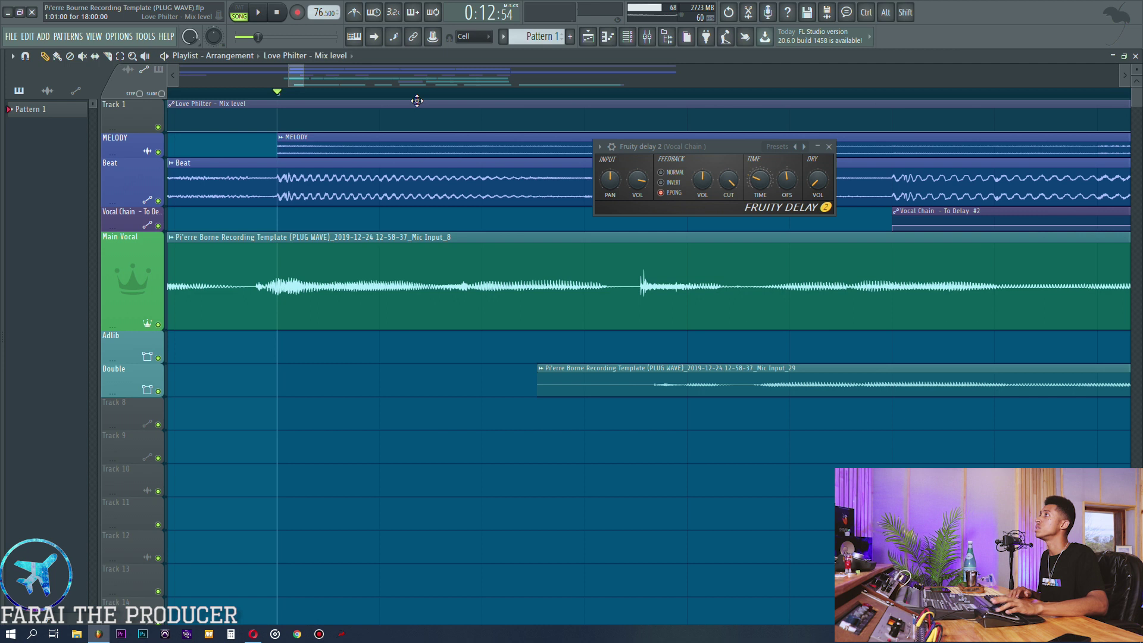
scroll(384, 94, down, 6)
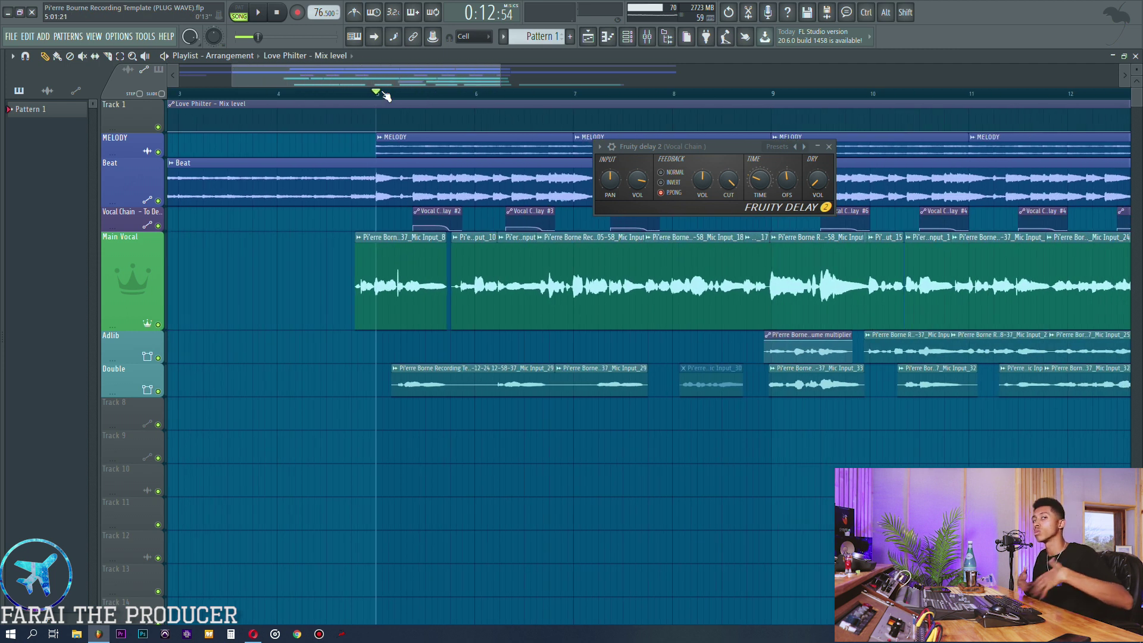
click(647, 37)
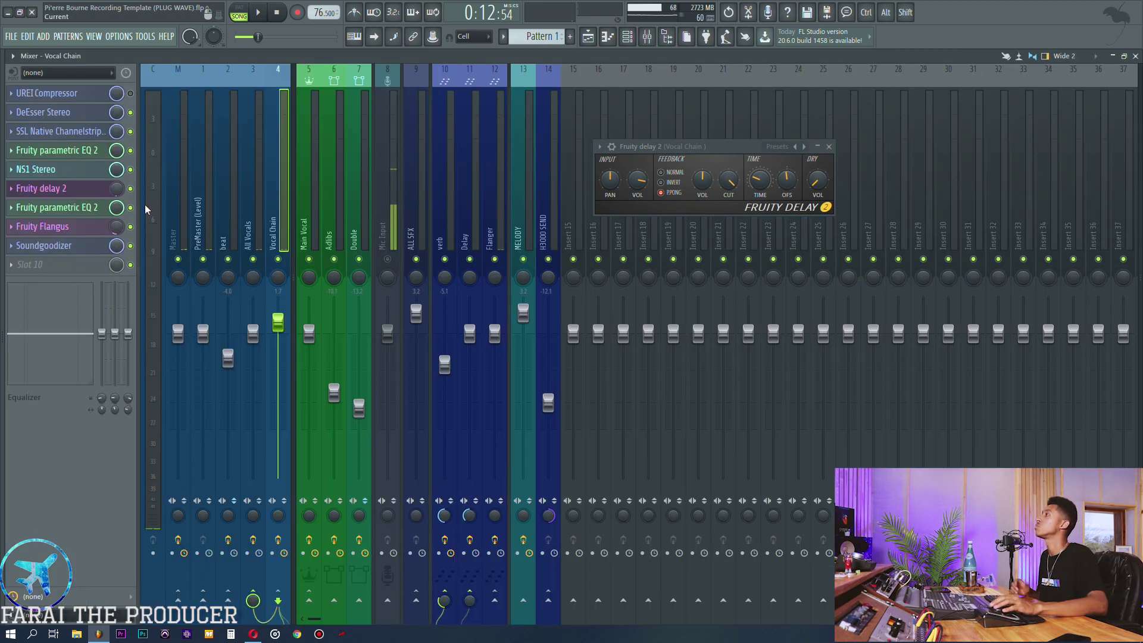
Step: Examine the narrow cuts in the second Fruity parametric EQ 2 on the Vocal Chain track, after Fruity delay 2
click(99, 208)
drag(188, 78, 704, 106)
click(57, 150)
click(56, 150)
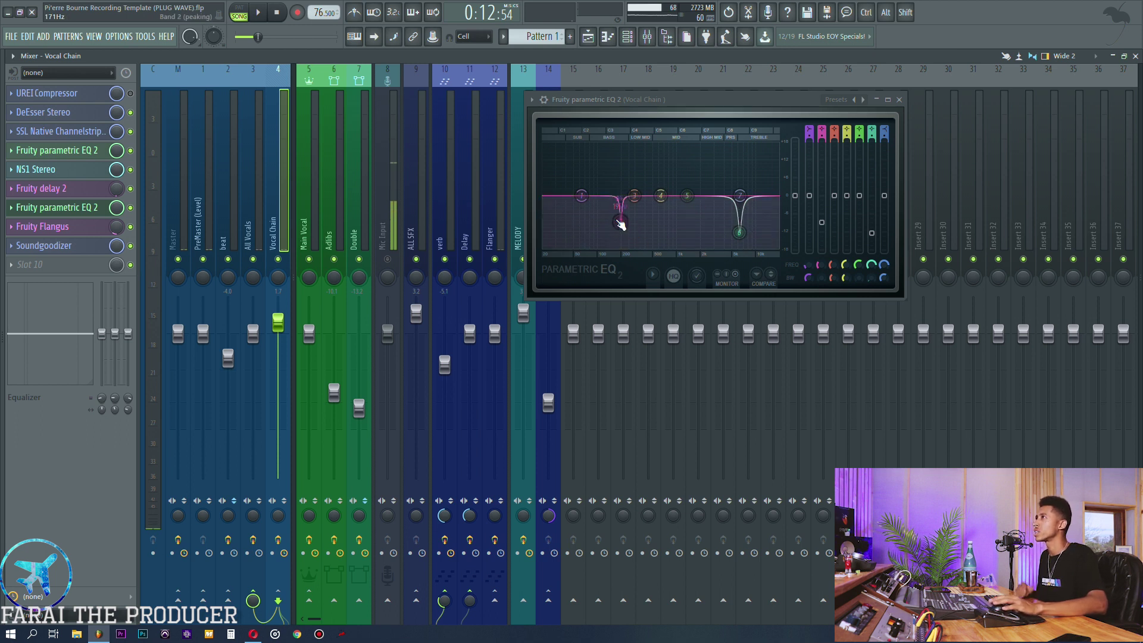
Step: Open Fruity Flangus on the Vocal Chain track, examine its slider settings and close it
click(81, 222)
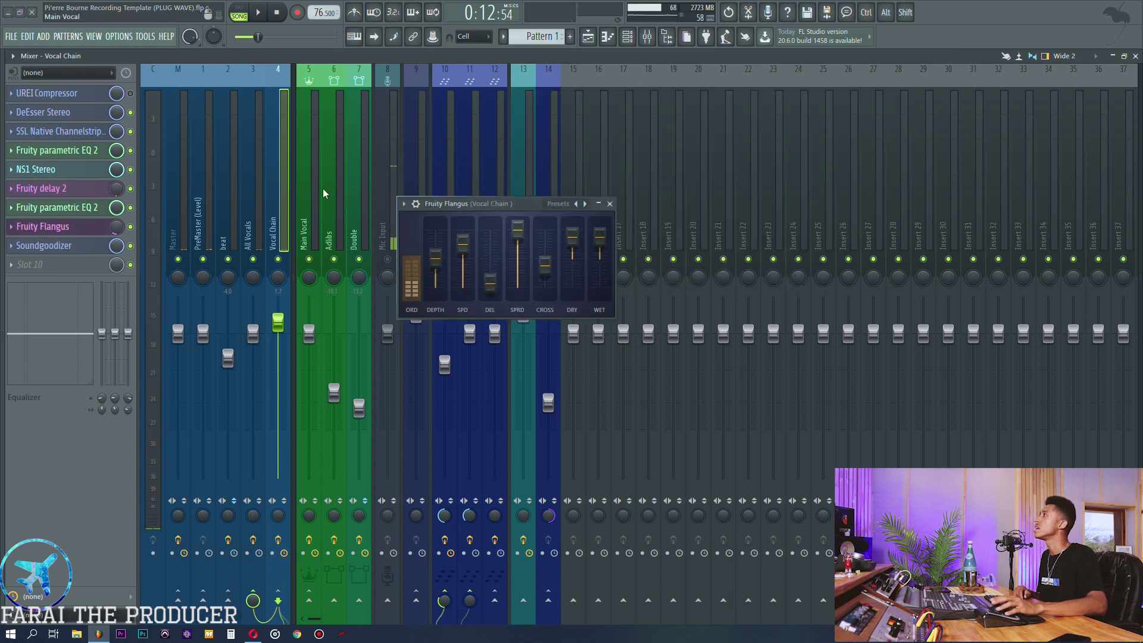
drag(488, 204, 741, 151)
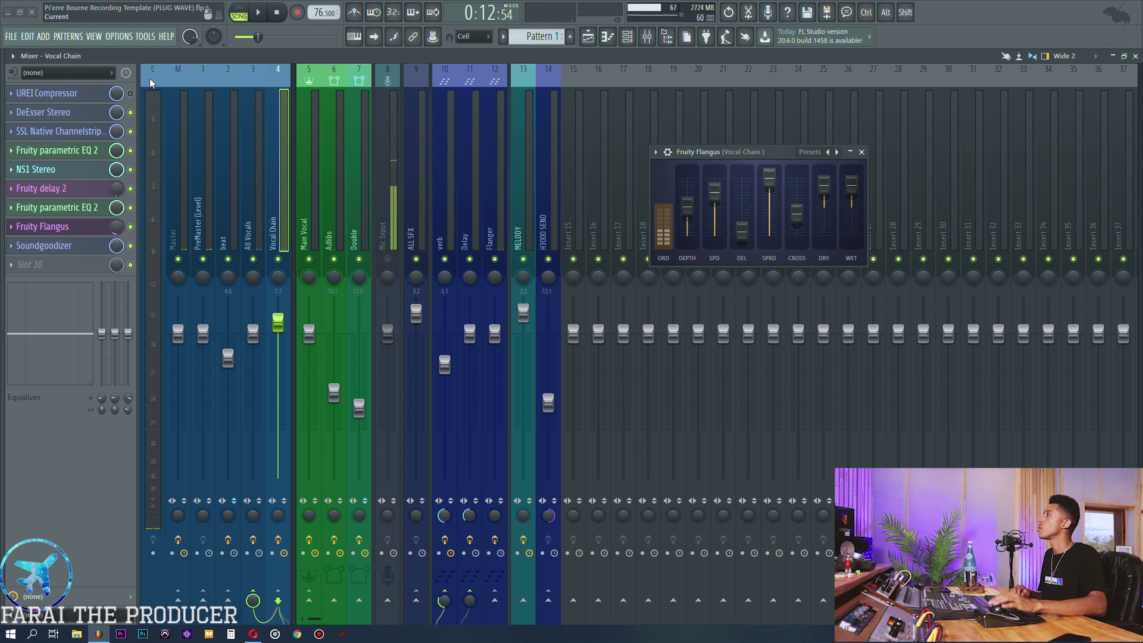
click(54, 227)
Step: Open the Soundgoodizer on the Vocal Chain track, examine its preset and amount, and close it
click(44, 245)
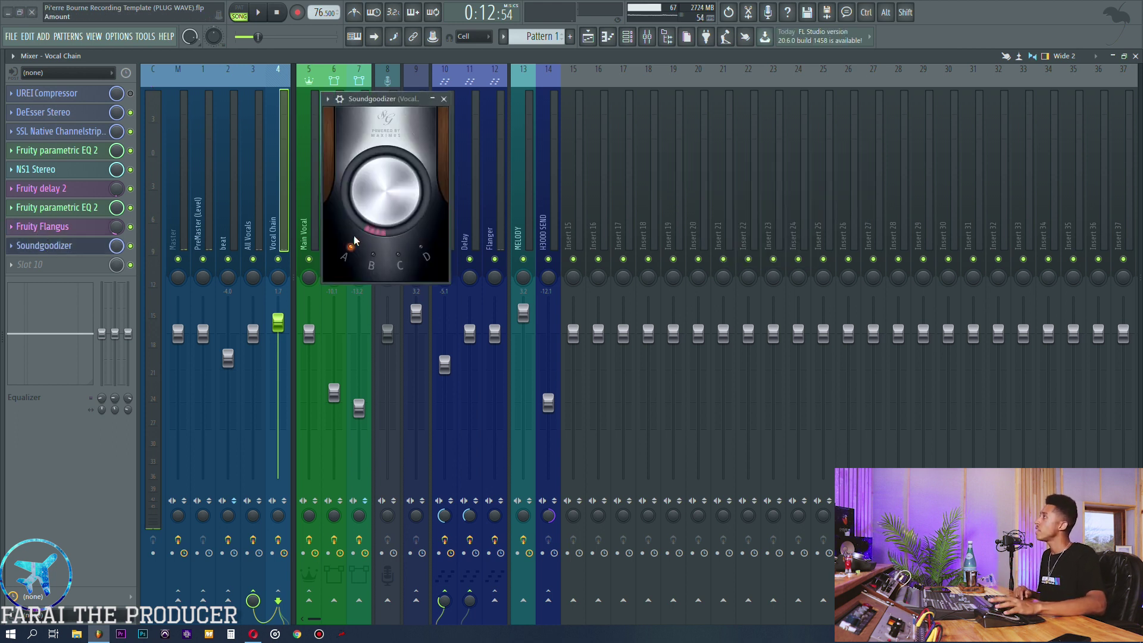
drag(362, 106, 724, 126)
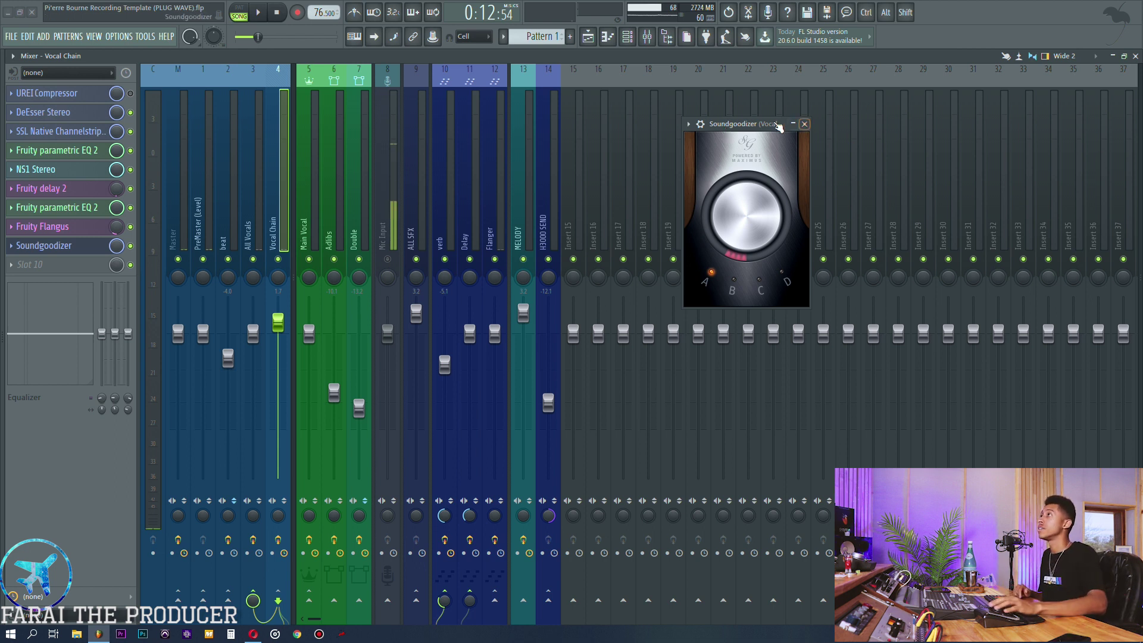
drag(739, 126, 778, 106)
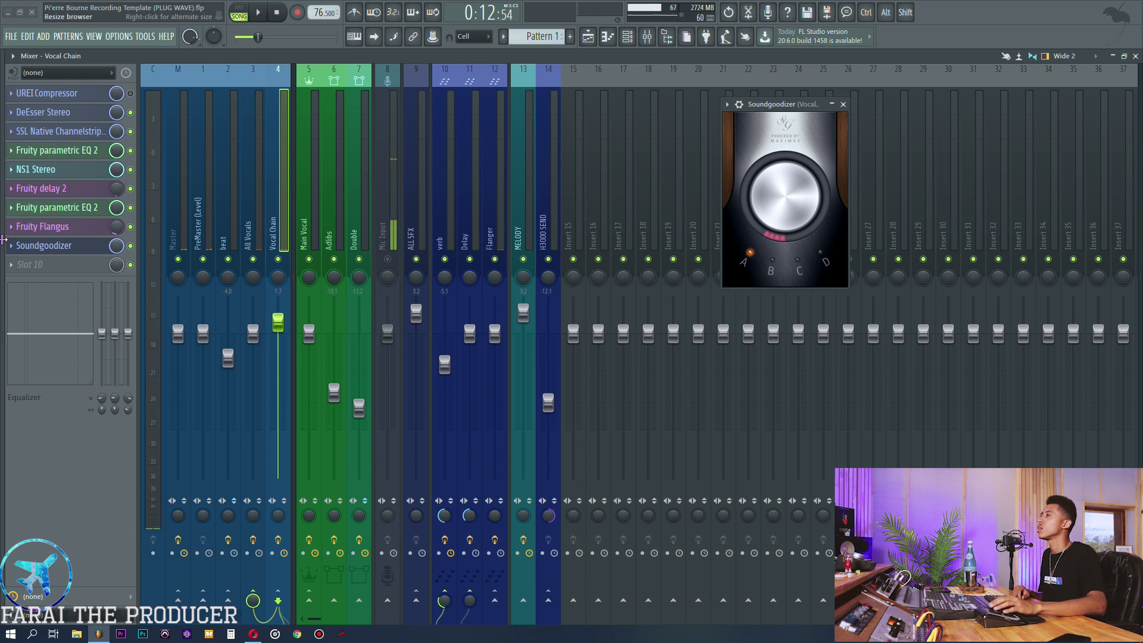
click(55, 245)
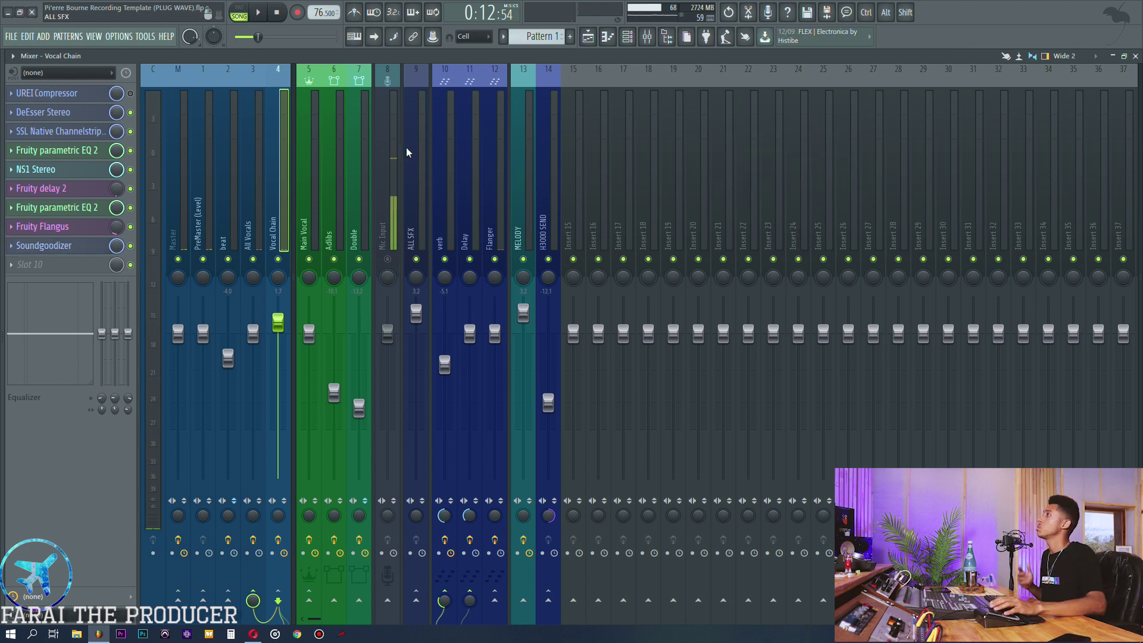
Step: Select the Adlibs mixer track, set the playlist position just before bar 9 and increase the Adlib track's height
click(341, 202)
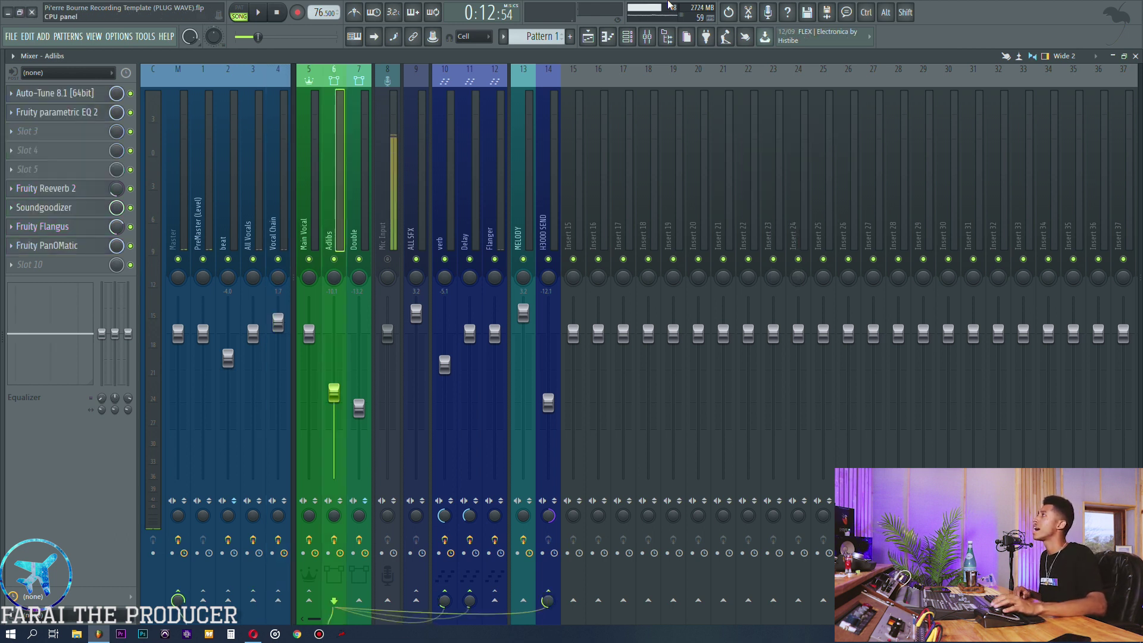
click(589, 38)
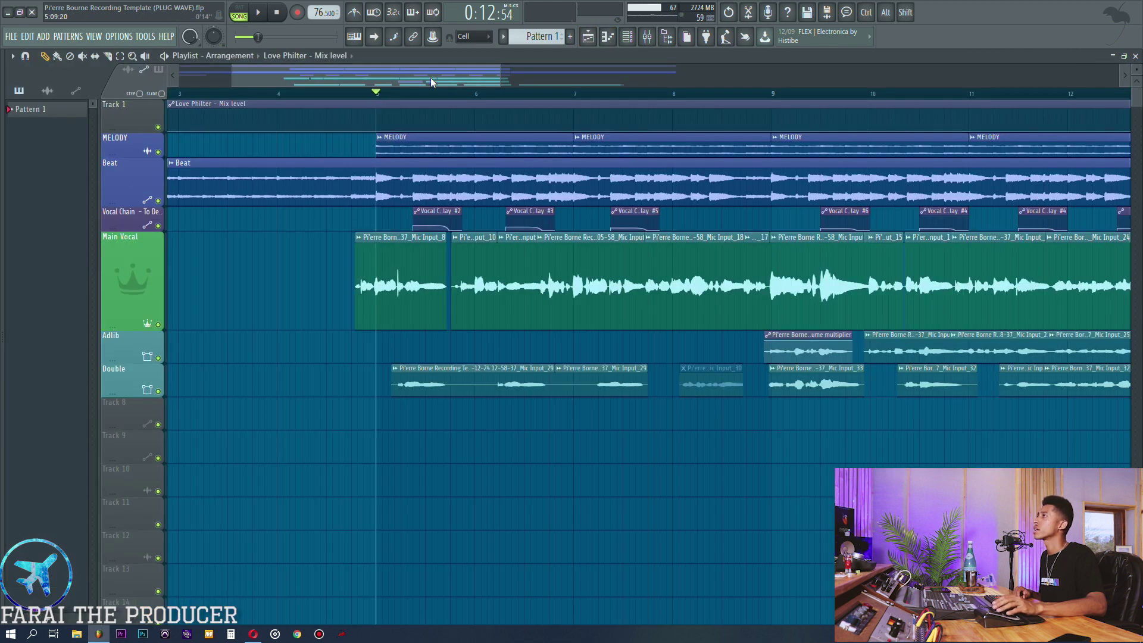
scroll(555, 95, up, 3)
click(607, 93)
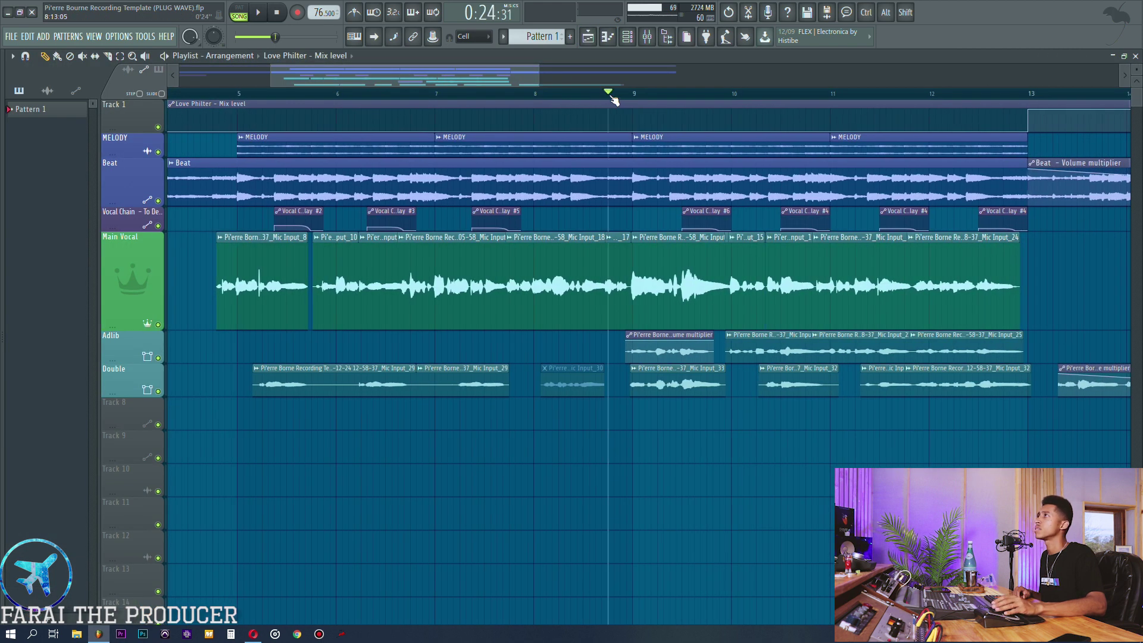
drag(150, 363, 150, 413)
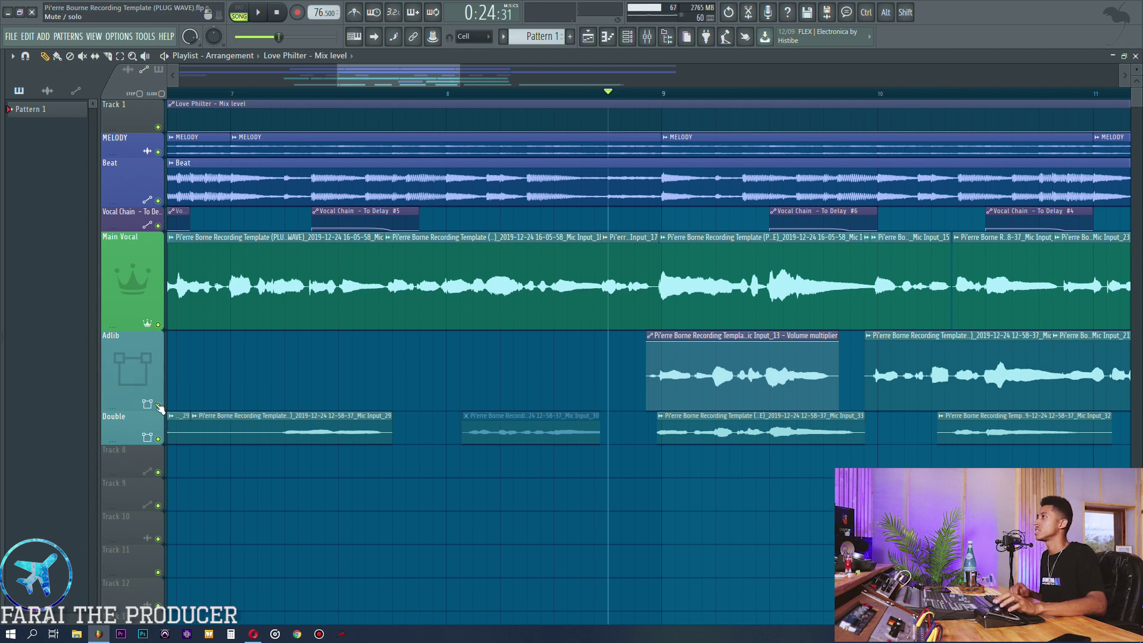
Step: Solo the Adlib playlist track and listen to it while viewing the Adlibs effects in the mixer
right_click(157, 406)
key(space)
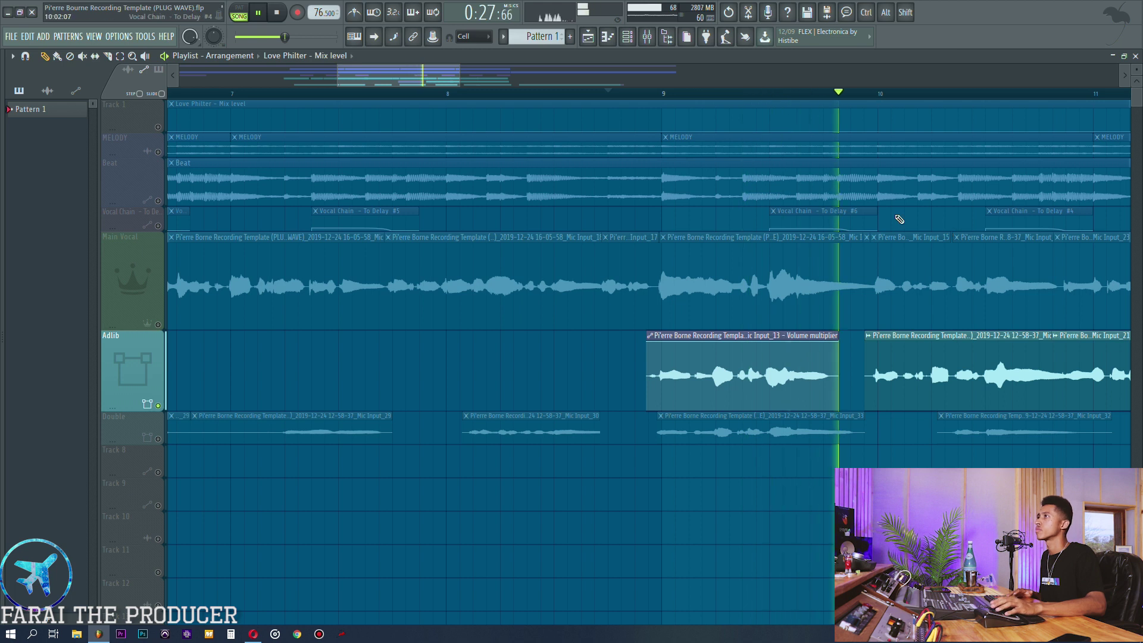
scroll(695, 94, down, 5)
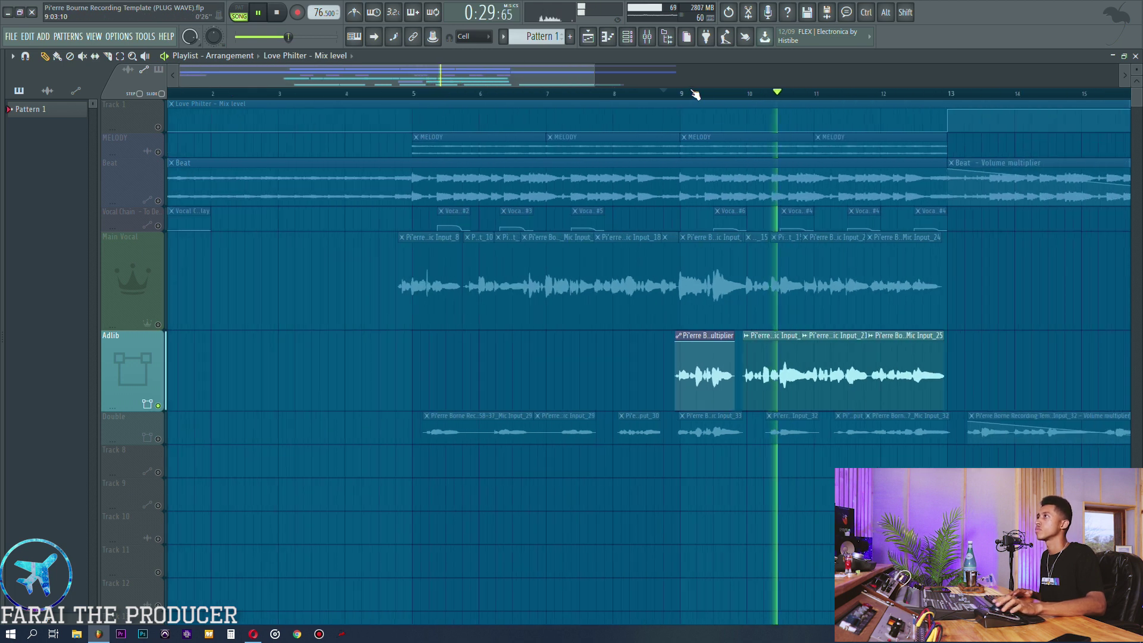
key(F9)
key(space)
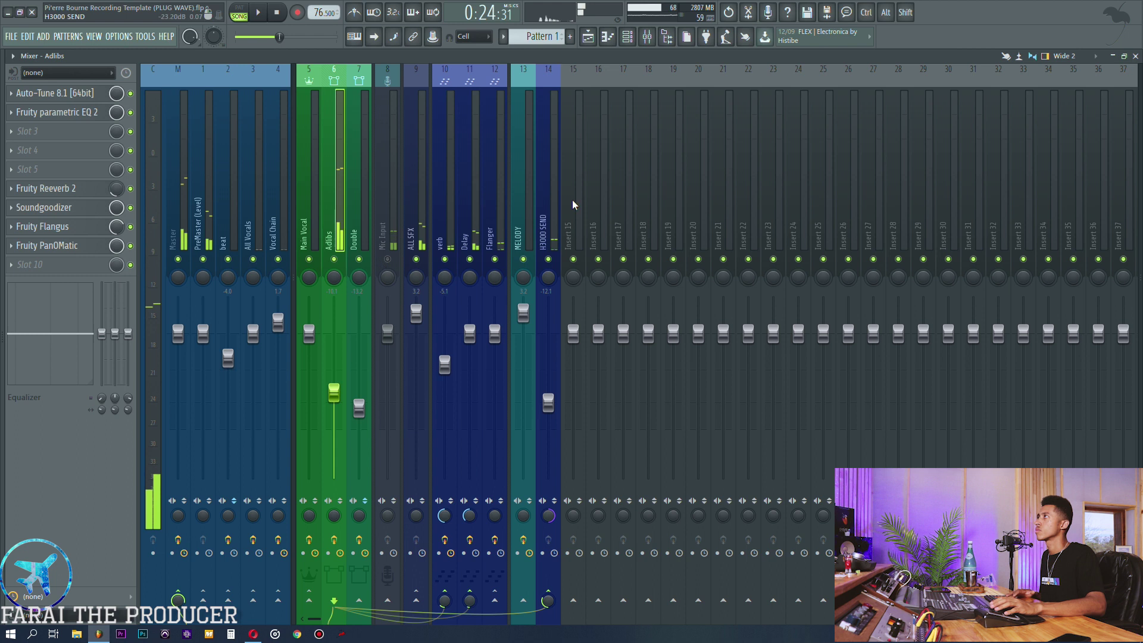
Step: Keep the Adlib track soloed and listen to it with Fruity Reeverb 2 bypassed on the Adlibs mixer track
click(586, 35)
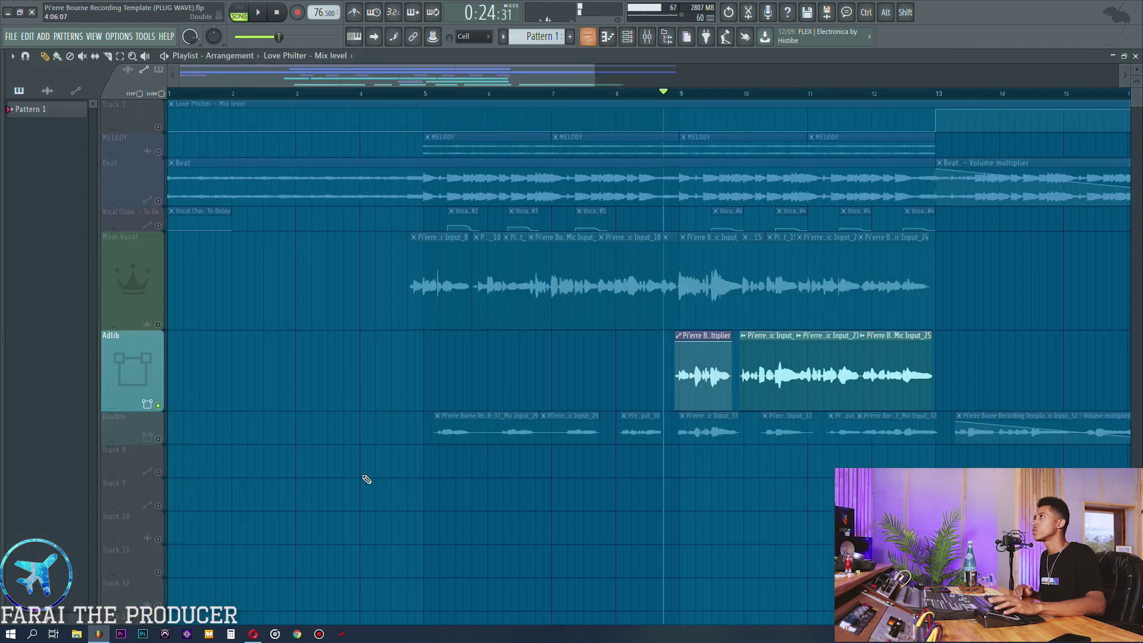
right_click(159, 406)
right_click(158, 405)
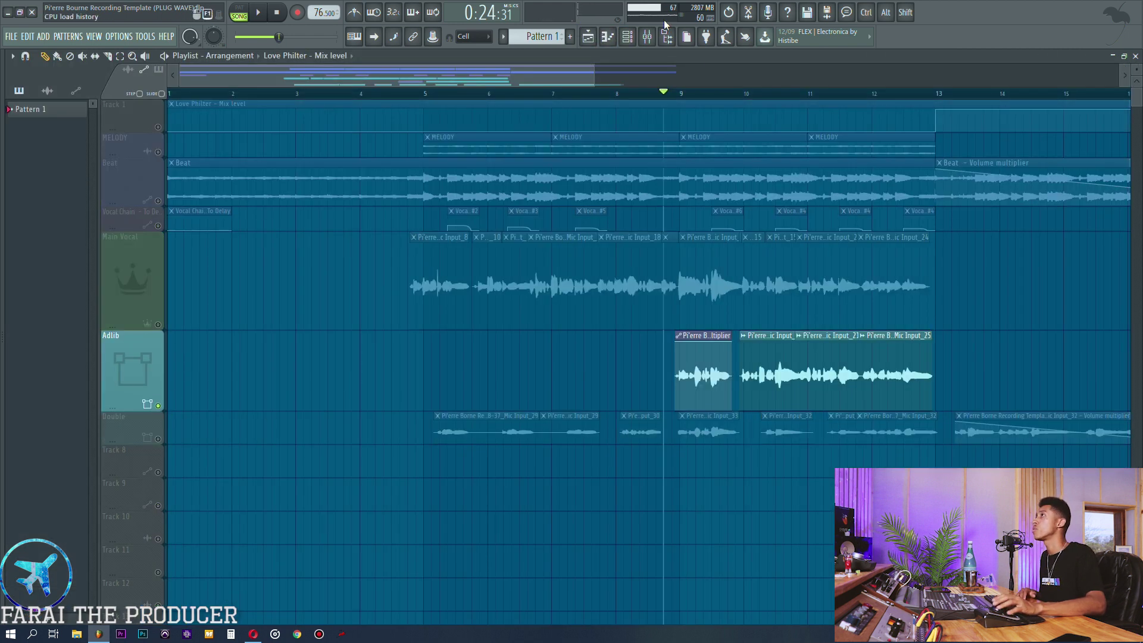
click(647, 36)
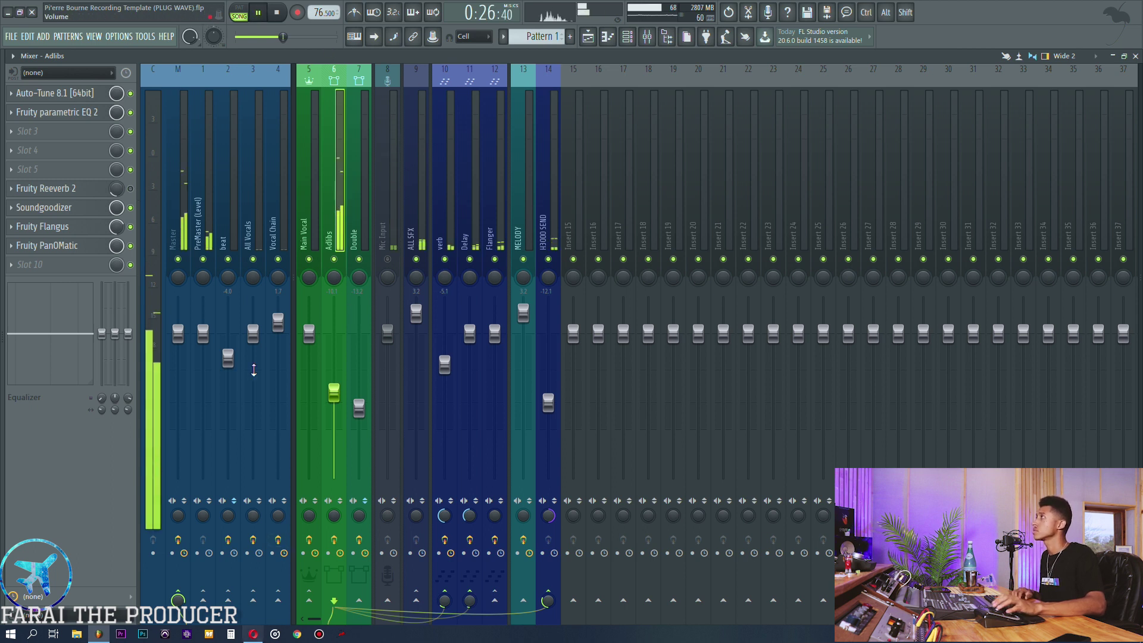
key(space)
key(F5)
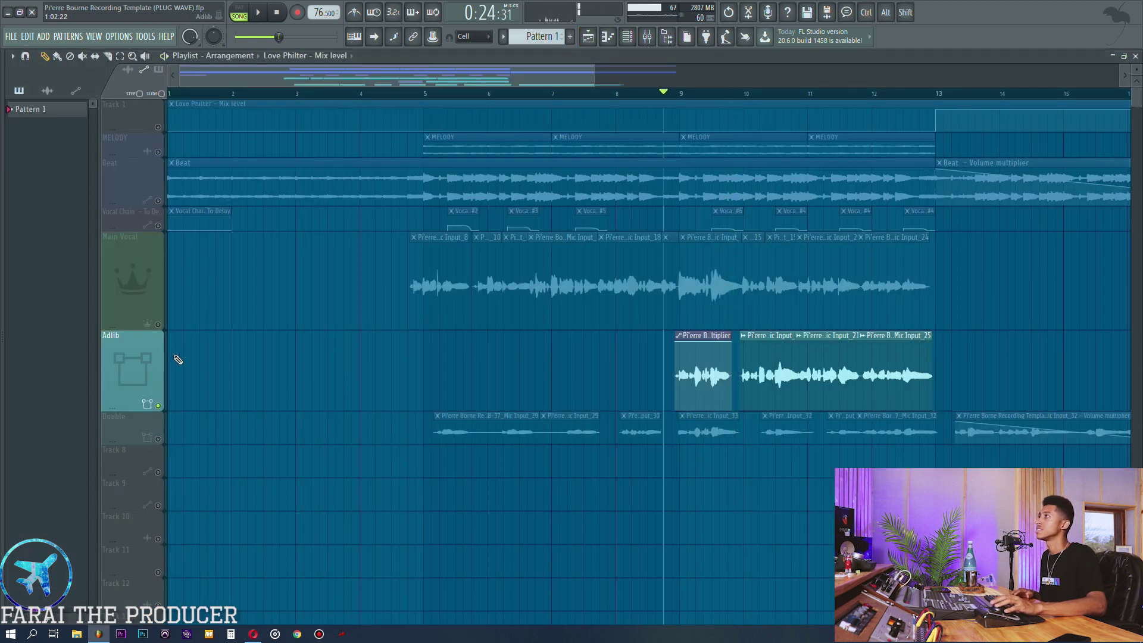
Step: Unsolo the Adlib track, re-enable Fruity Reeverb 2 and play the full mix from just before bar 9
ctrl+click(159, 407)
click(647, 37)
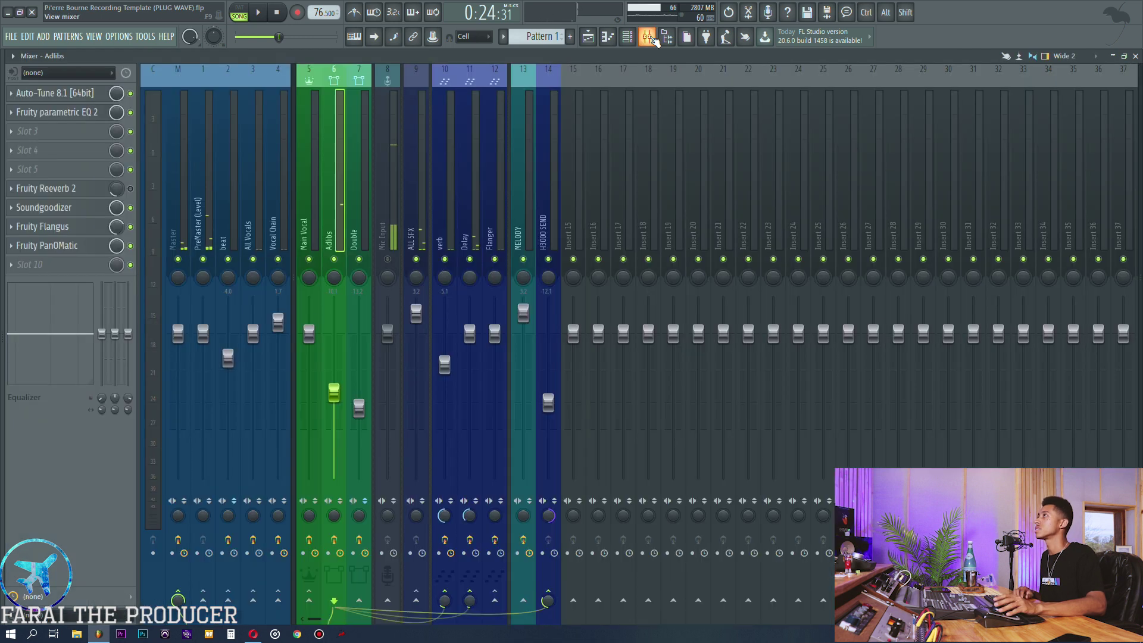
click(589, 37)
scroll(737, 100, up, 4)
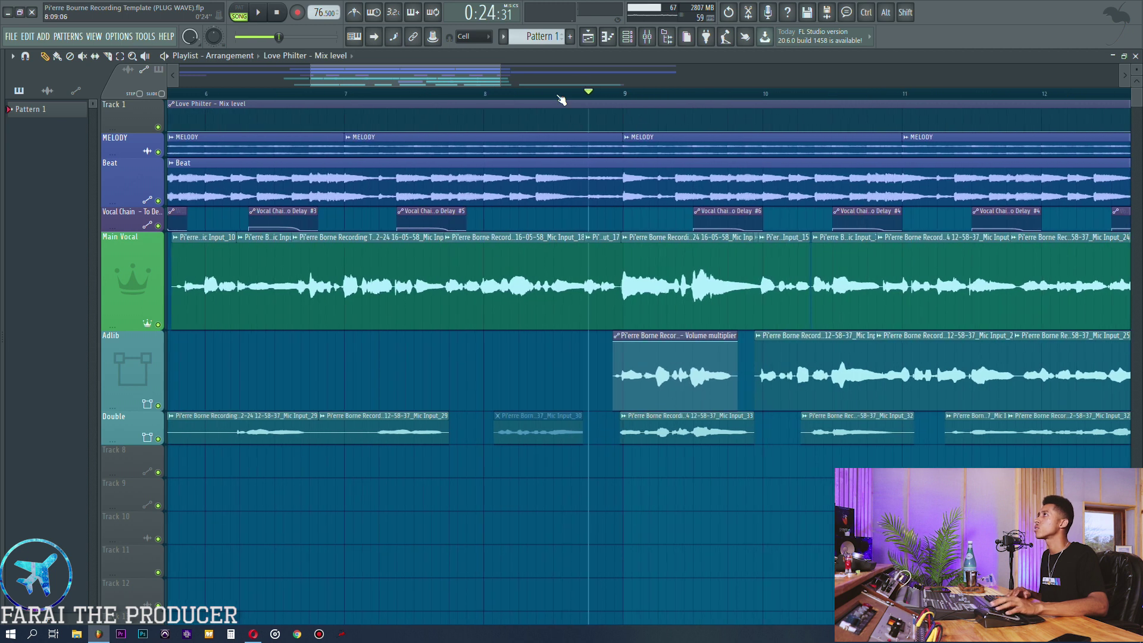
key(space)
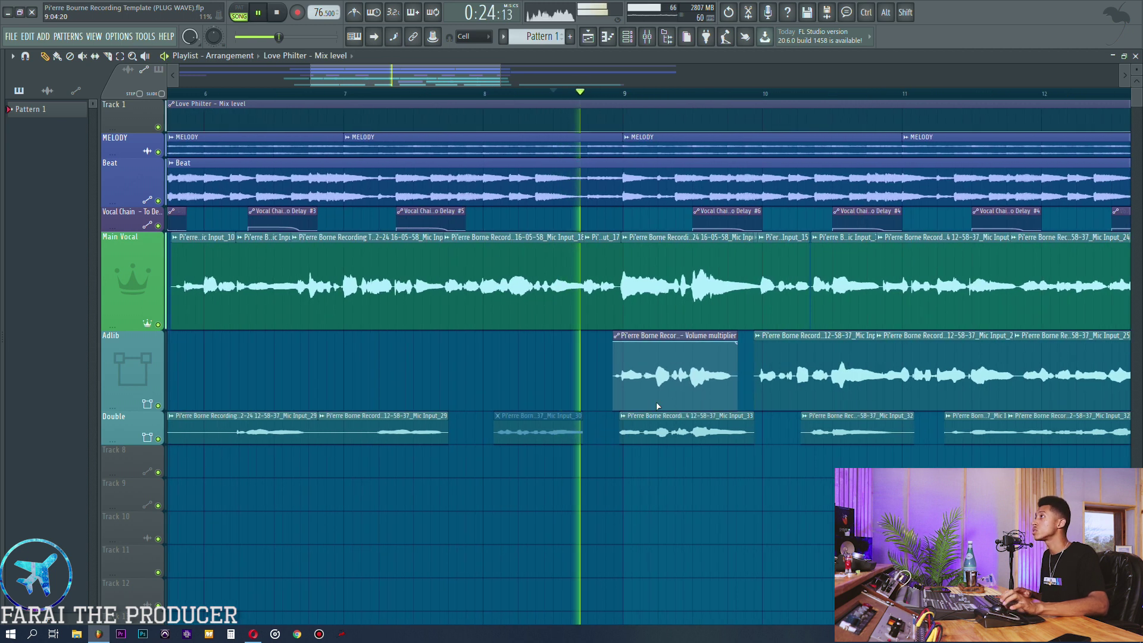
Step: Try raising the Adlibs fader above the Main Vocal fader during playback, stop playback and undo the level change
click(647, 37)
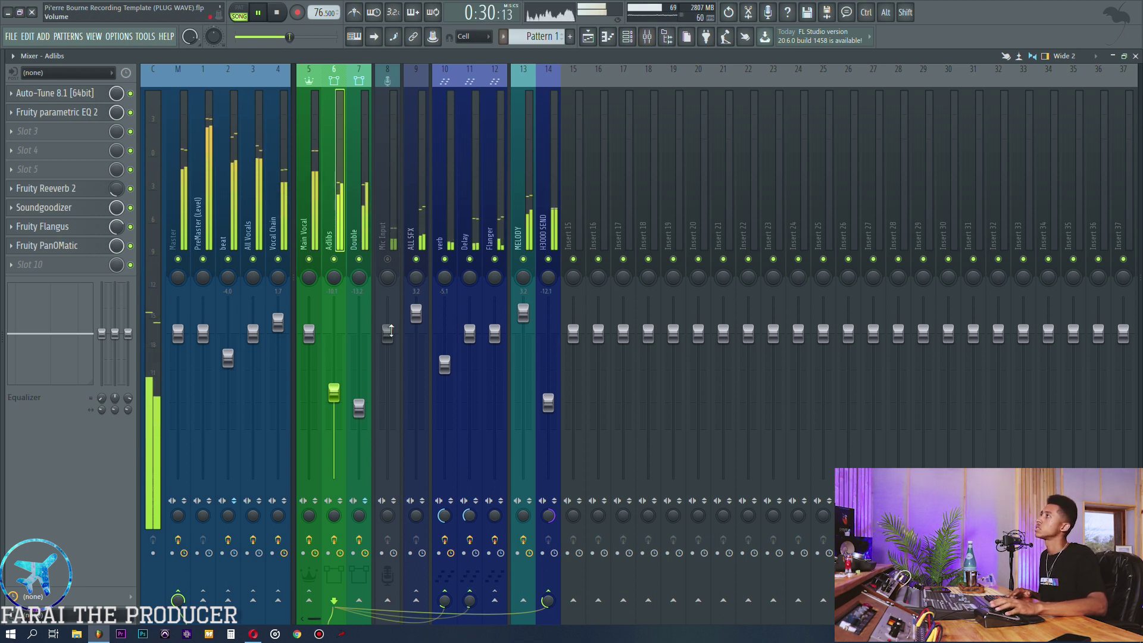
drag(334, 393, 334, 317)
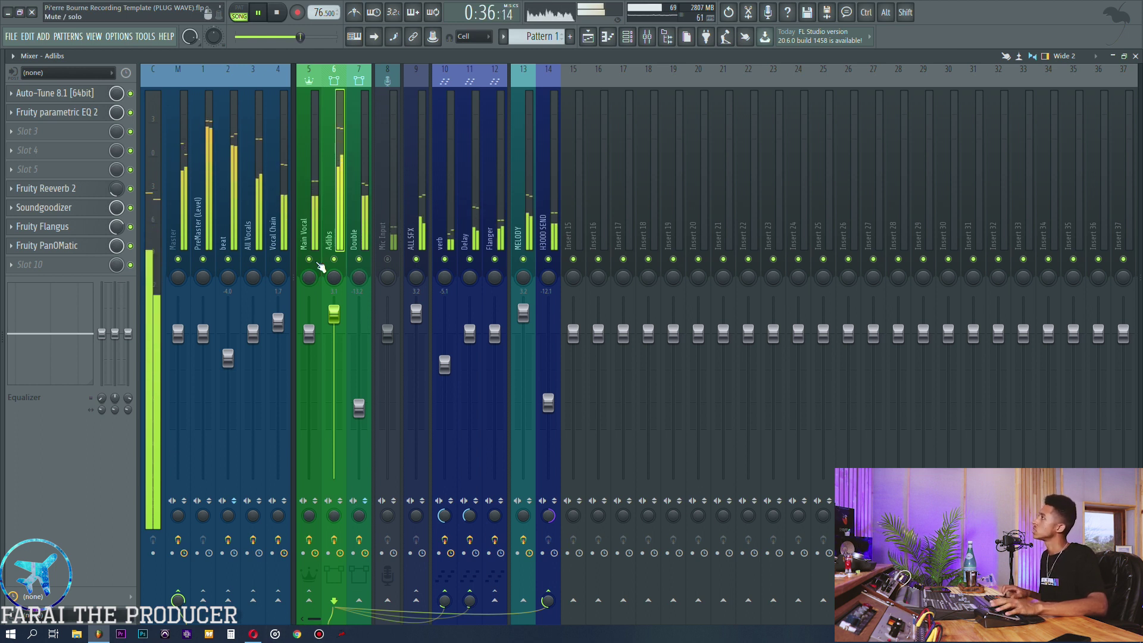
key(space)
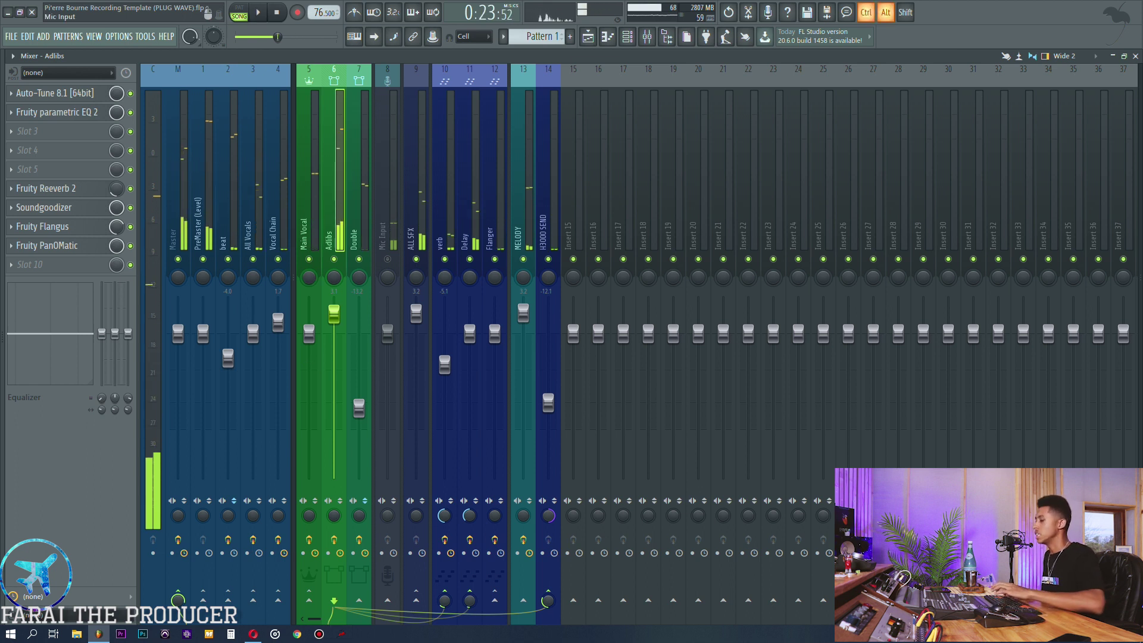
key(ctrl+alt+z)
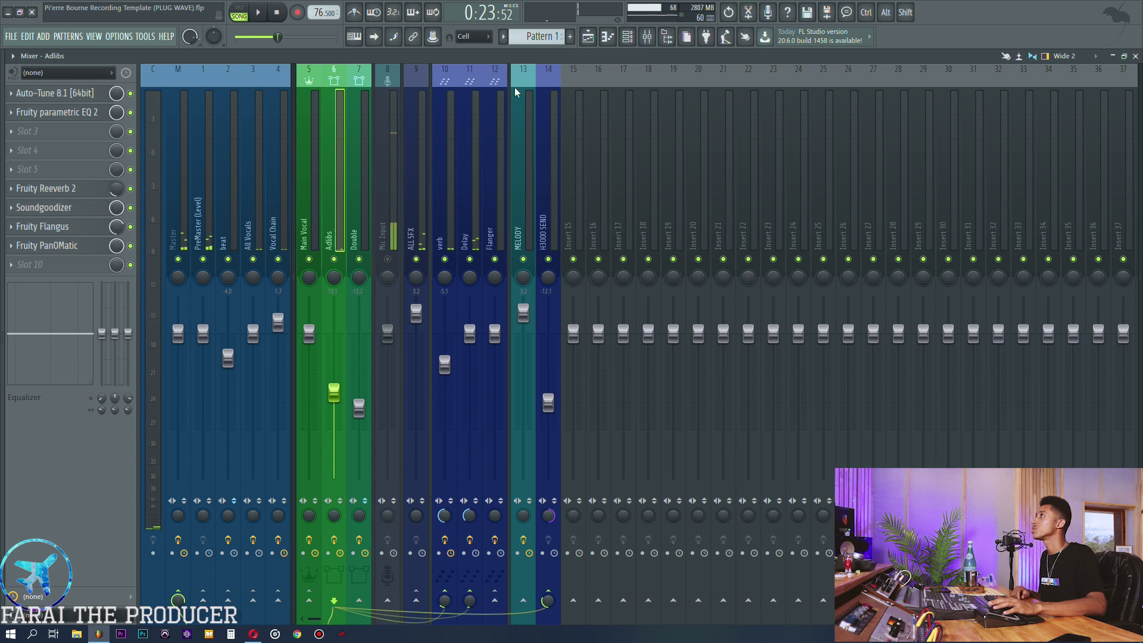
Step: Solo the Double track in the playlist
click(352, 190)
click(588, 37)
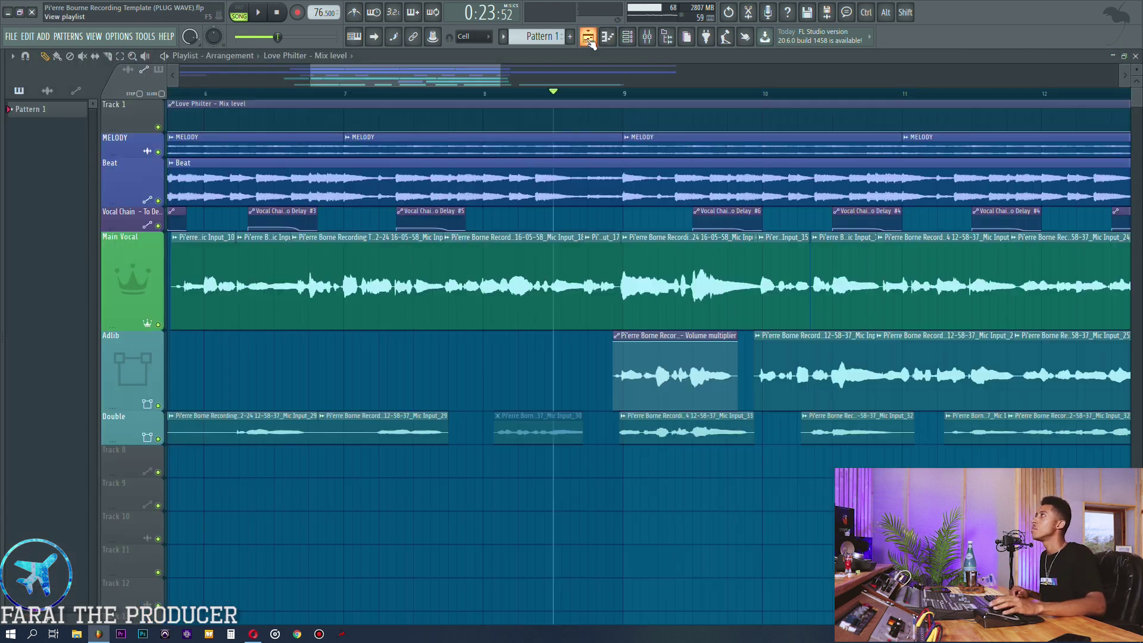
right_click(167, 446)
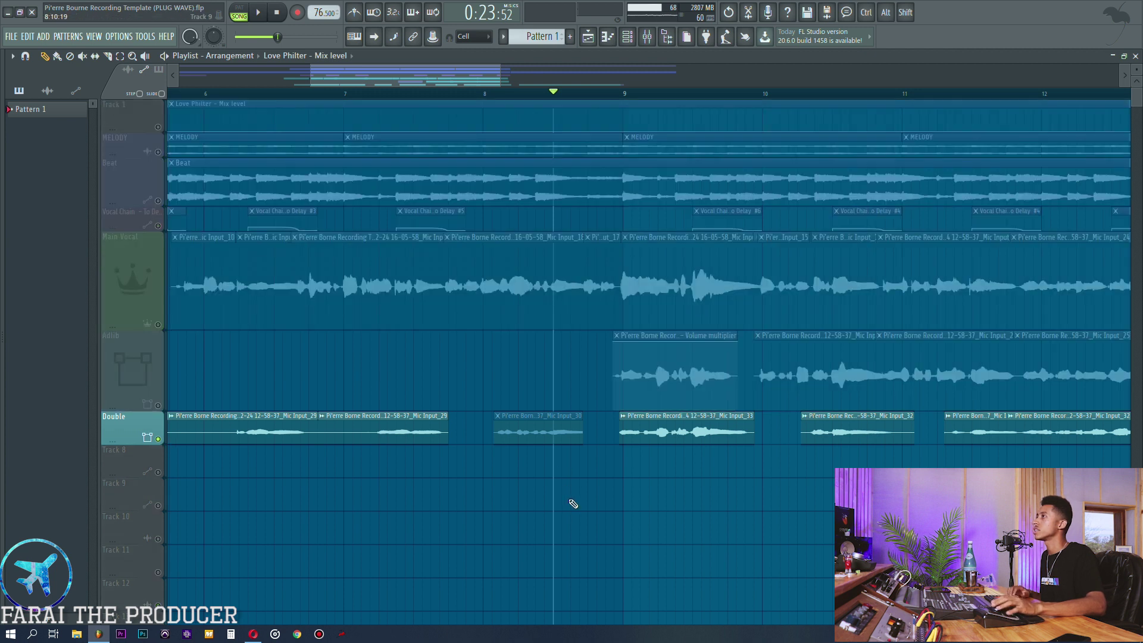
Step: Open the Fruity parametric EQ 2 on the Adlibs mixer track
click(647, 36)
click(340, 173)
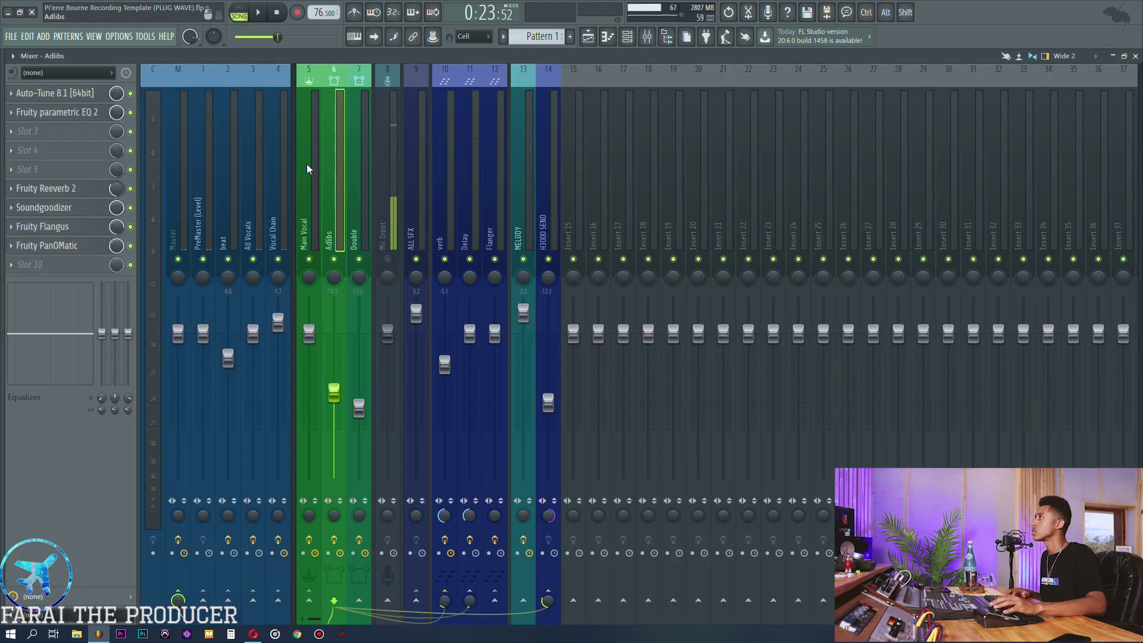
click(75, 115)
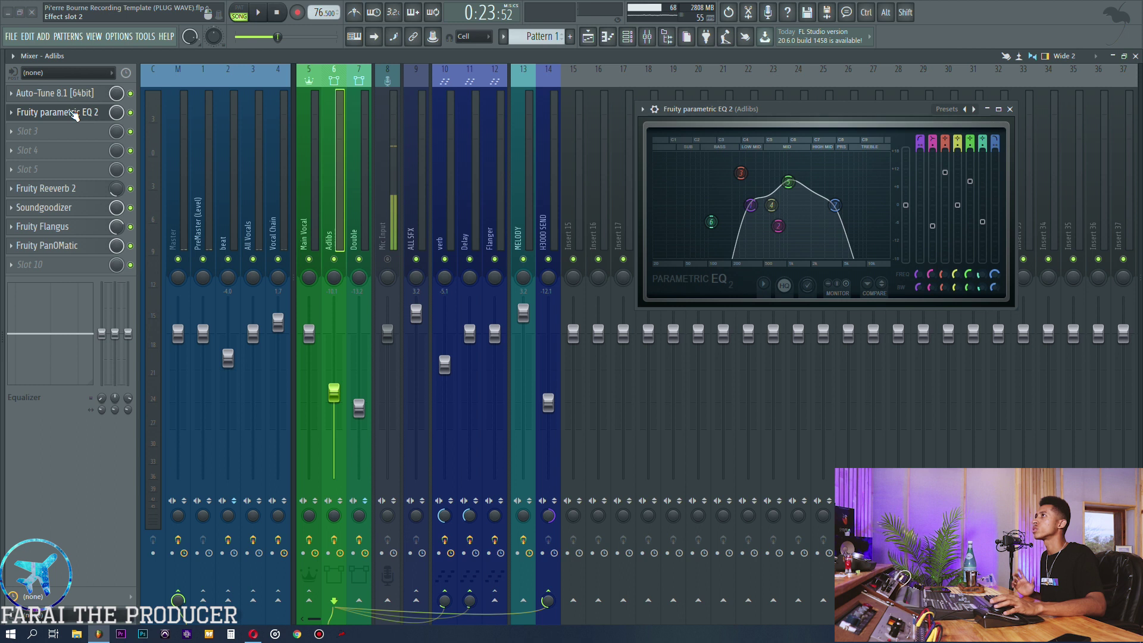
Step: Review the Adlibs track's remaining effects: Fruity Reeverb 2, Soundgoodizer, Fruity Flangus and Fruity PanOMatic
click(74, 114)
click(71, 190)
click(71, 190)
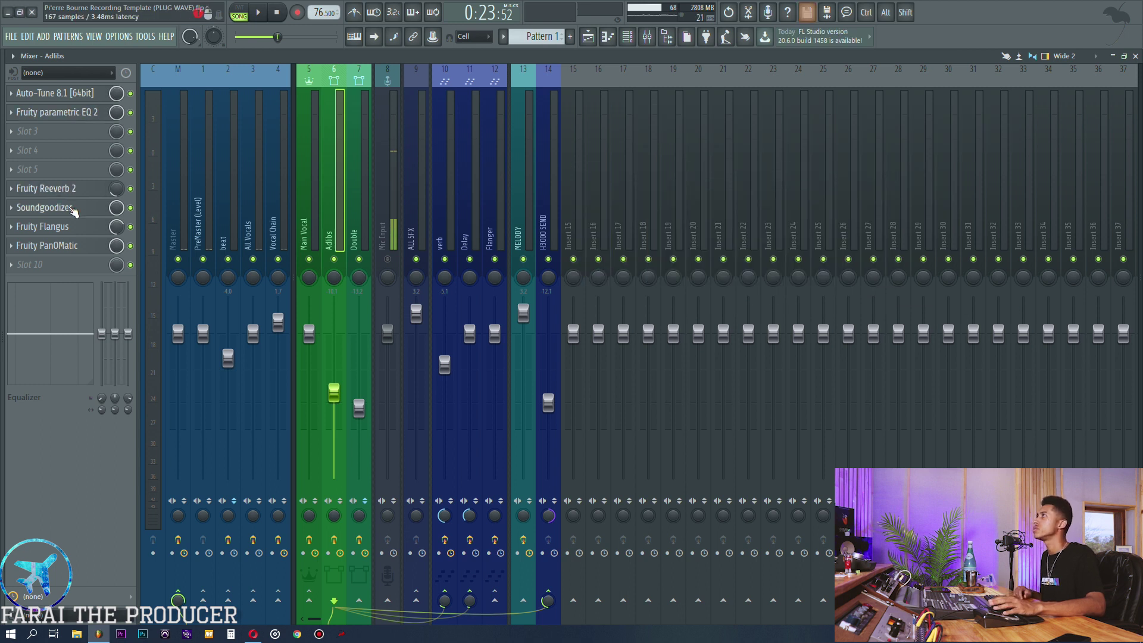
click(72, 208)
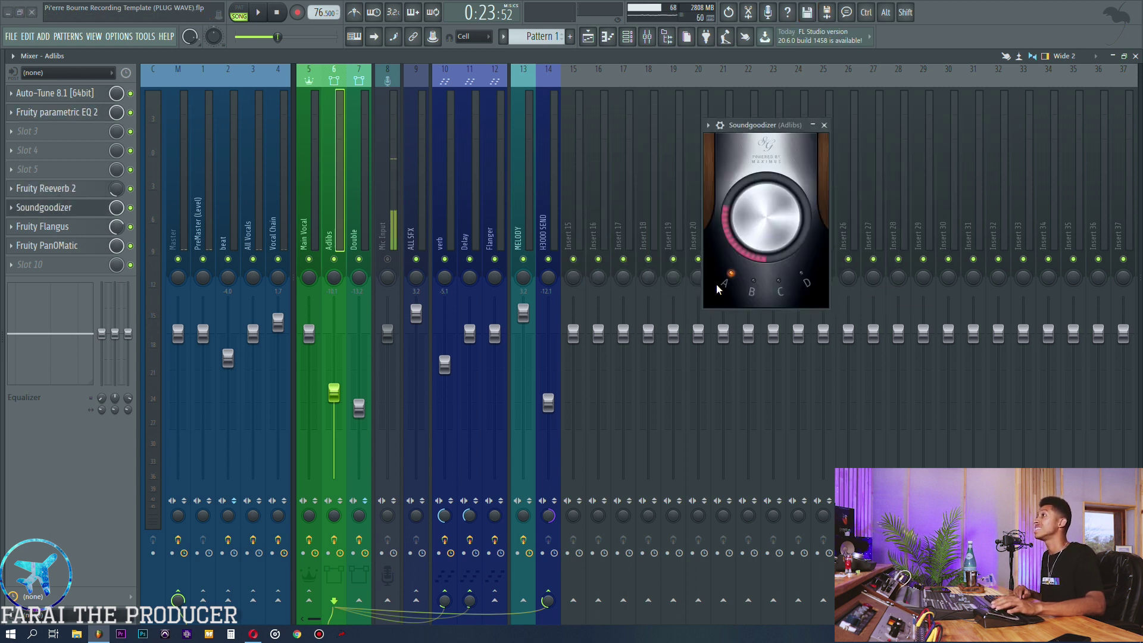
click(51, 224)
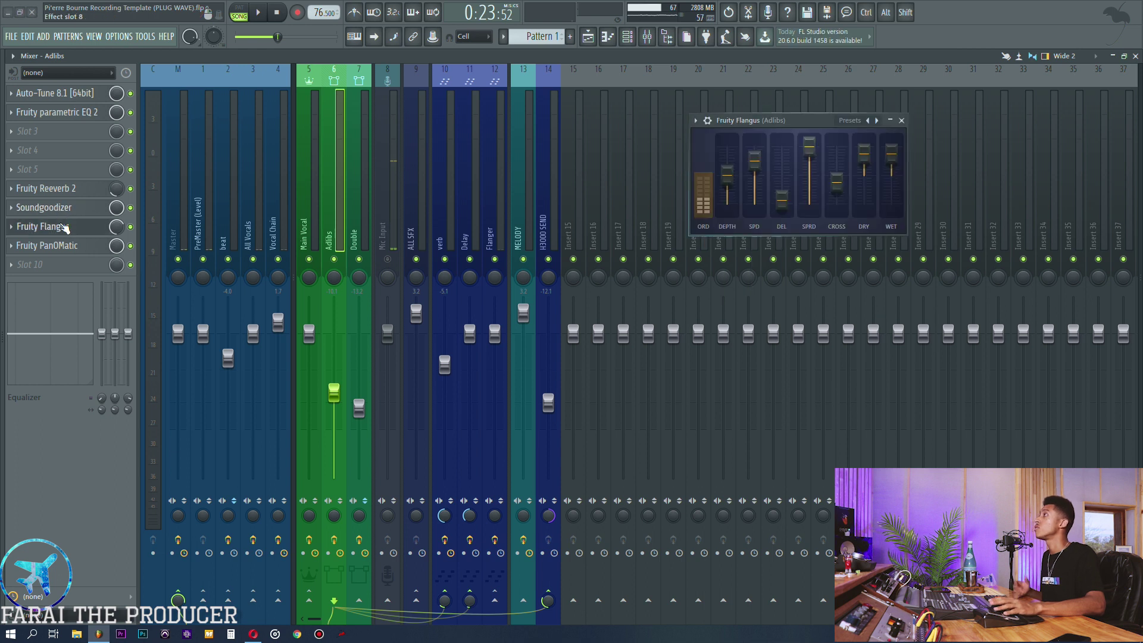
click(51, 224)
click(68, 256)
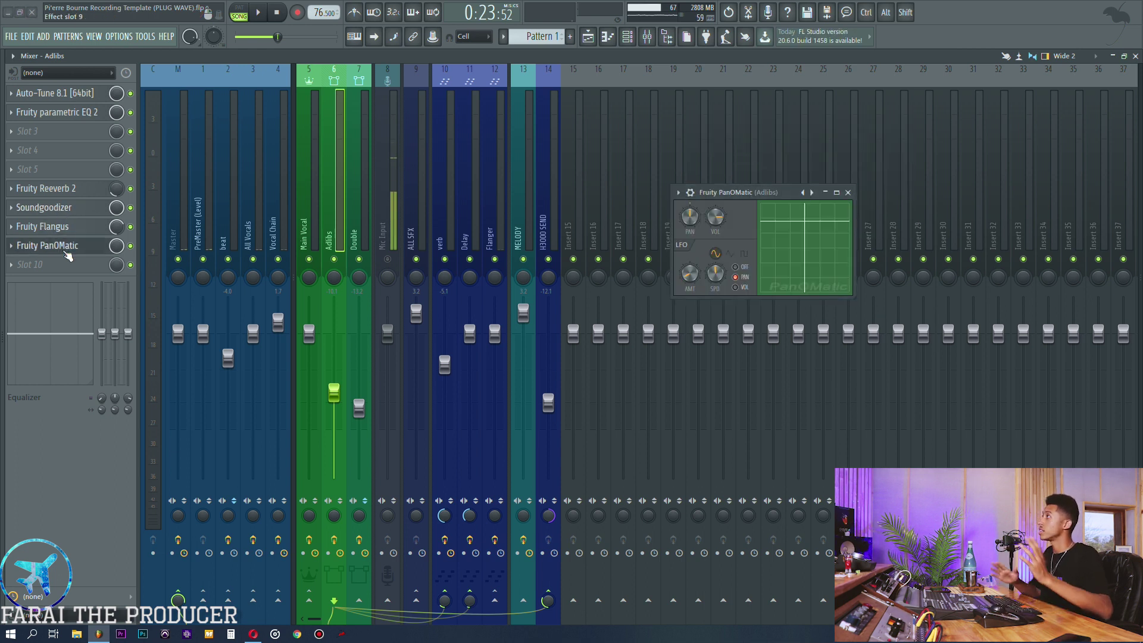
click(65, 252)
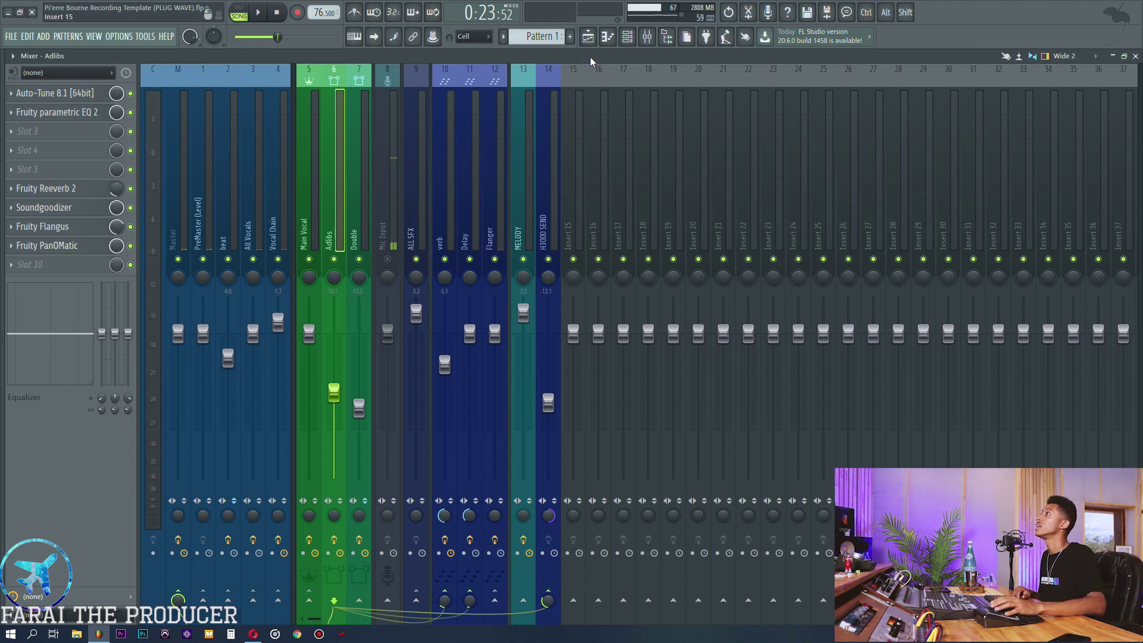
Step: Play the soloed Double track and select the Double channel in the mixer
click(591, 38)
key(space)
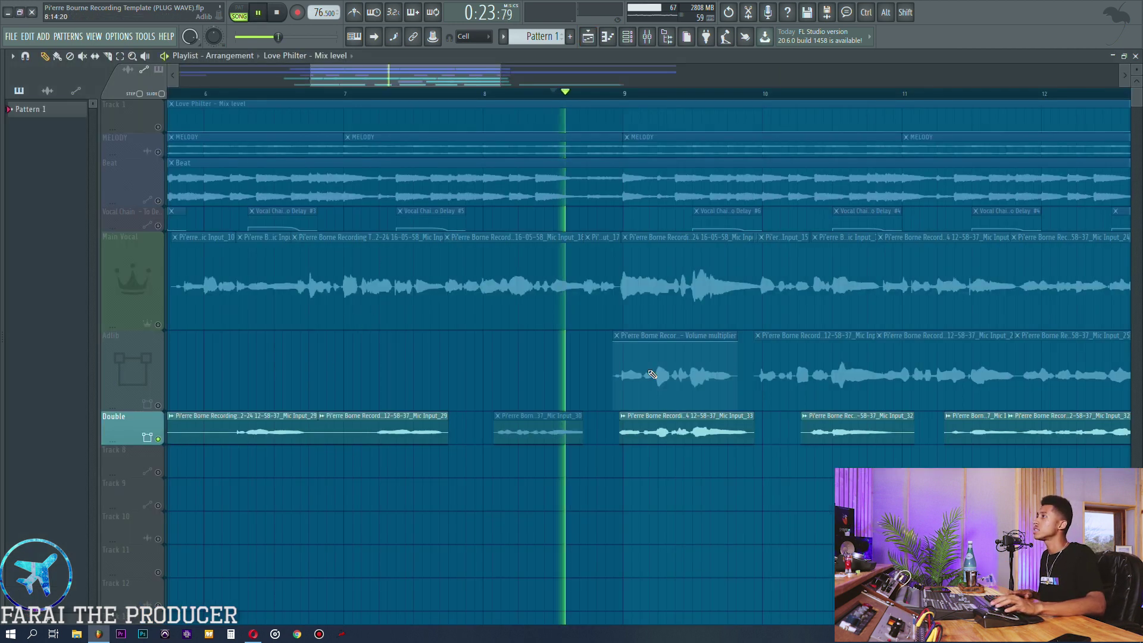
click(647, 37)
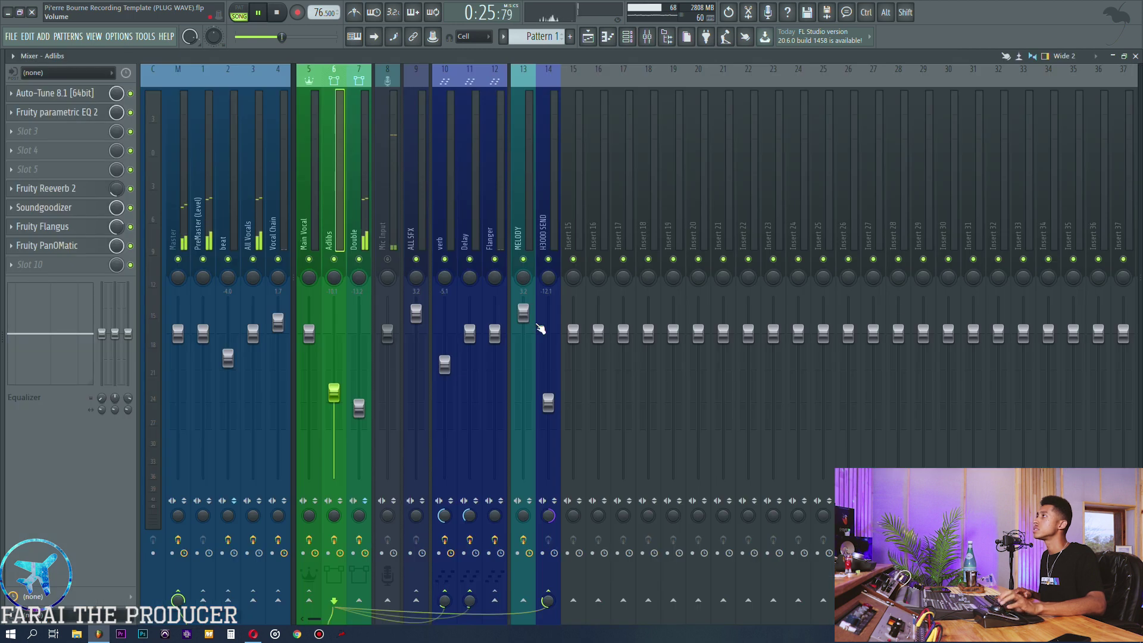
click(362, 203)
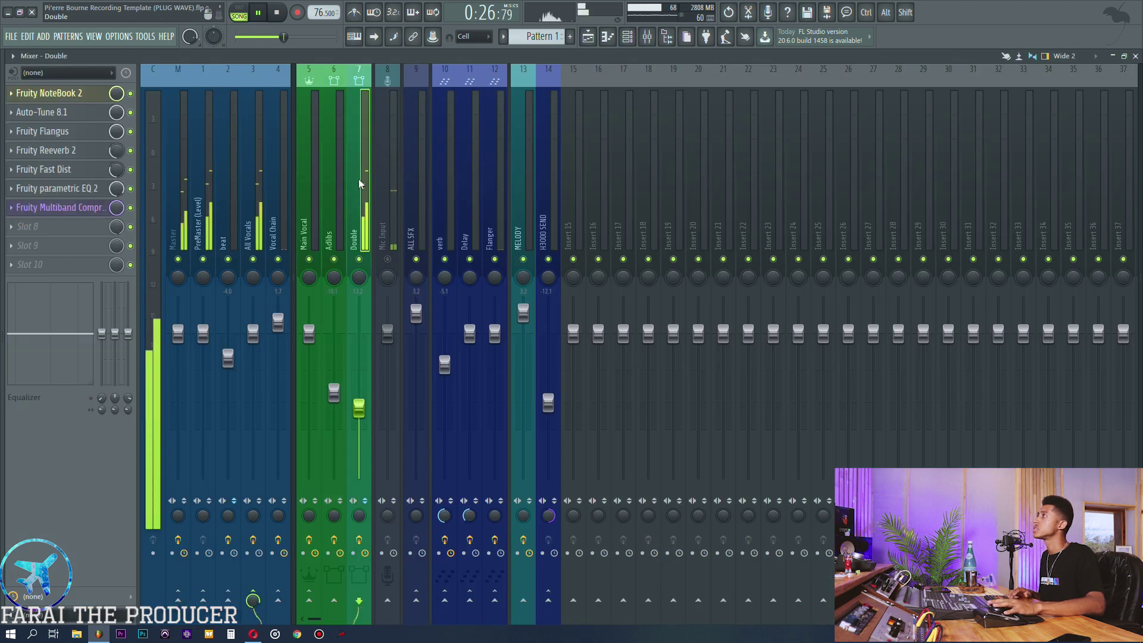
Step: Enable the Main Vocal alongside the soloed Double, try raising the Double fader during playback, and undo the level change
click(588, 37)
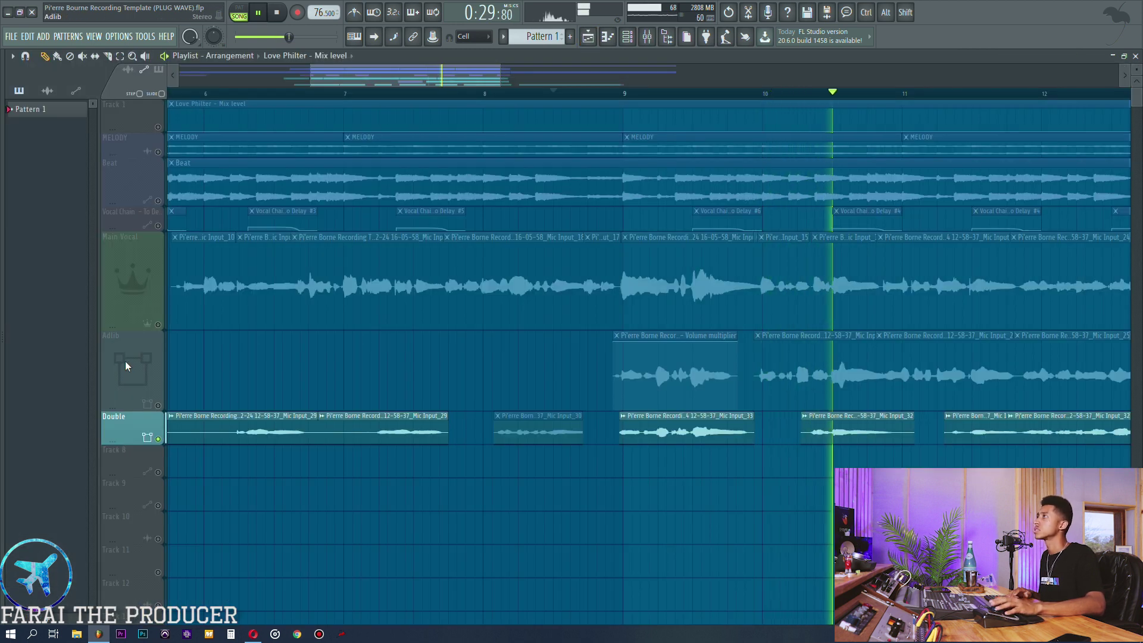
click(156, 321)
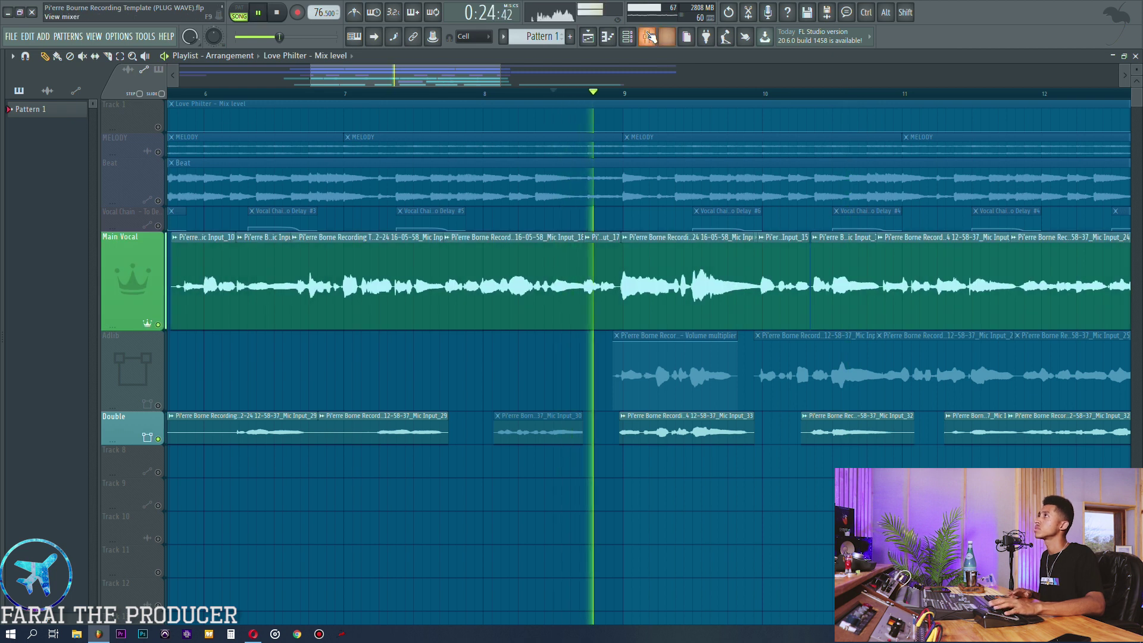
click(650, 38)
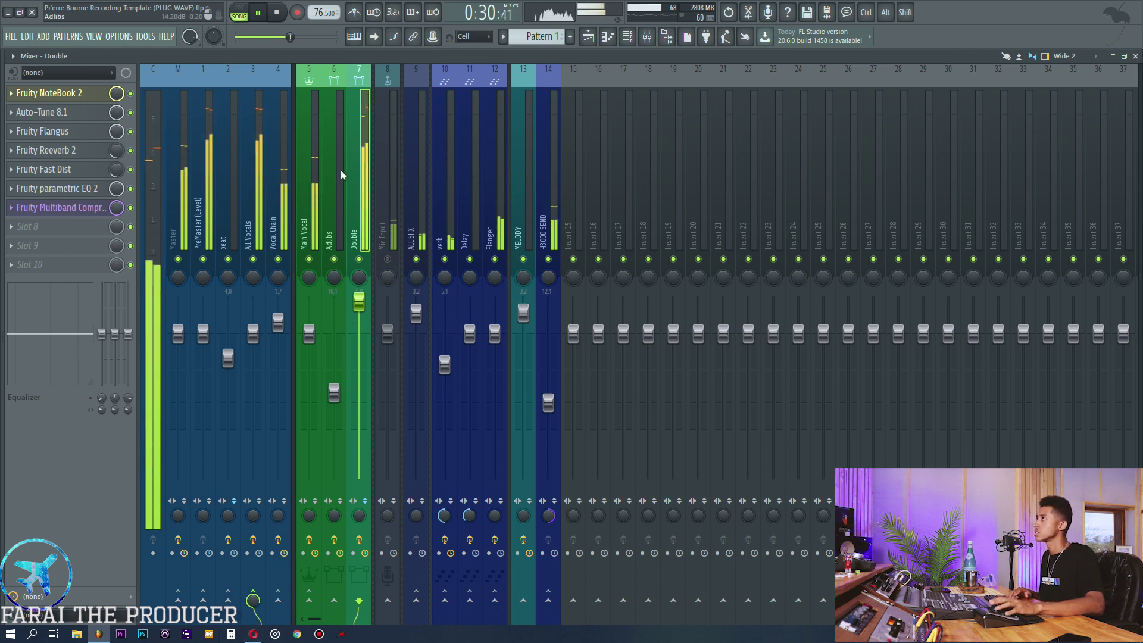
key(space)
key(ctrl+z)
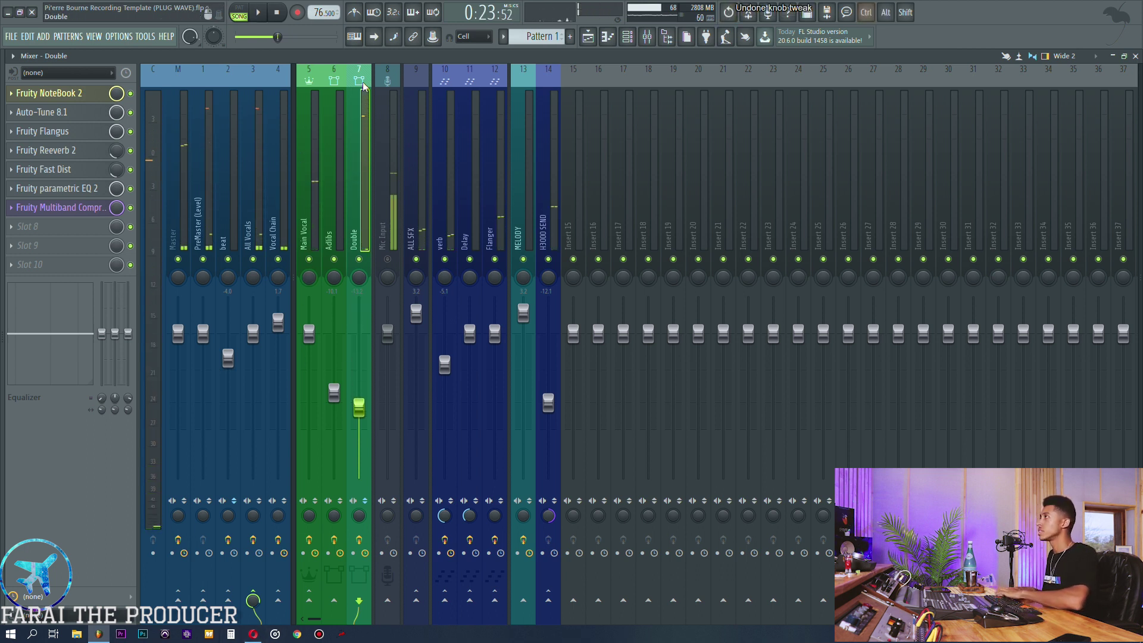
Step: Unsolo the Double track so every playlist track is active, and return to the mixer
click(587, 37)
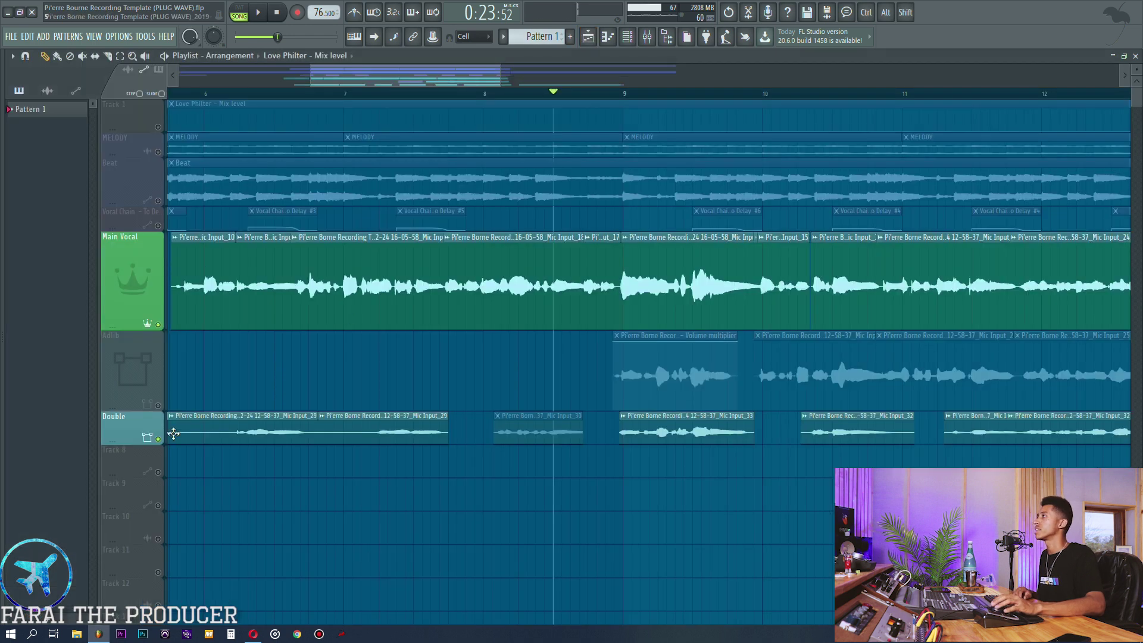
right_click(158, 438)
right_click(158, 438)
click(646, 37)
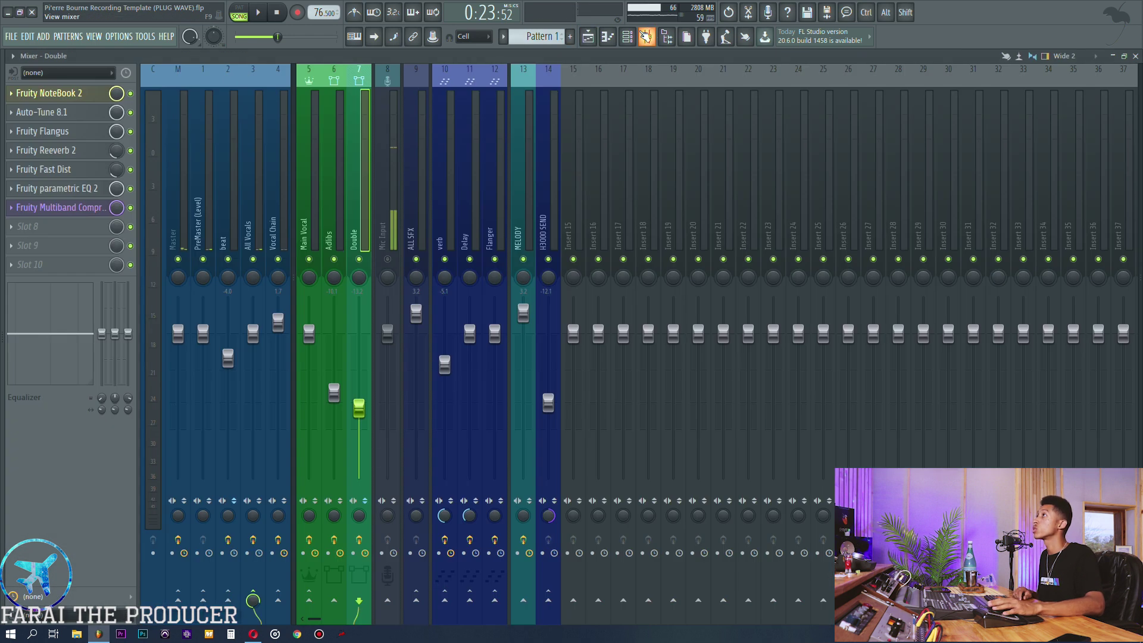
Step: Examine the Double track's Fruity parametric EQ 2, Auto-Tune 8.1, Fruity Flangus, Fruity Reeverb 2 and Fruity Fast Dist settings
click(87, 188)
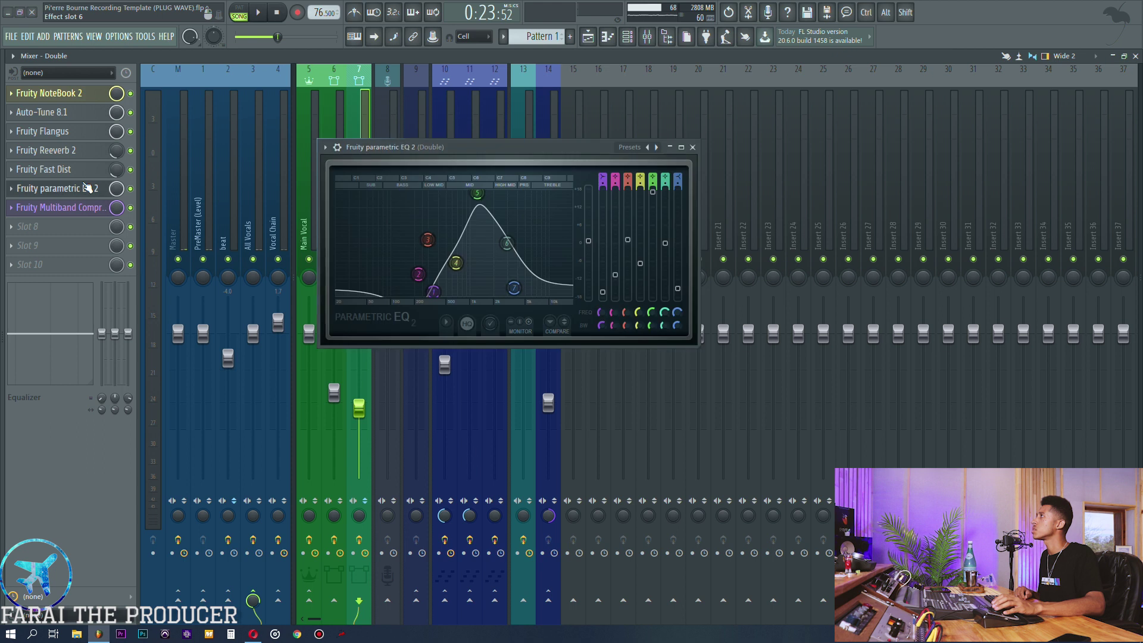
click(88, 188)
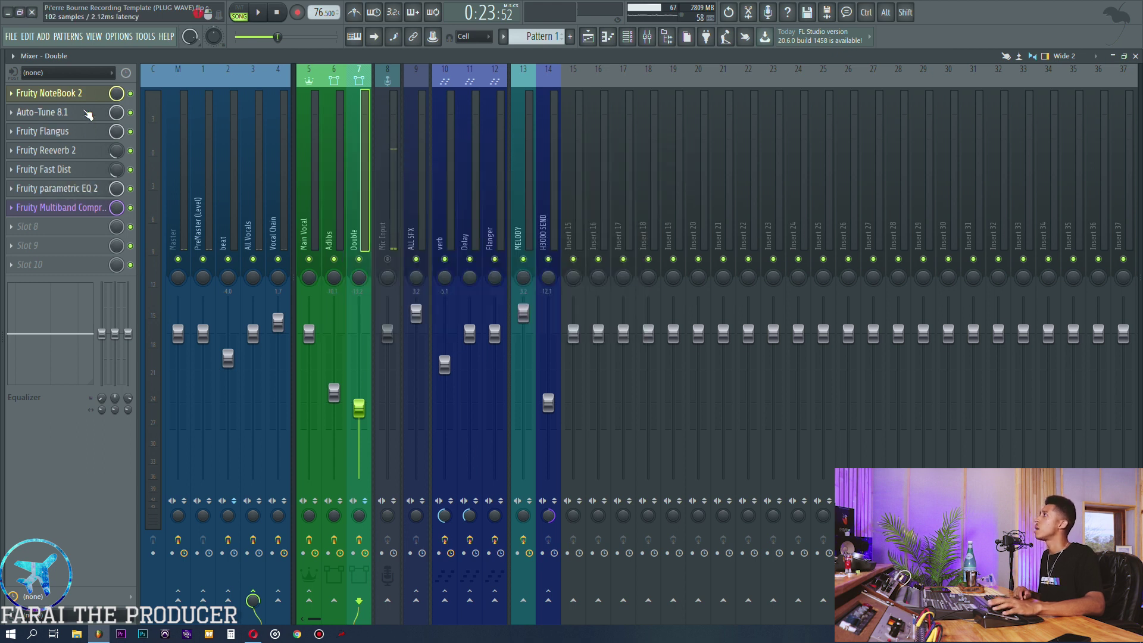
click(88, 113)
click(88, 113)
click(85, 132)
click(85, 135)
click(83, 150)
click(82, 153)
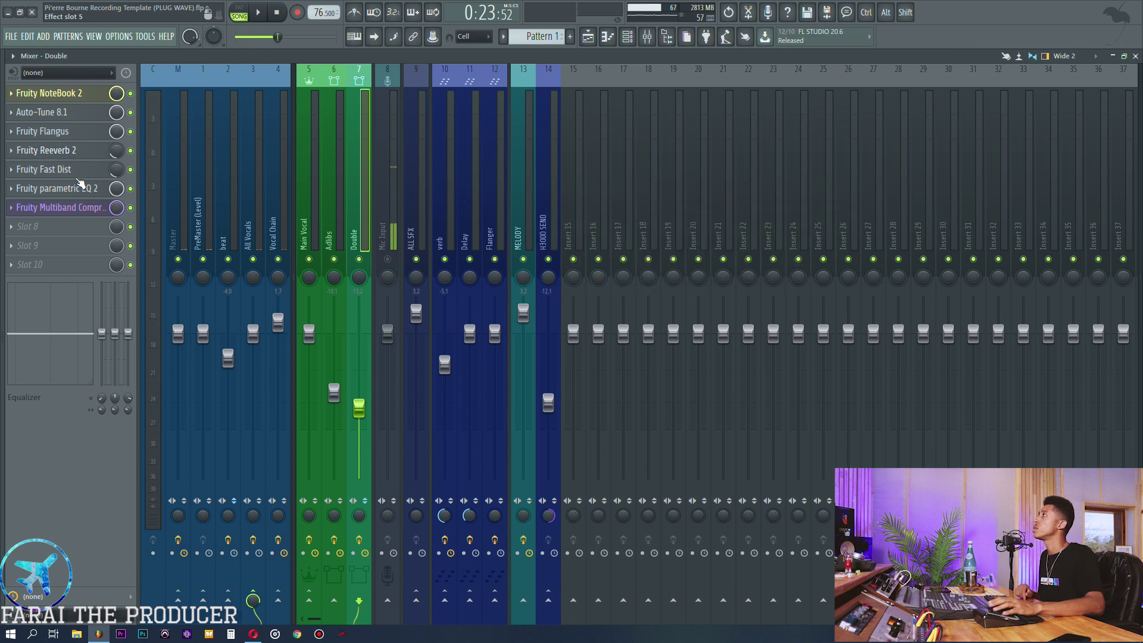
click(79, 172)
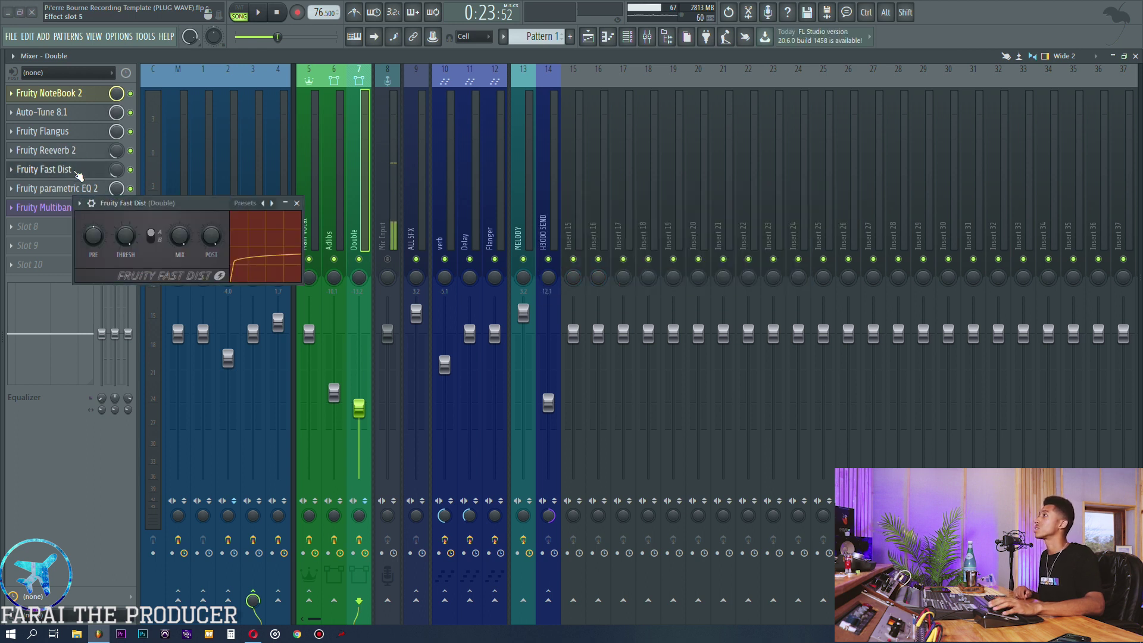
click(79, 173)
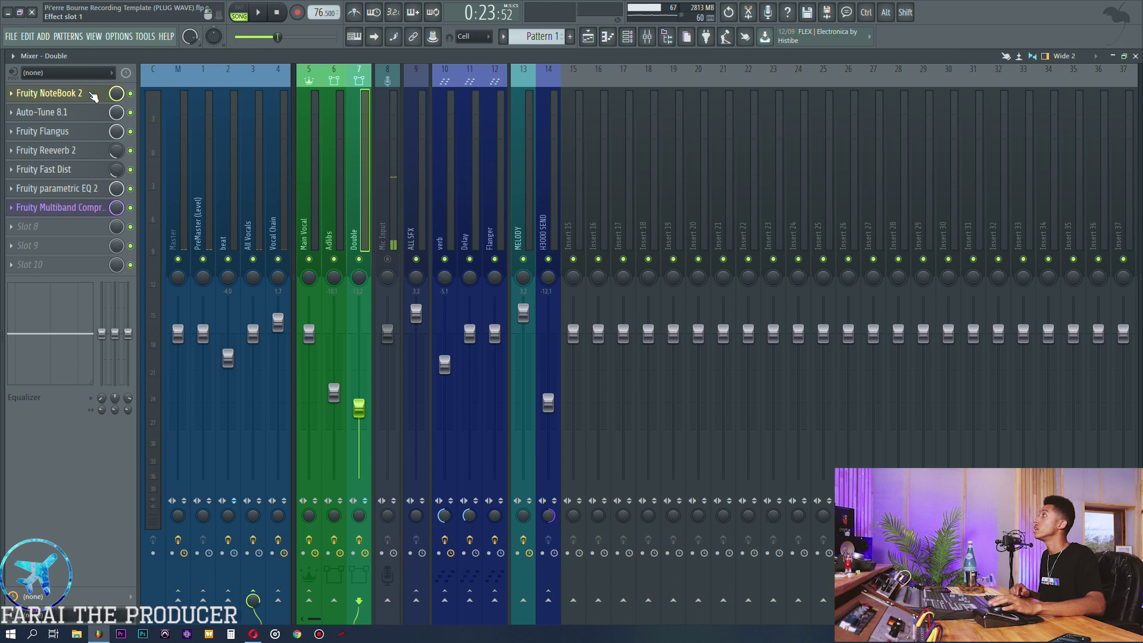
Step: Check the Mic Input track, the SP2016 Reverb on the verb track and the Vocal Chain's send to verb
click(391, 154)
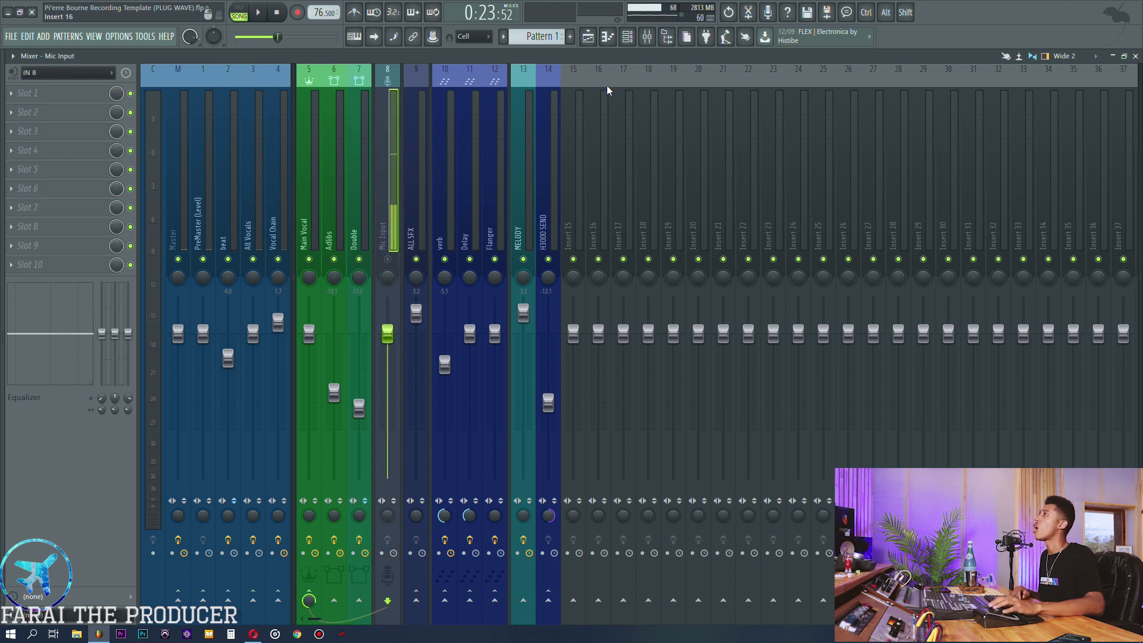
click(456, 158)
click(70, 96)
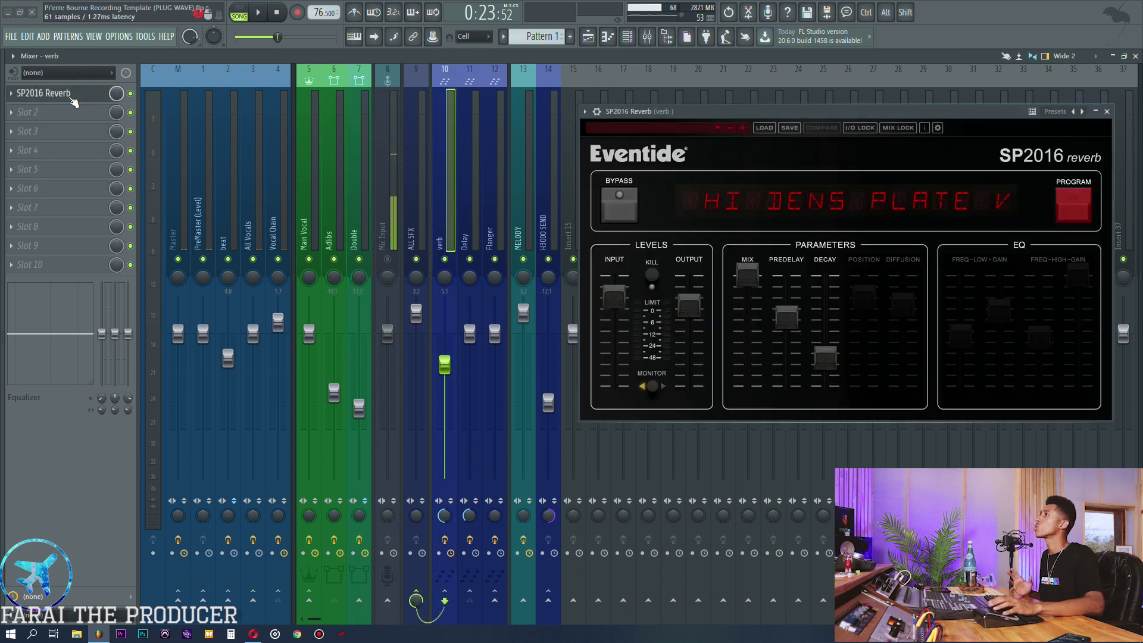
click(74, 96)
click(283, 194)
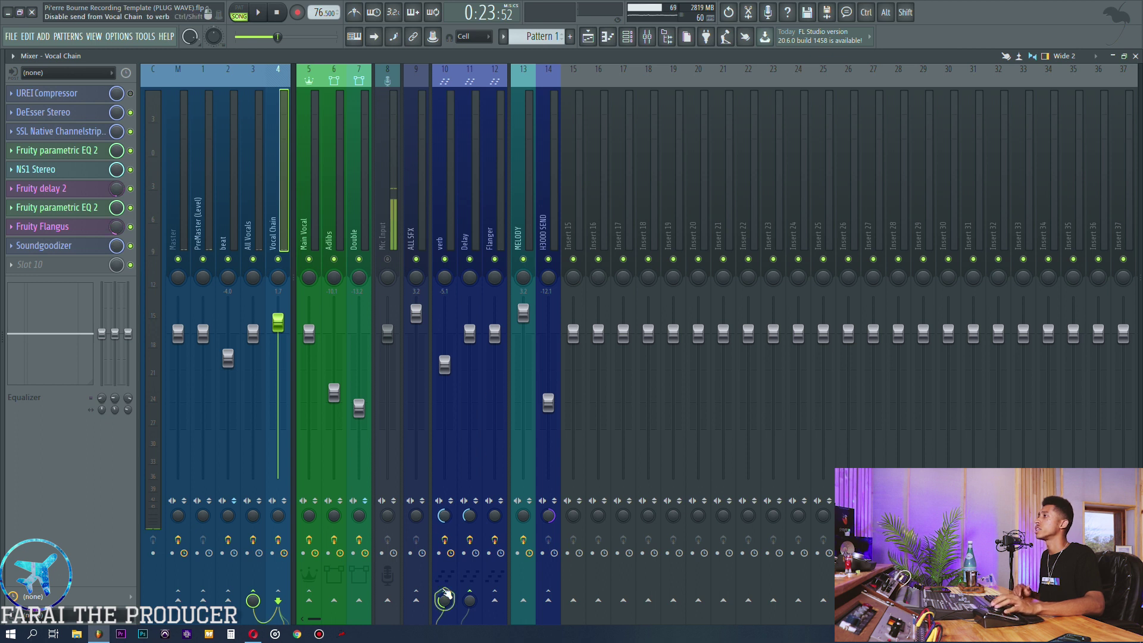
click(451, 199)
Step: Examine the Delay track's Fruity Flangus, Fruity Fast Dist and Fruity delay 2 plugins
click(465, 203)
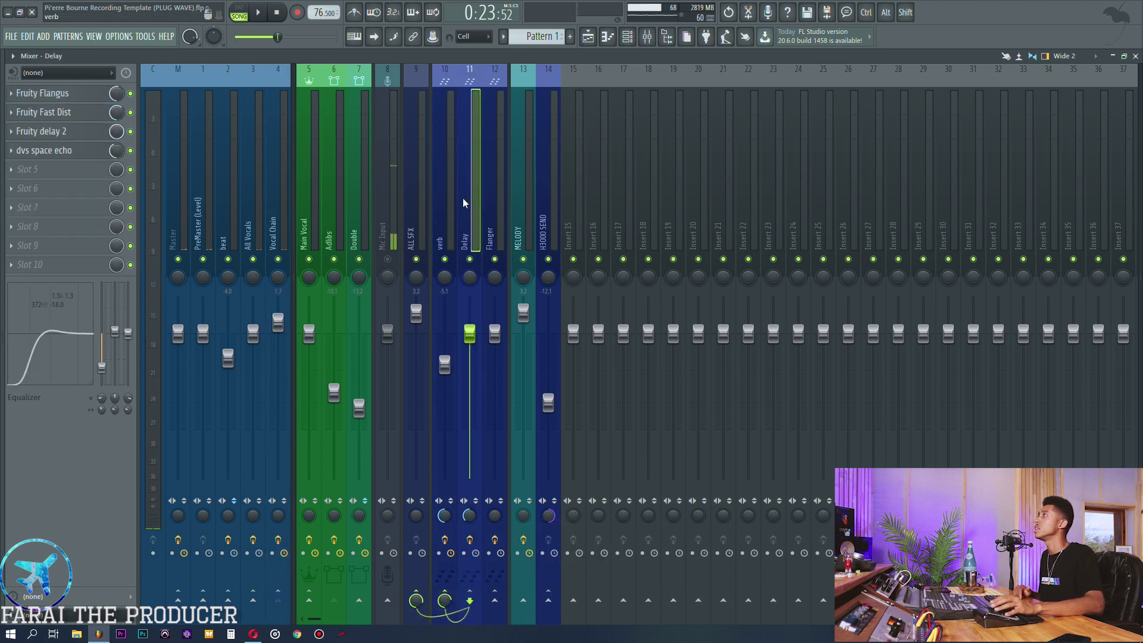
click(70, 95)
click(70, 95)
click(73, 112)
click(73, 112)
click(75, 130)
click(78, 132)
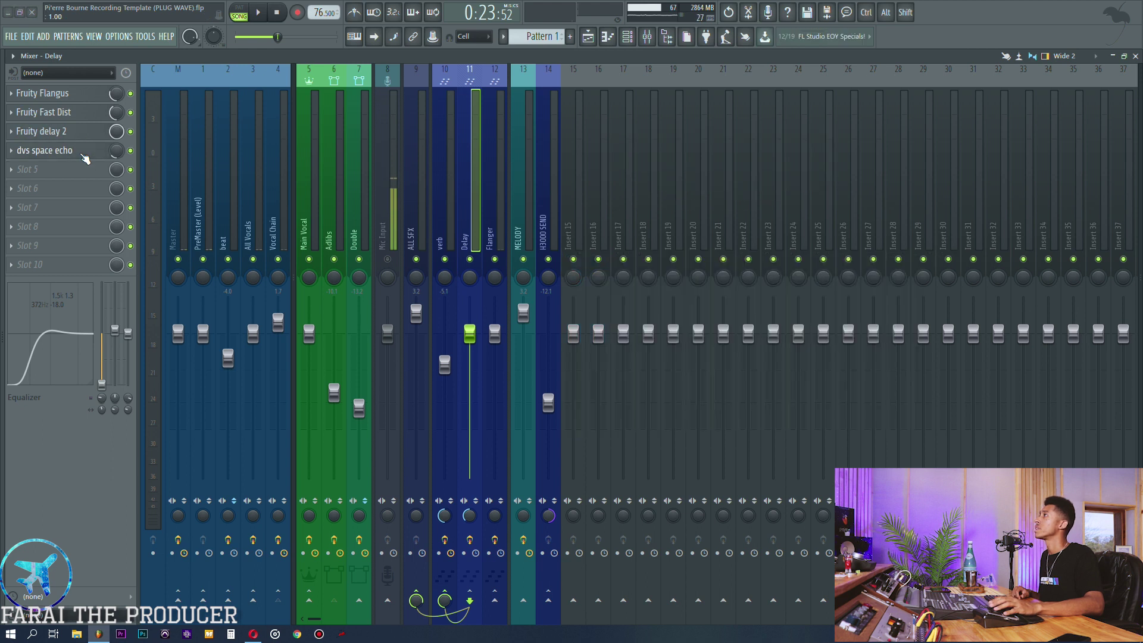
Step: View the Fruity Flangus settings on the Flanger mixer track
click(499, 169)
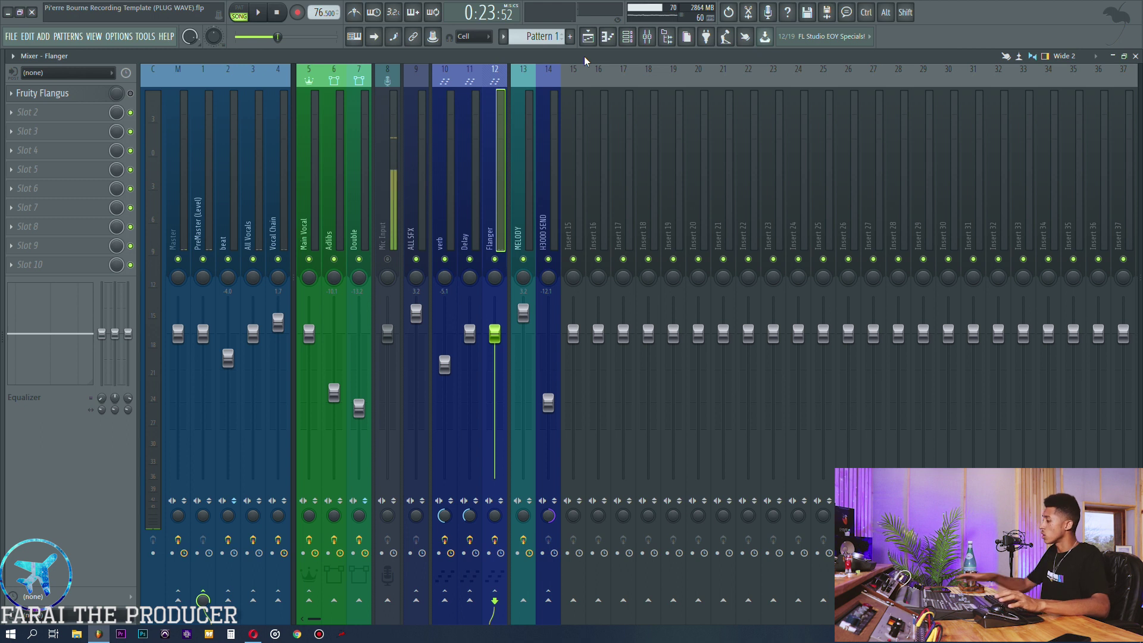
click(89, 95)
click(88, 94)
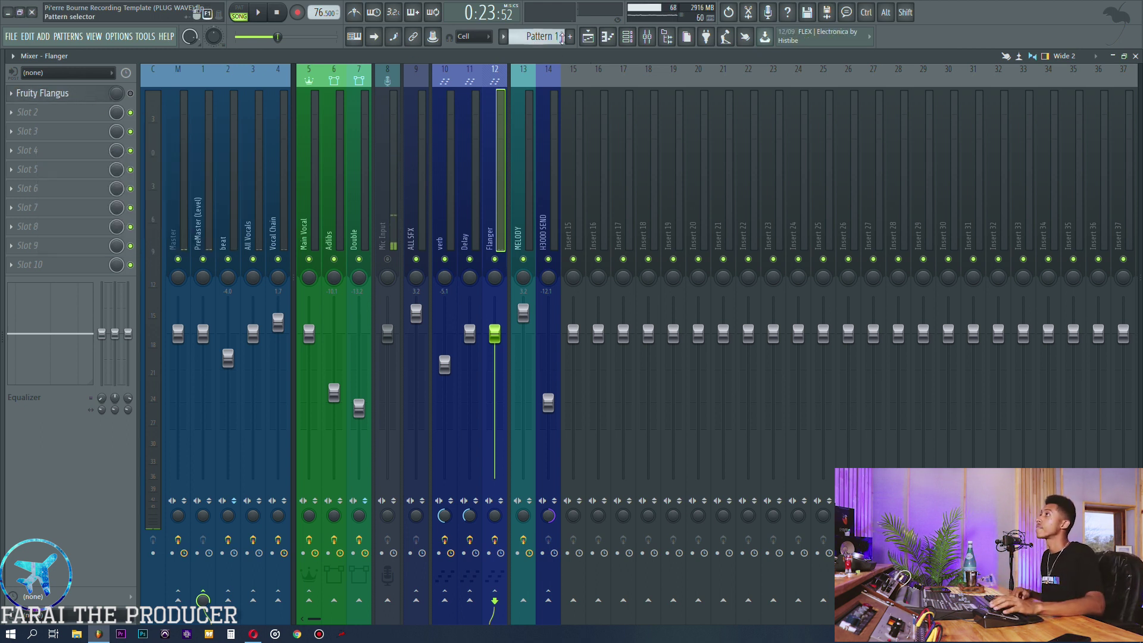
Step: Solo the Main Vocal track and play it from just before bar 7
click(588, 36)
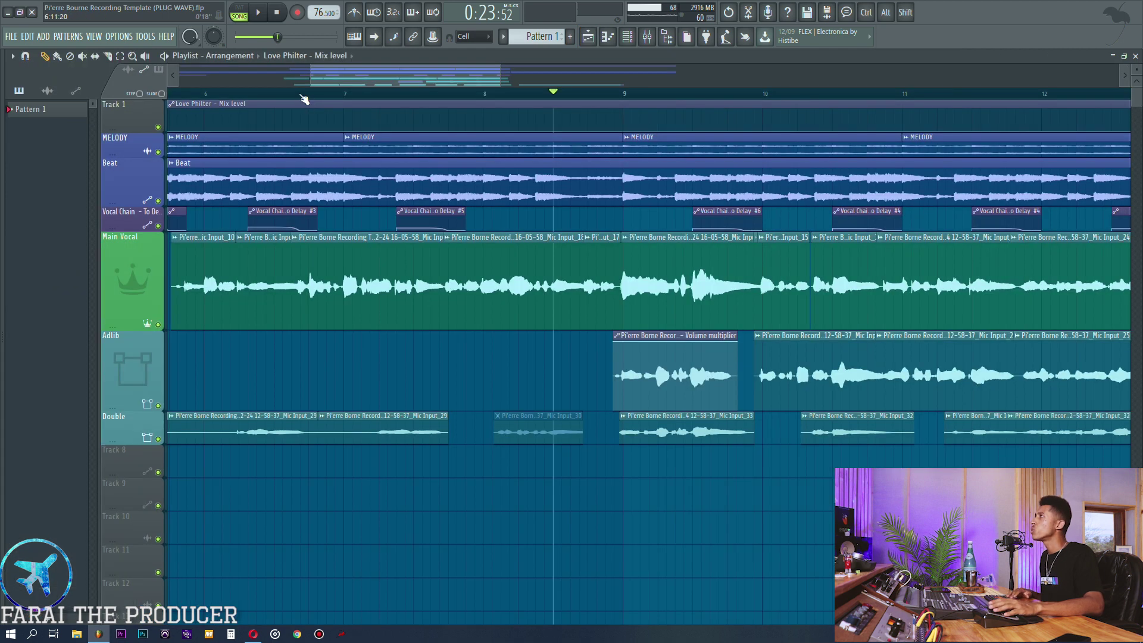
click(335, 93)
key(space)
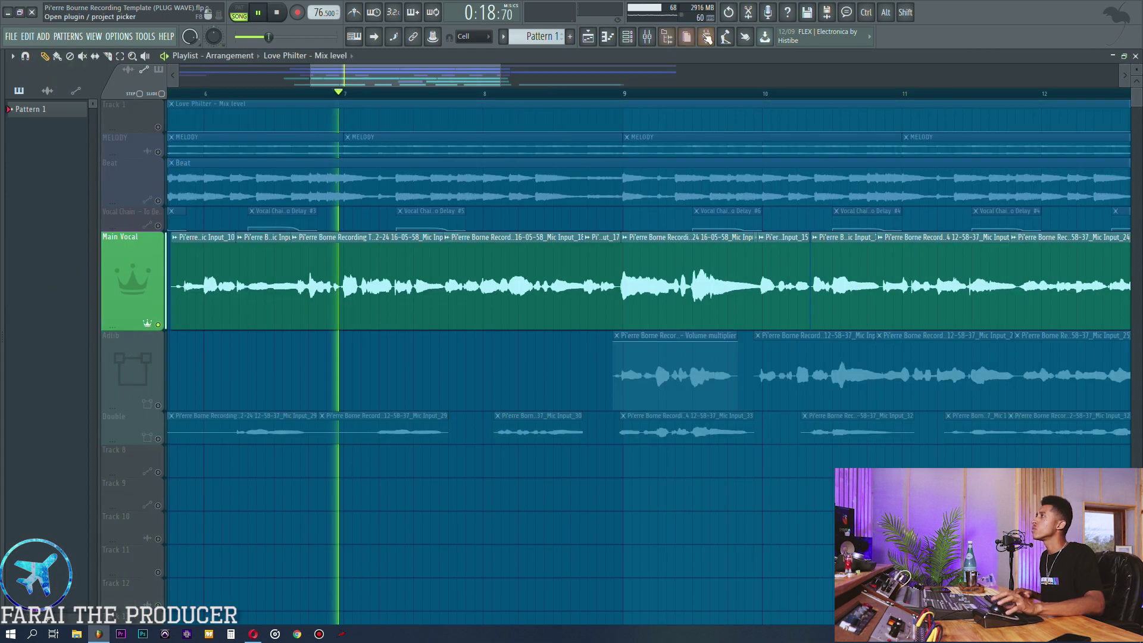
Step: Try raising the H3000 SEND fader above the Main Vocal fader during playback, stop playback and undo the level change
key(F9)
drag(548, 403, 548, 298)
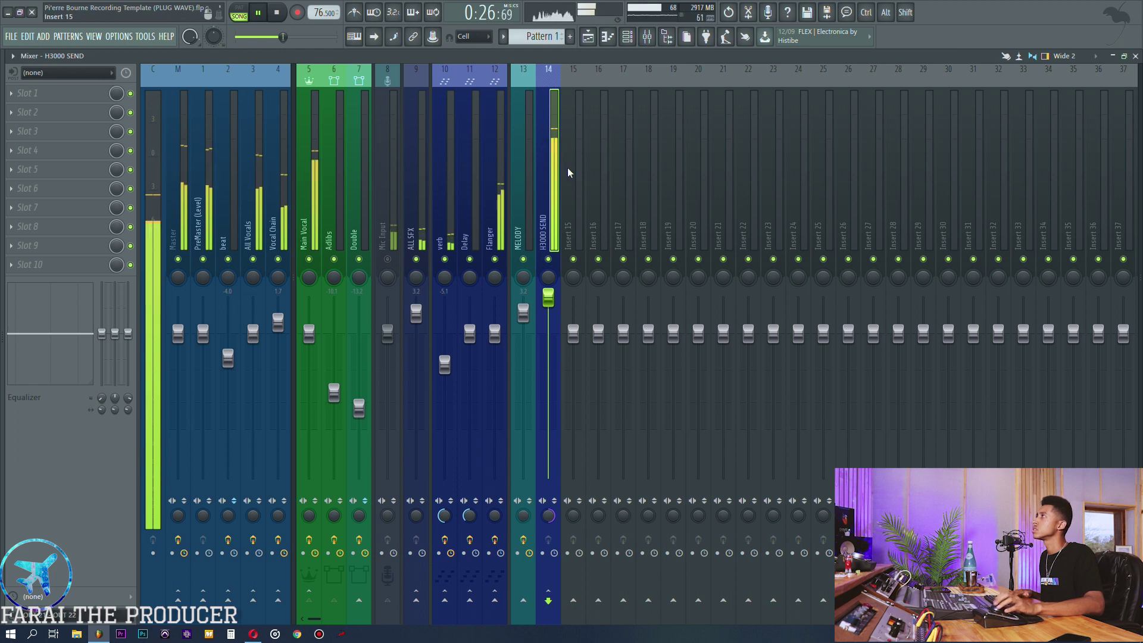
key(space)
key(ctrl+alt+z)
key(ctrl+alt+z)
key(ctrl+alt+z)
key(ctrl+alt+z)
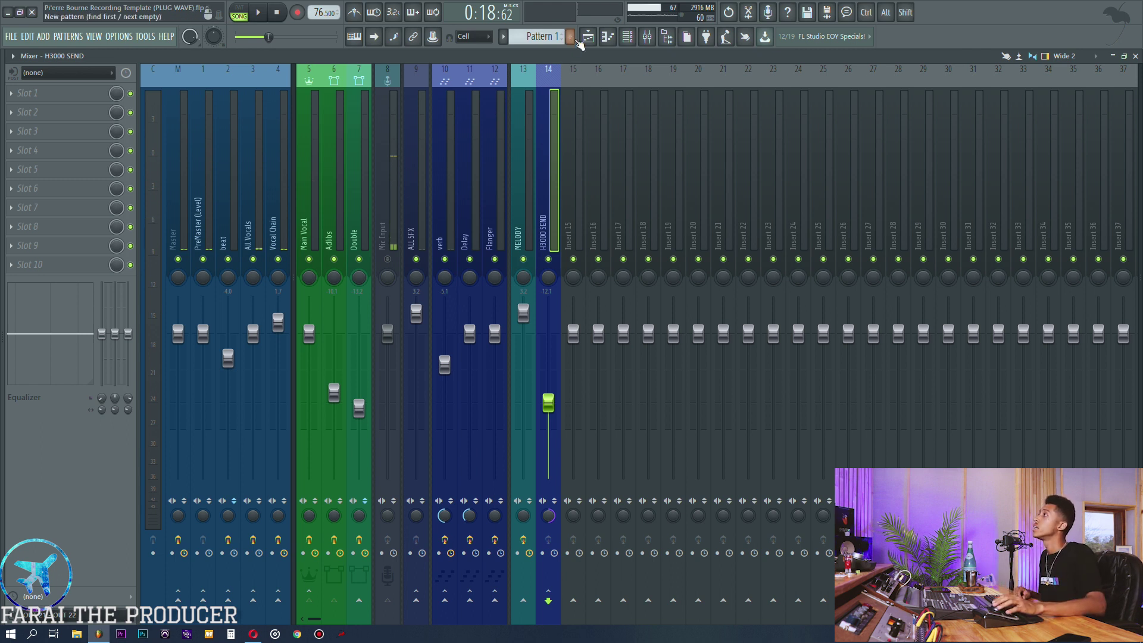
Step: Move the playhead to just before bar 5 and solo the Beat track in the playlist
click(588, 38)
scroll(481, 94, down, 5)
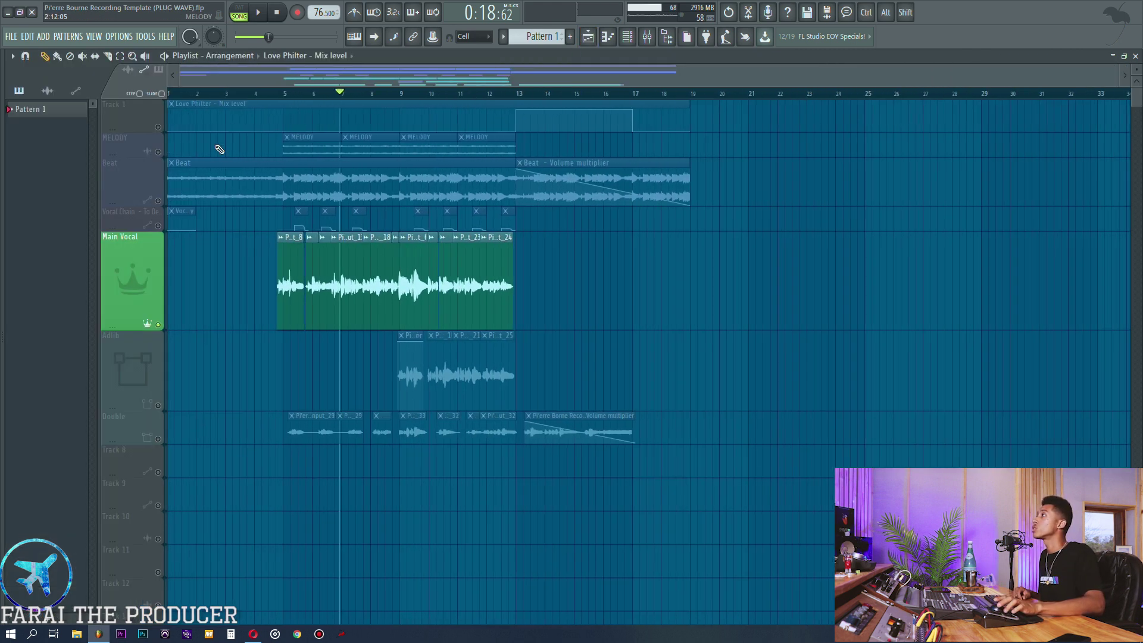
click(275, 95)
right_click(159, 202)
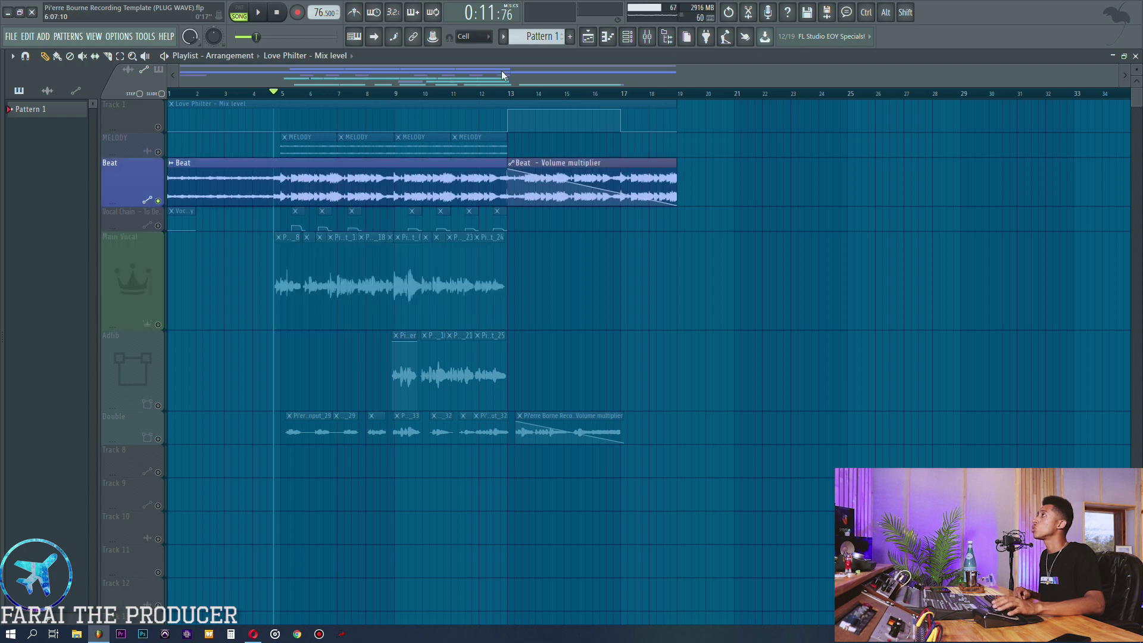
Step: Enable the MELODY track alongside the soloed Beat and open the mixer
scroll(294, 94, up, 5)
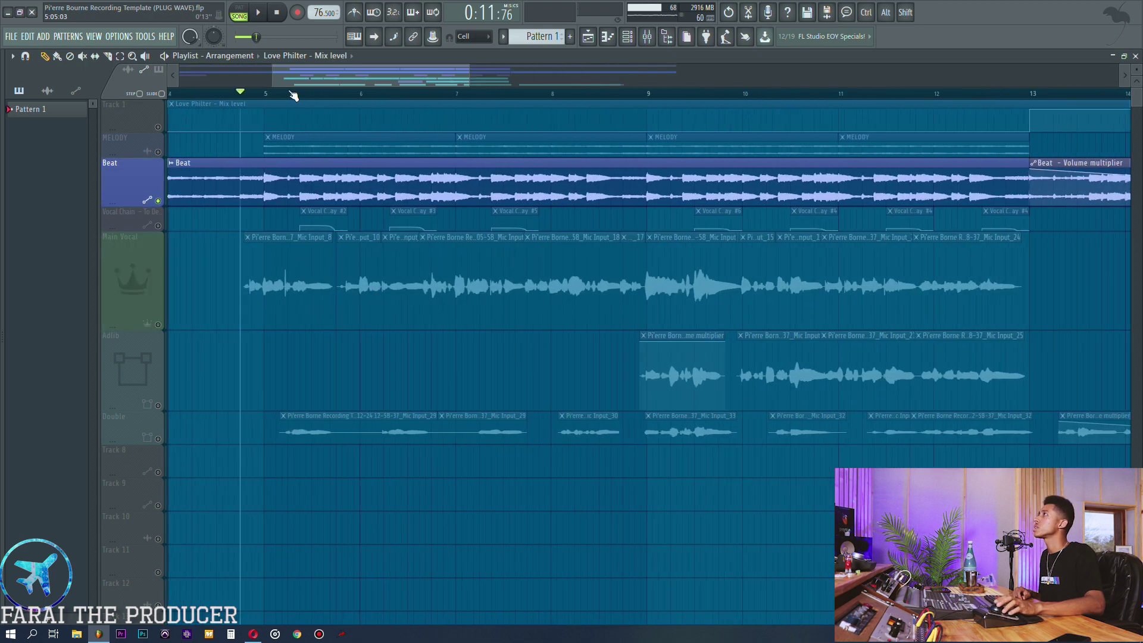
drag(317, 78, 316, 76)
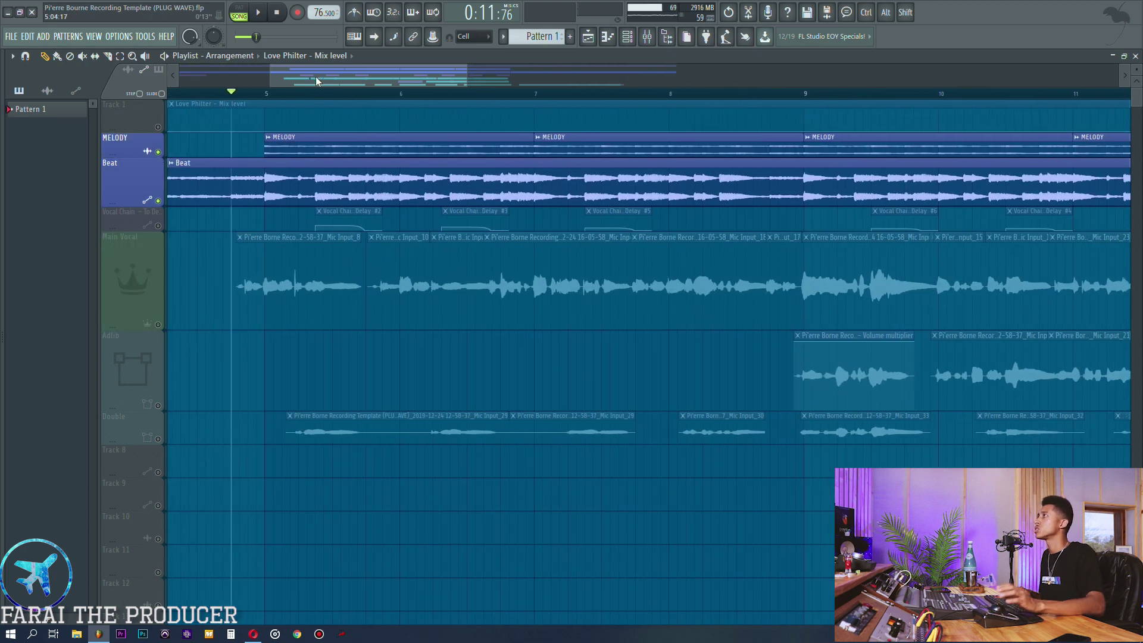
click(655, 39)
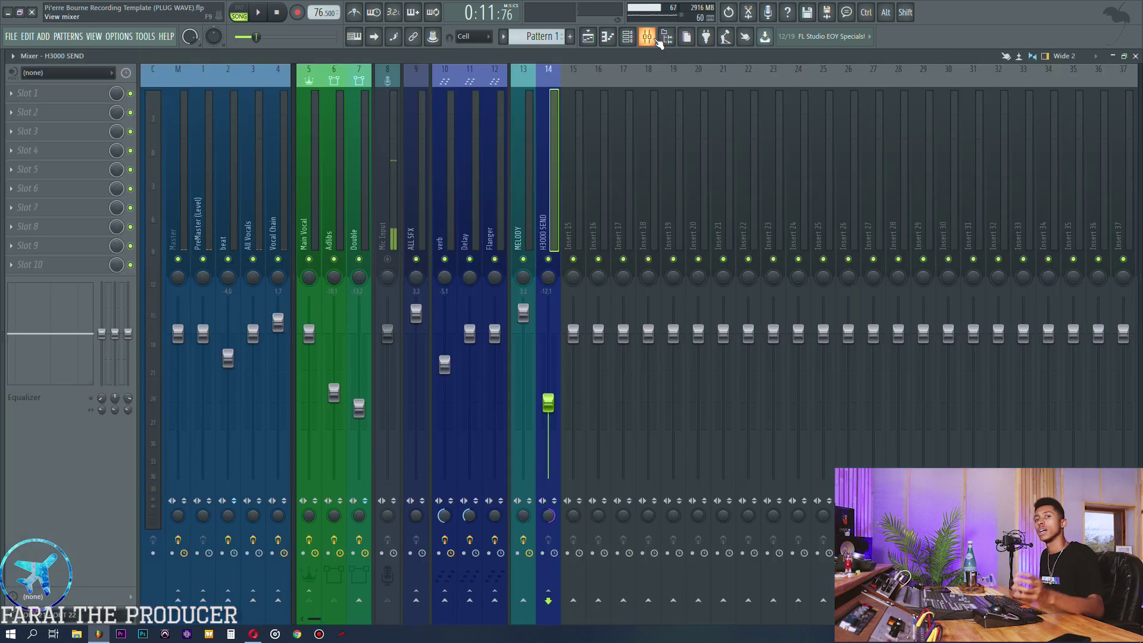
Step: Select the beat mixer track and open its SSL Native Channelstrip
click(245, 182)
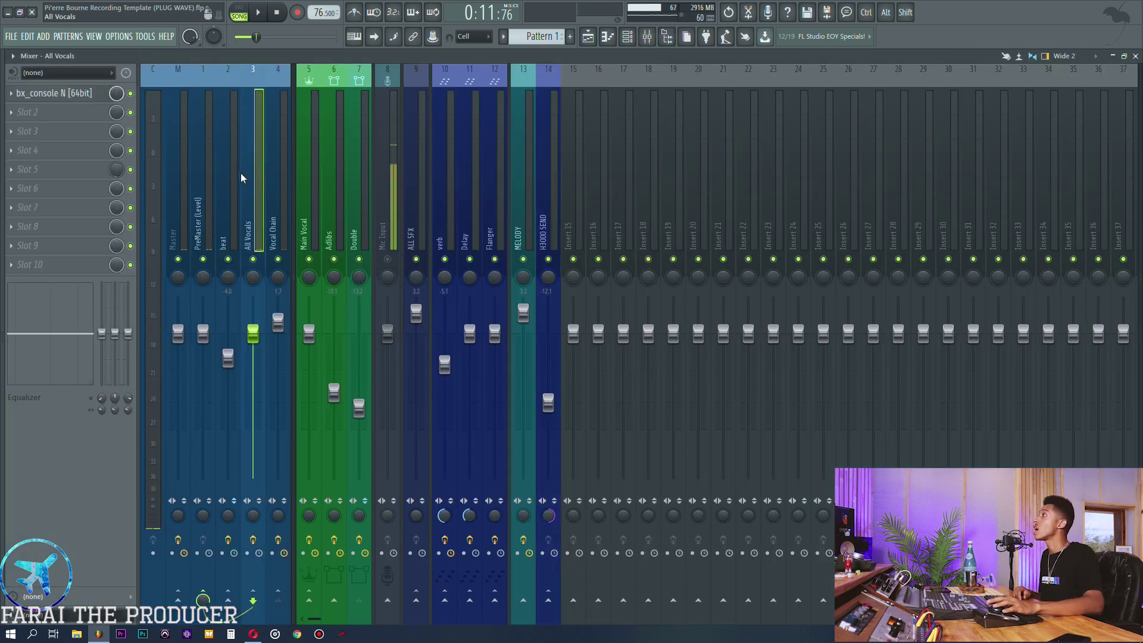
click(240, 171)
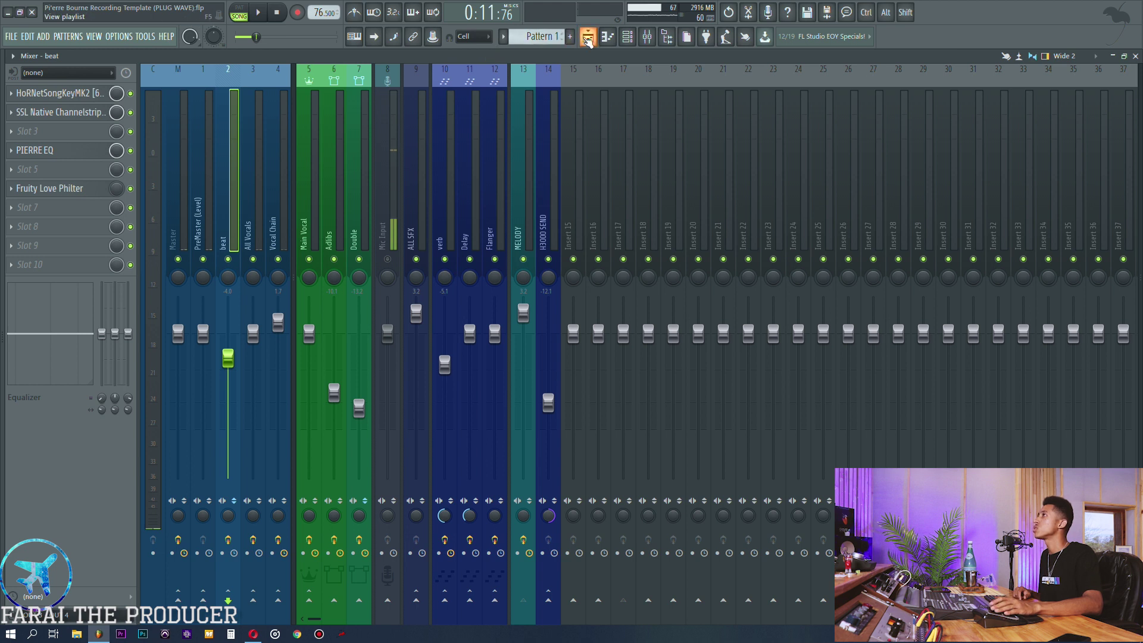
click(90, 112)
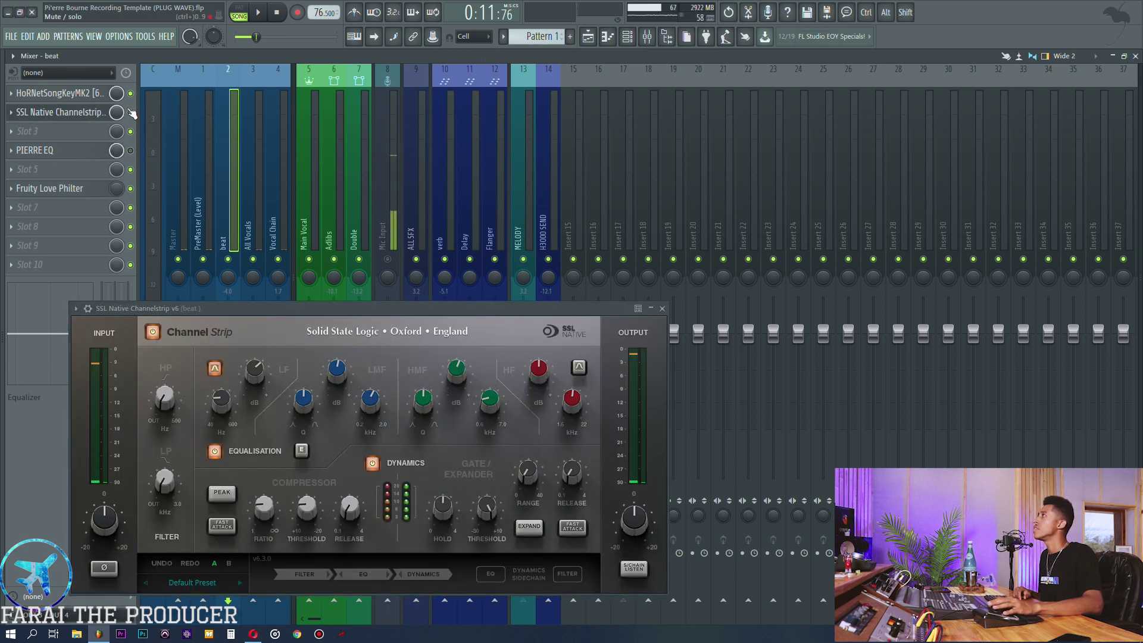
Step: Play the Beat with the MELODY track muted and its channel strip and PIERRE EQ bypassed, moving the Channelstrip window aside
key(space)
click(588, 36)
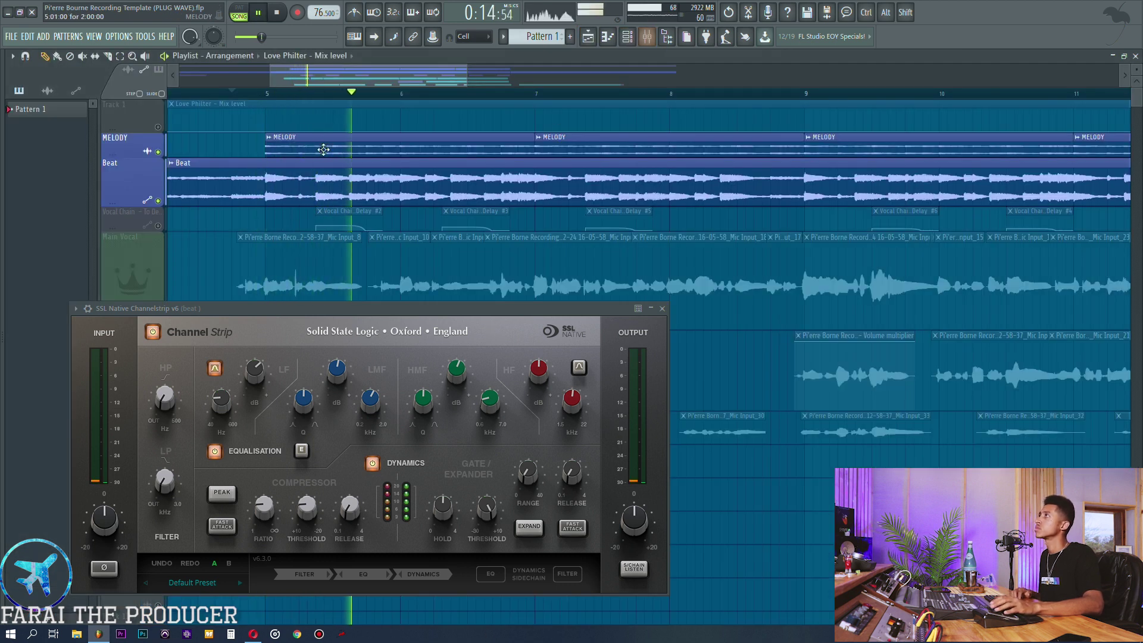
click(159, 152)
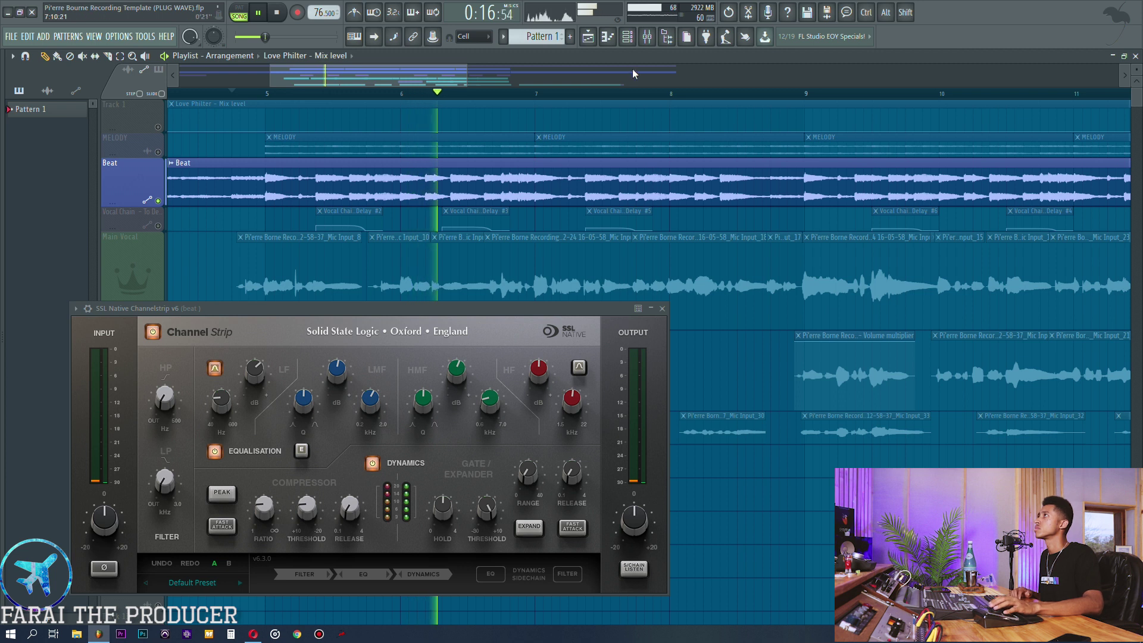
click(647, 36)
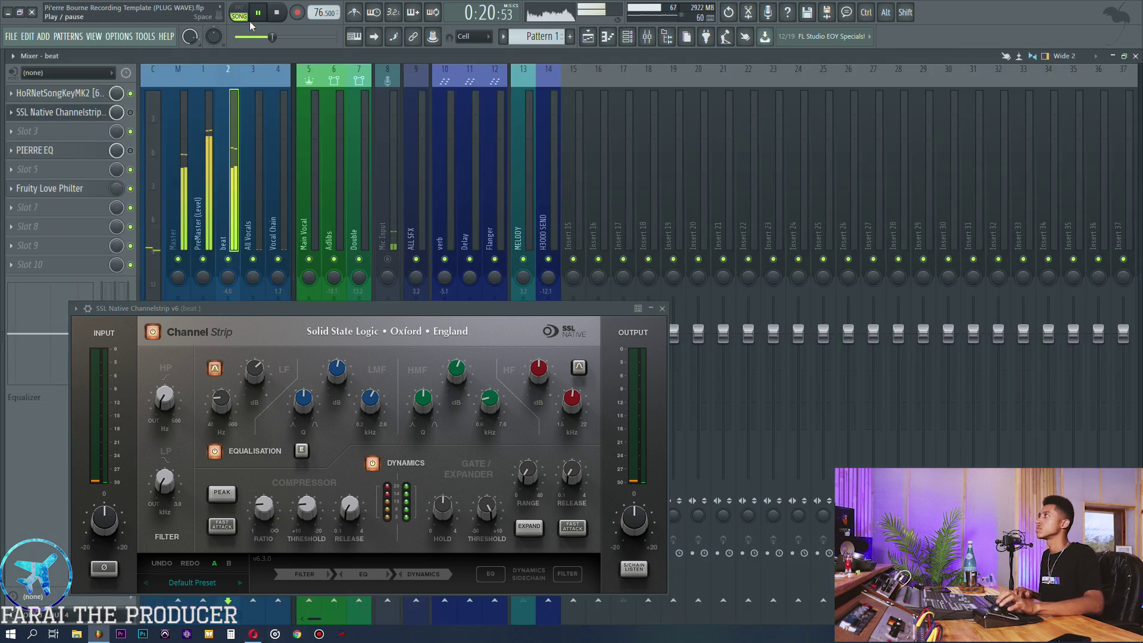
drag(559, 313, 944, 300)
key(space)
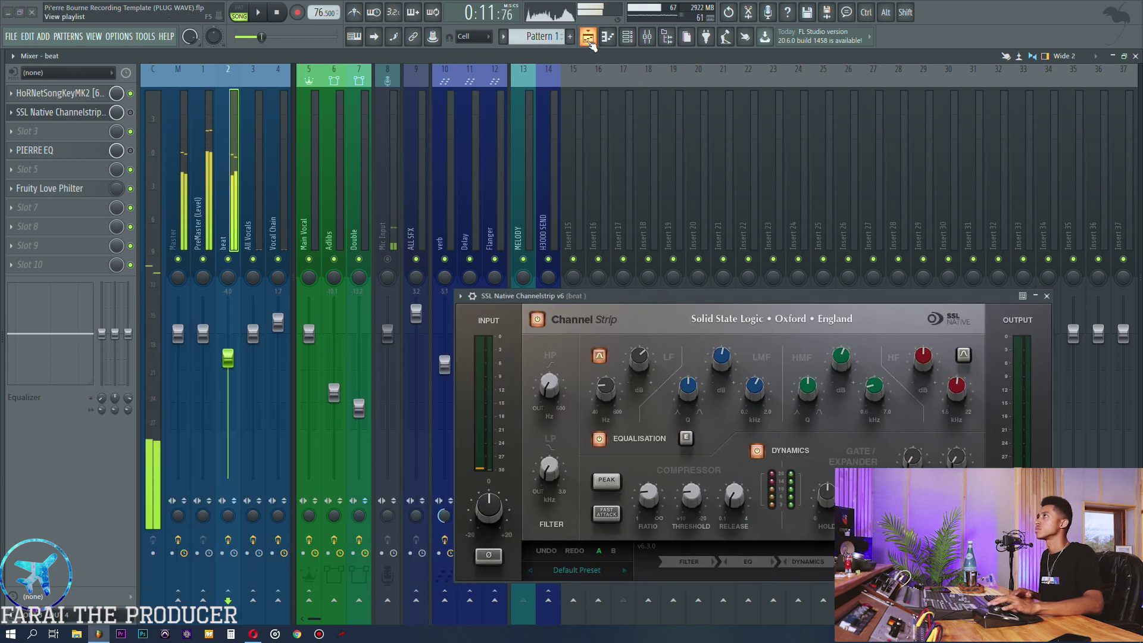
Step: Re-enable all playlist tracks and play the full mix from midway through bar 4 with the beat effects bypassed
click(588, 36)
right_click(158, 325)
right_click(159, 325)
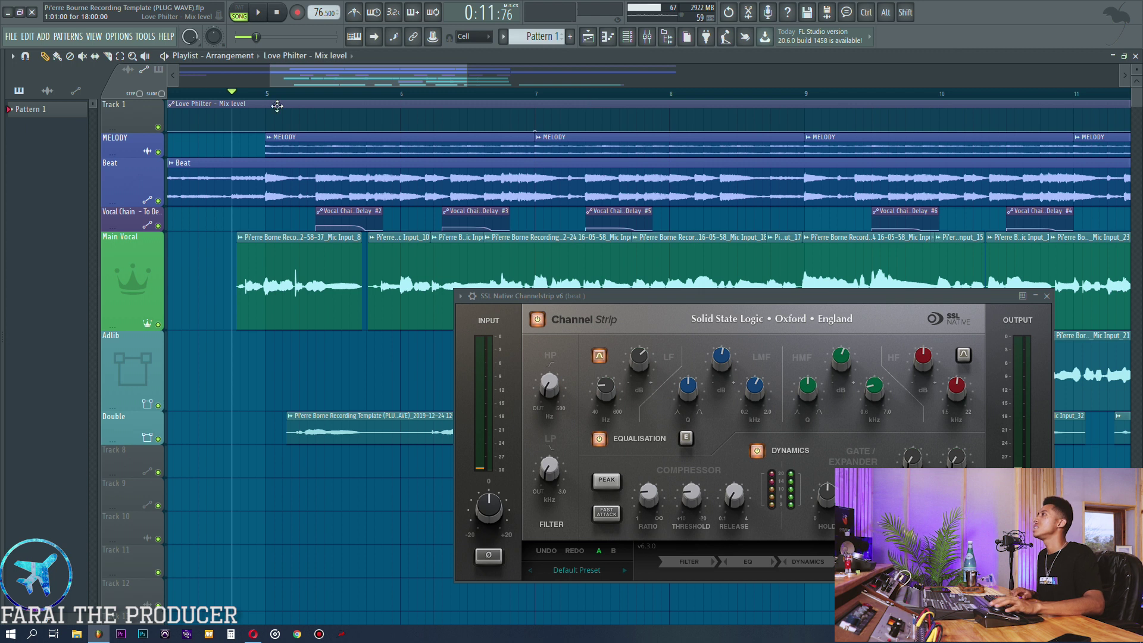
click(202, 97)
key(space)
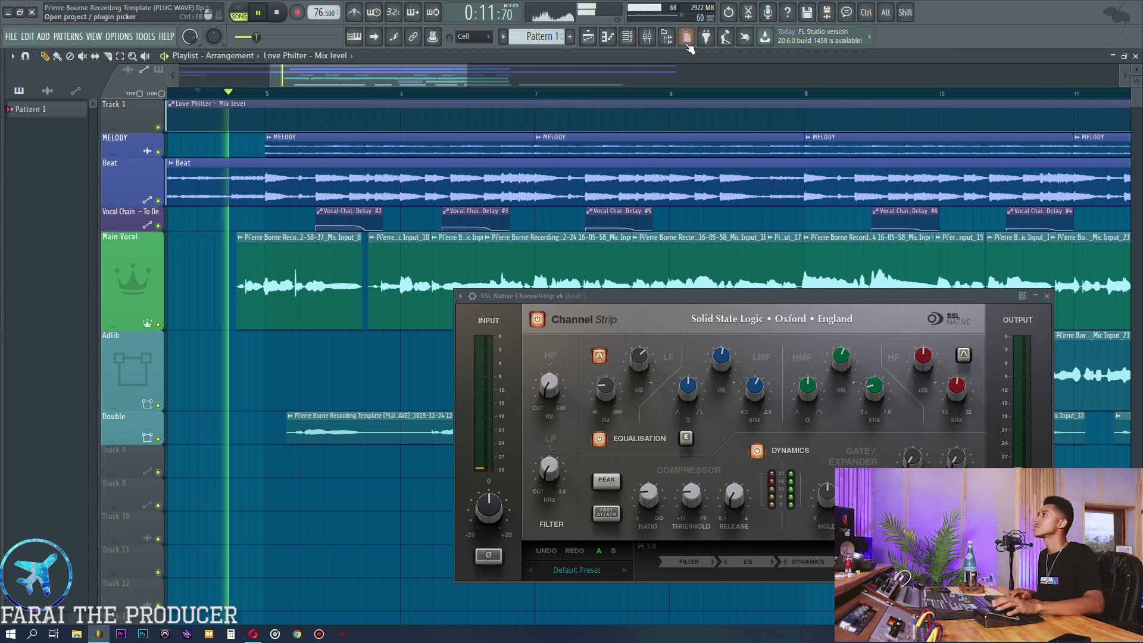
click(647, 36)
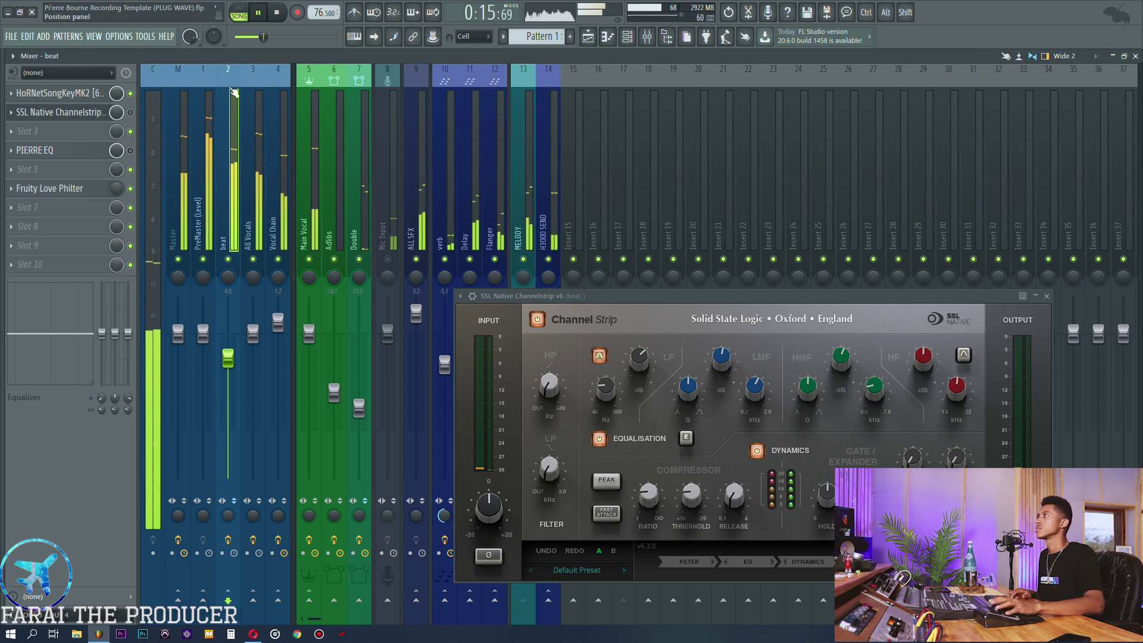
key(space)
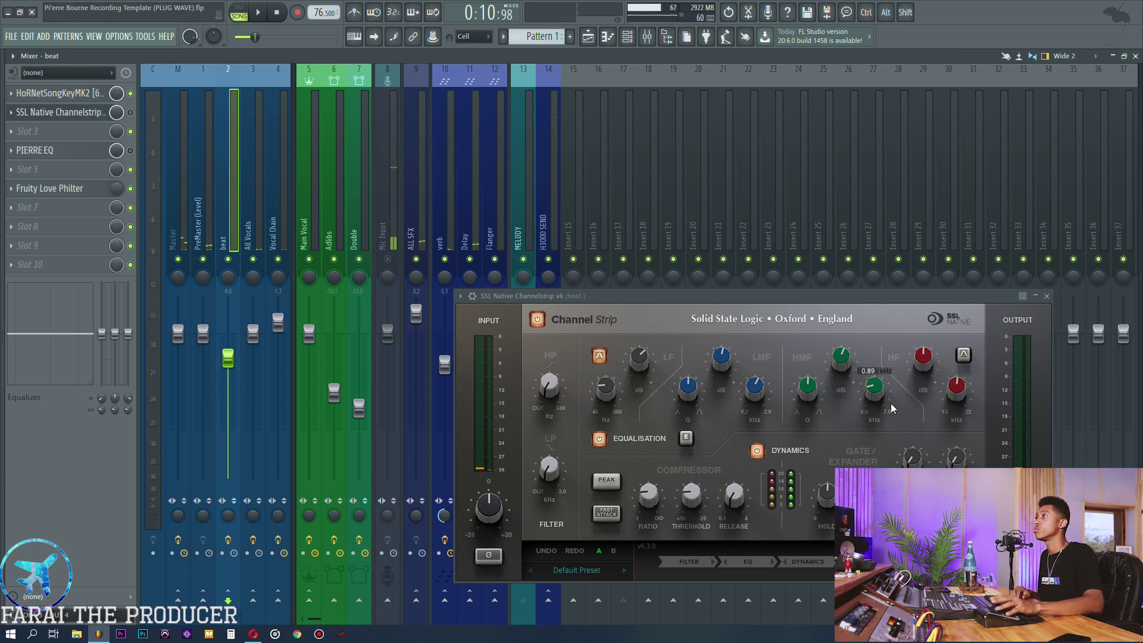
Step: Examine the beat track's PIERRE EQ curve, close it, and re-enable the PIERRE EQ and SSL Native Channelstrip
click(43, 151)
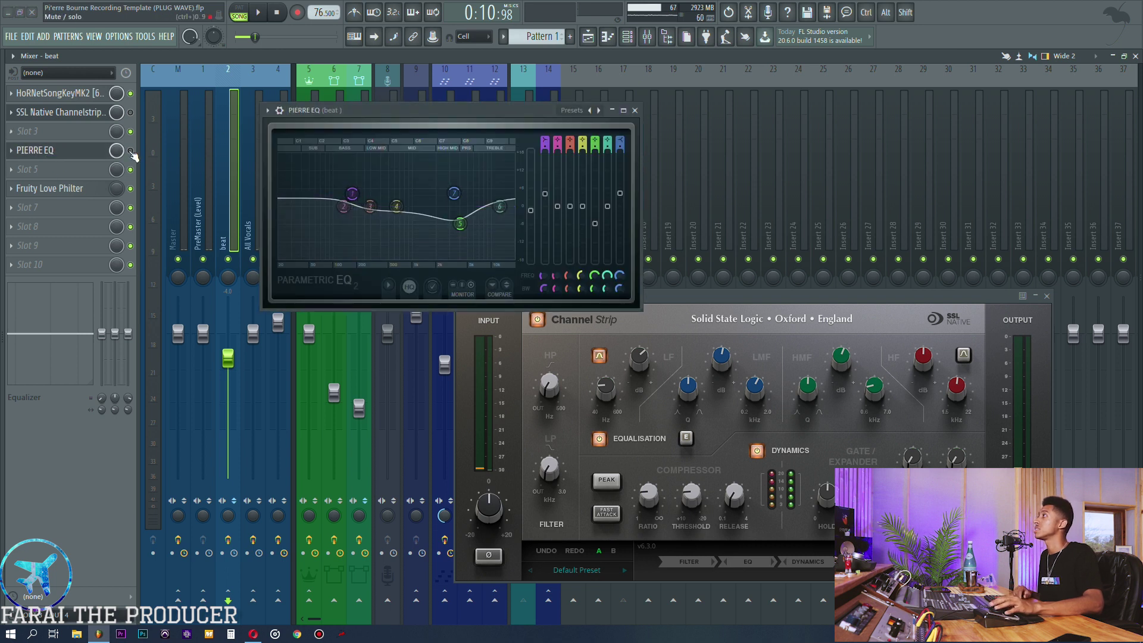
click(636, 111)
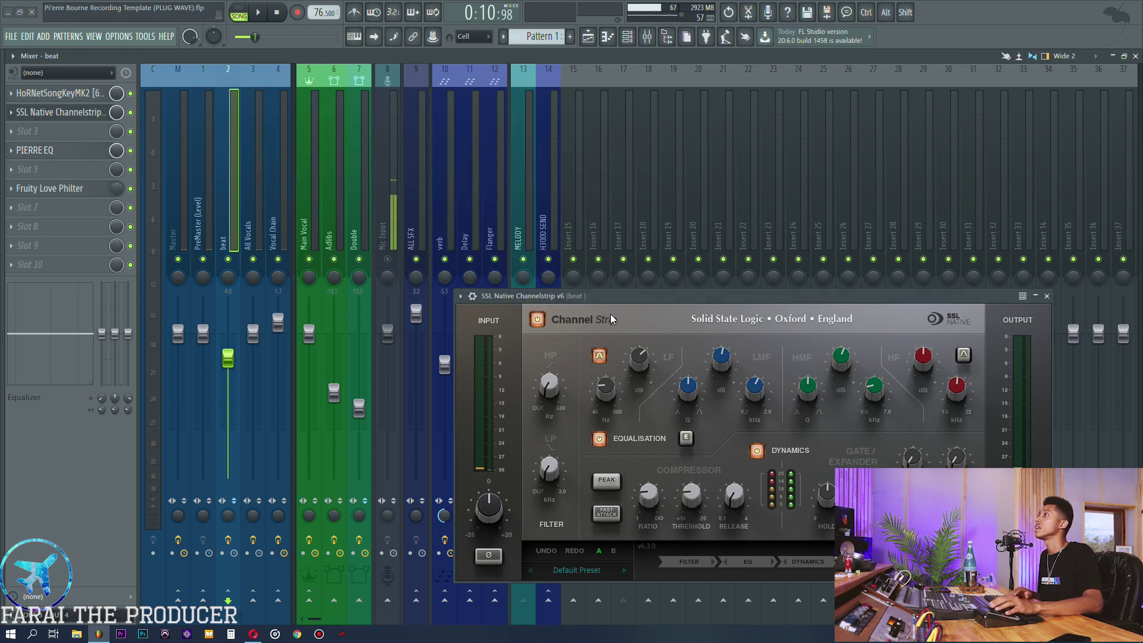
drag(606, 297, 612, 282)
Step: Close the Channelstrip window and compare the full mix with the beat's SSL Native Channelstrip and PIERRE EQ off and on
key(space)
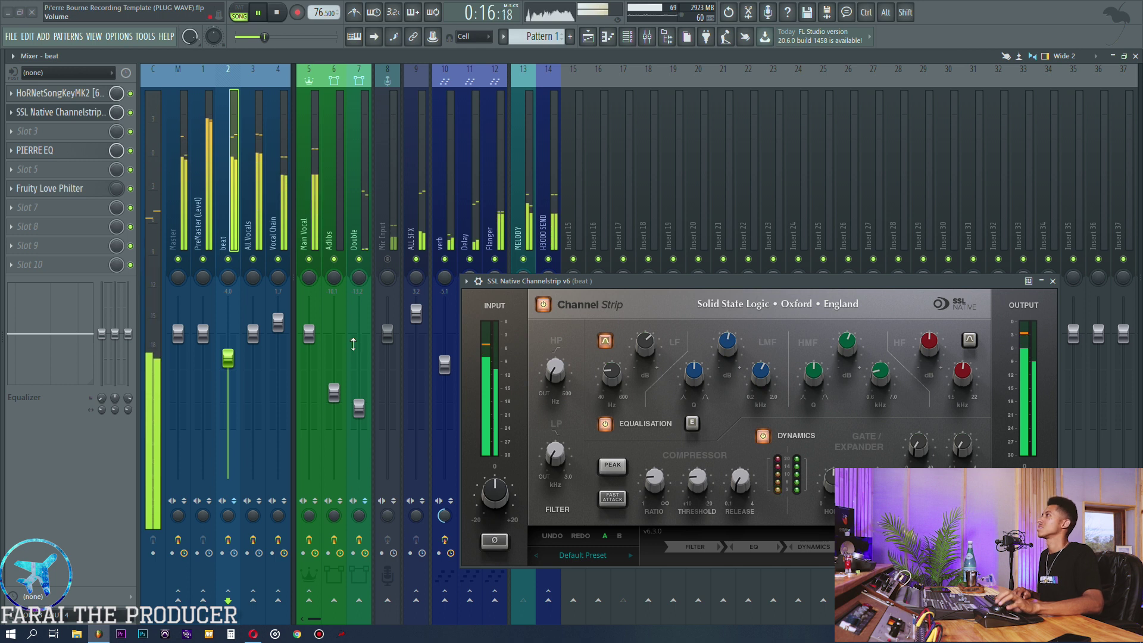
click(1052, 281)
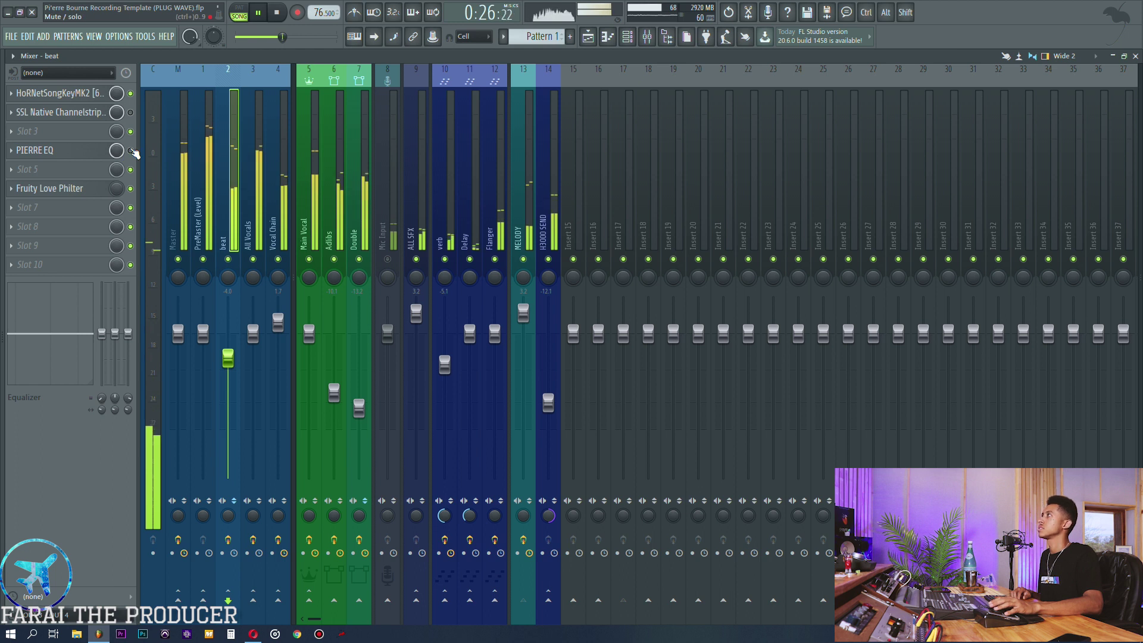
click(131, 151)
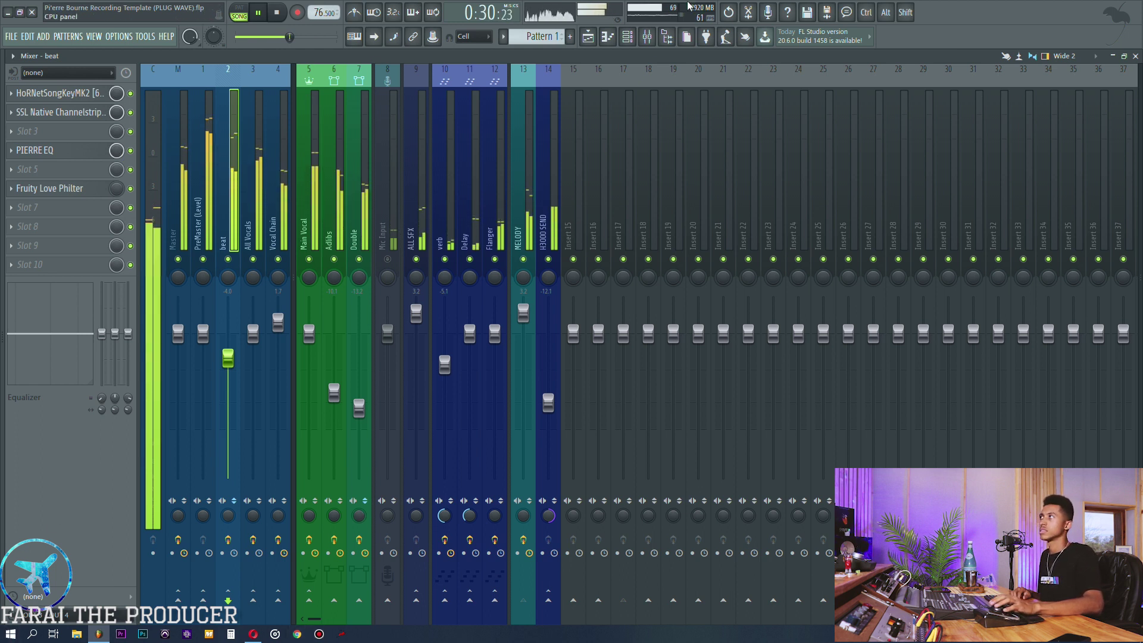
key(space)
Step: Review the whole arrangement in the playlist and set the playhead at the start of bar 5
key(F5)
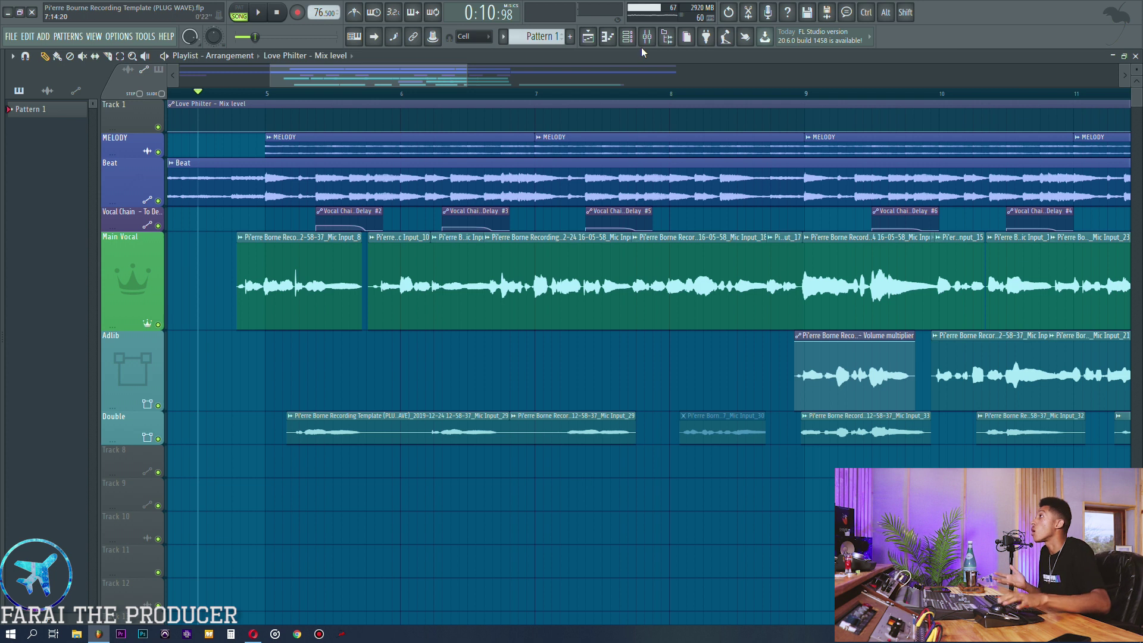
scroll(612, 99, down, 3)
key(F9)
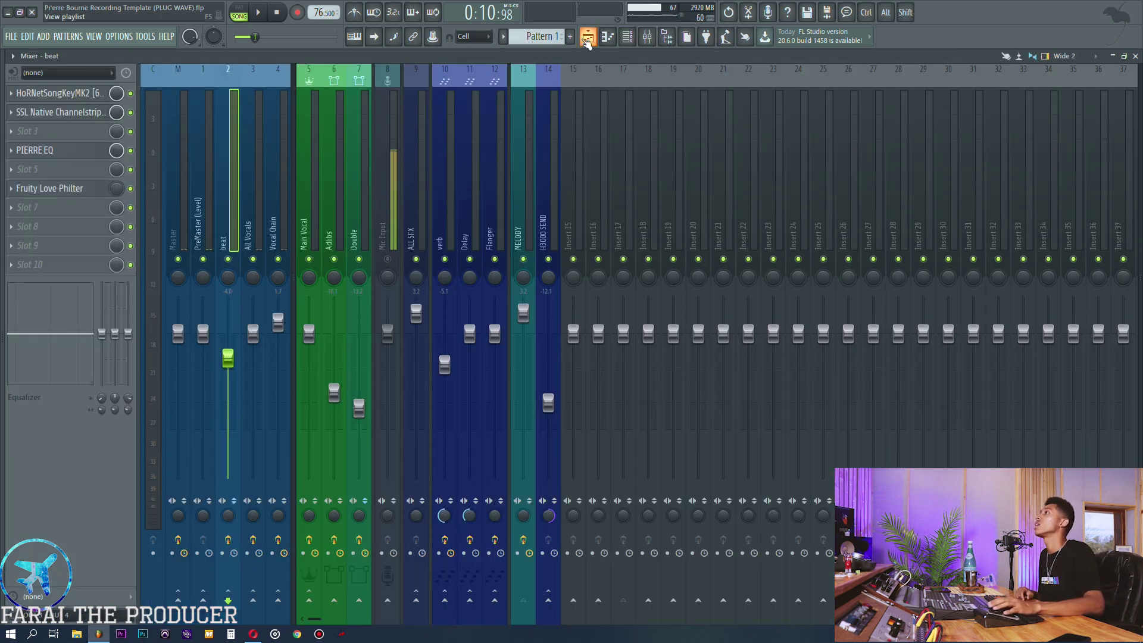
key(F5)
scroll(333, 95, up, 3)
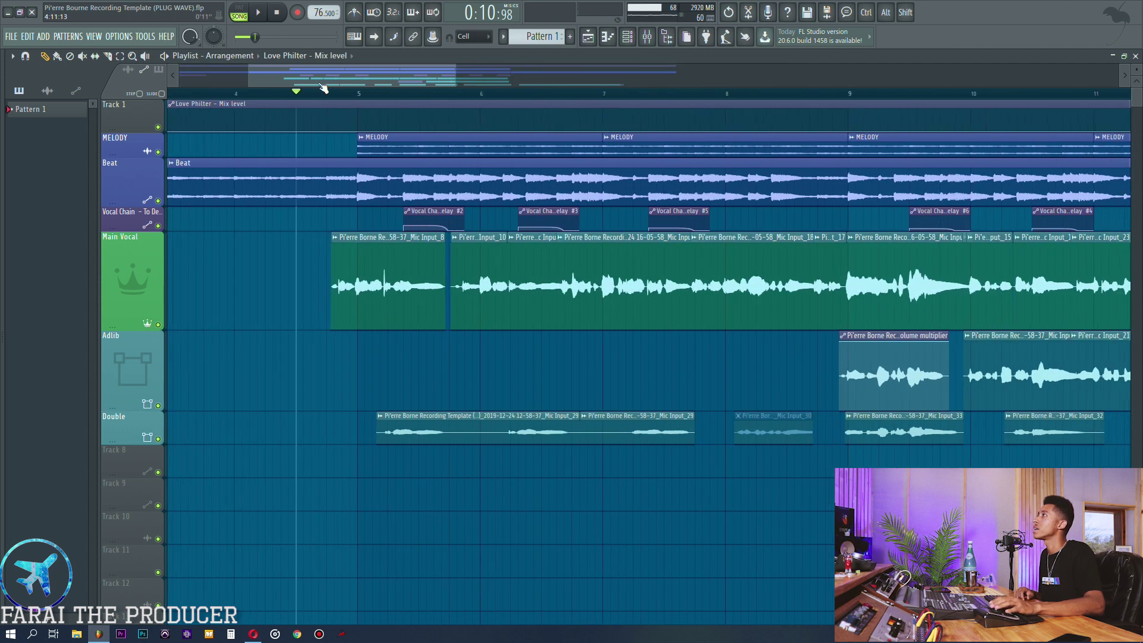
scroll(317, 100, down, 5)
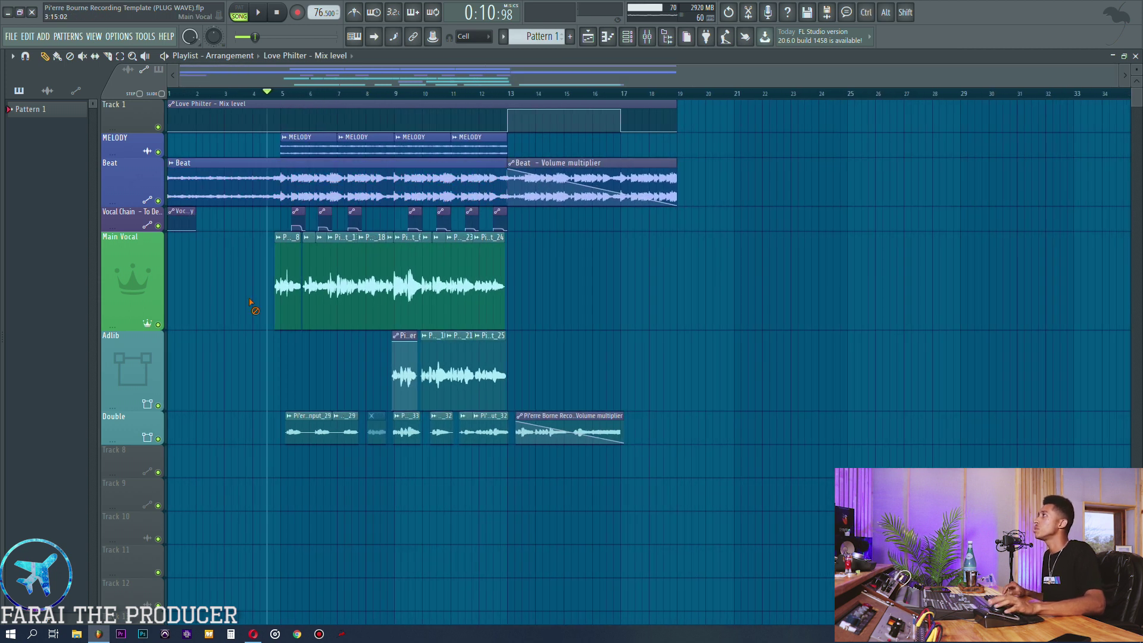
scroll(280, 119, up, 4)
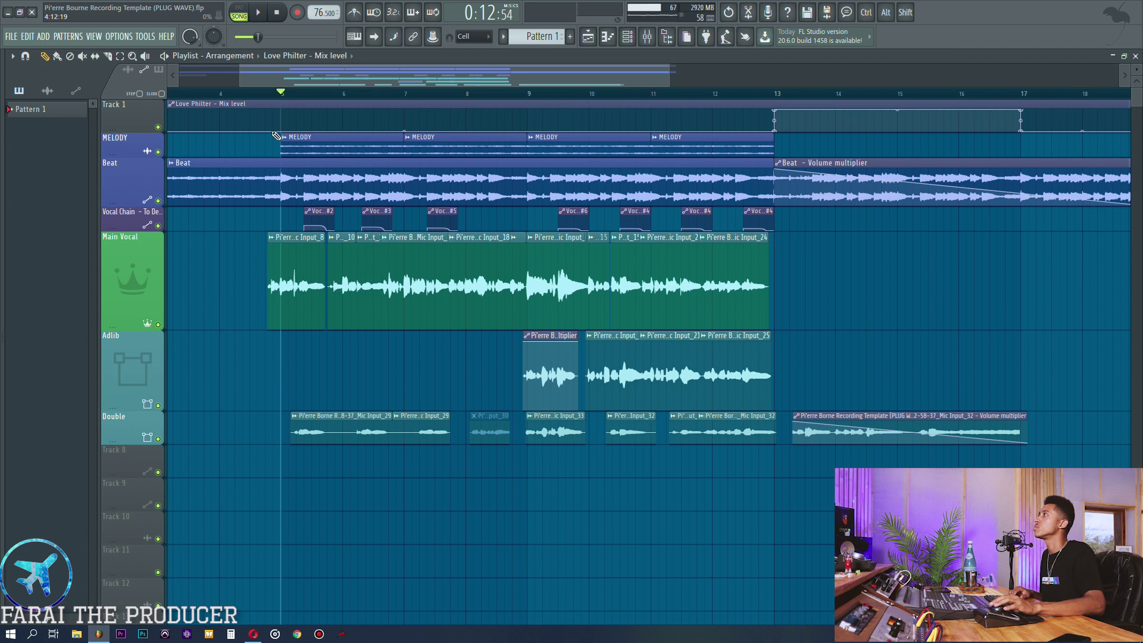
Step: Open the channel settings of the first MELODY clip and solo the MELODY track
right_click(280, 136)
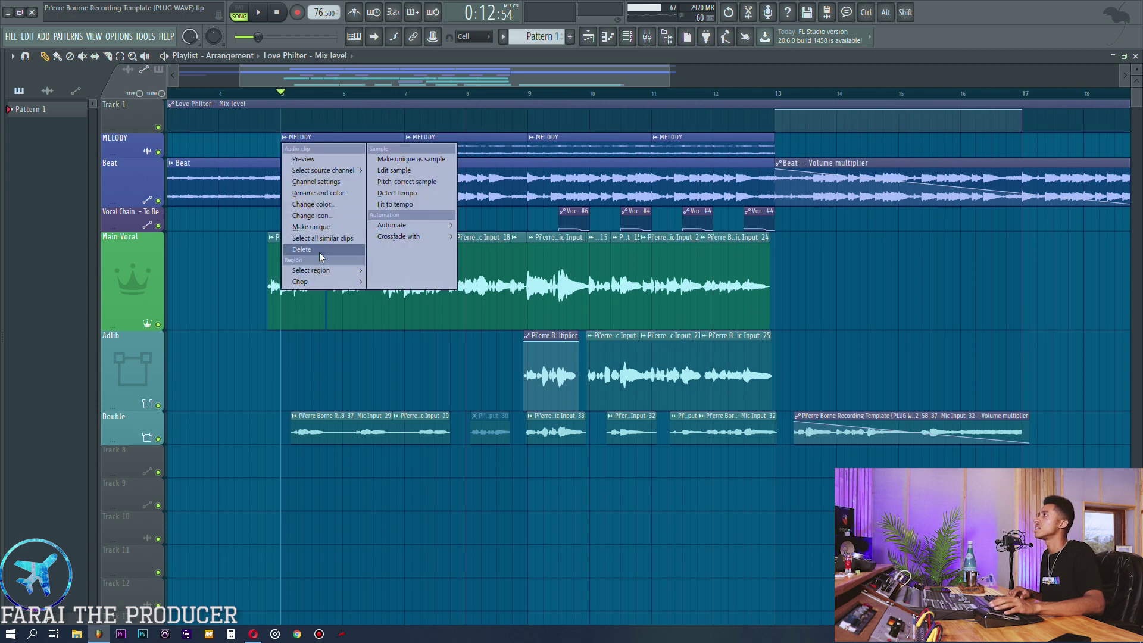
click(327, 228)
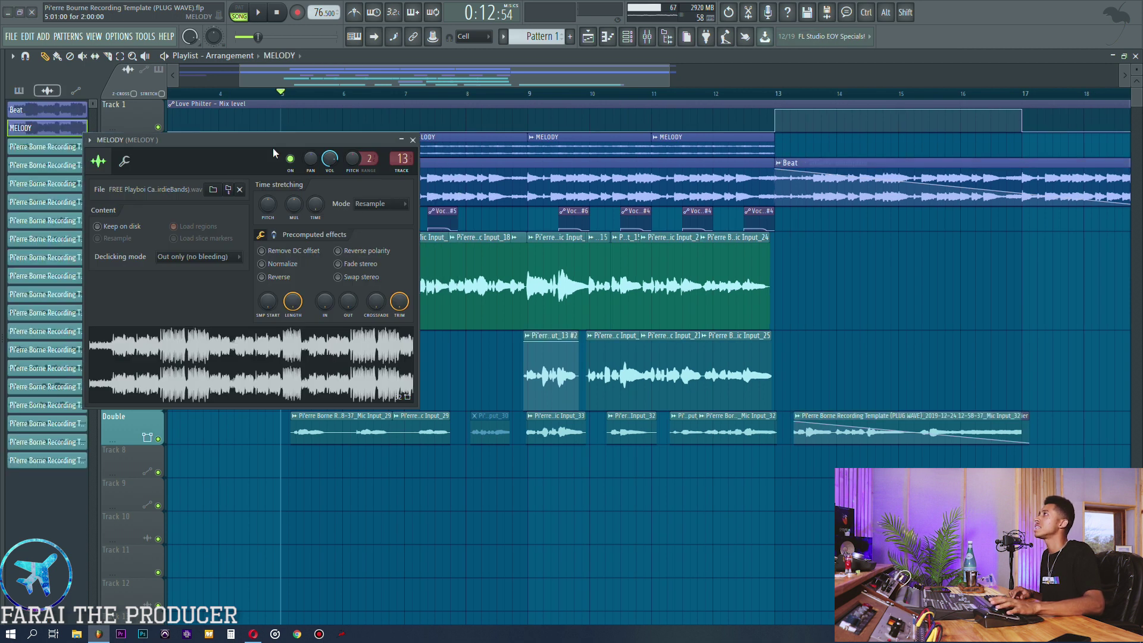
drag(237, 141, 280, 268)
right_click(159, 153)
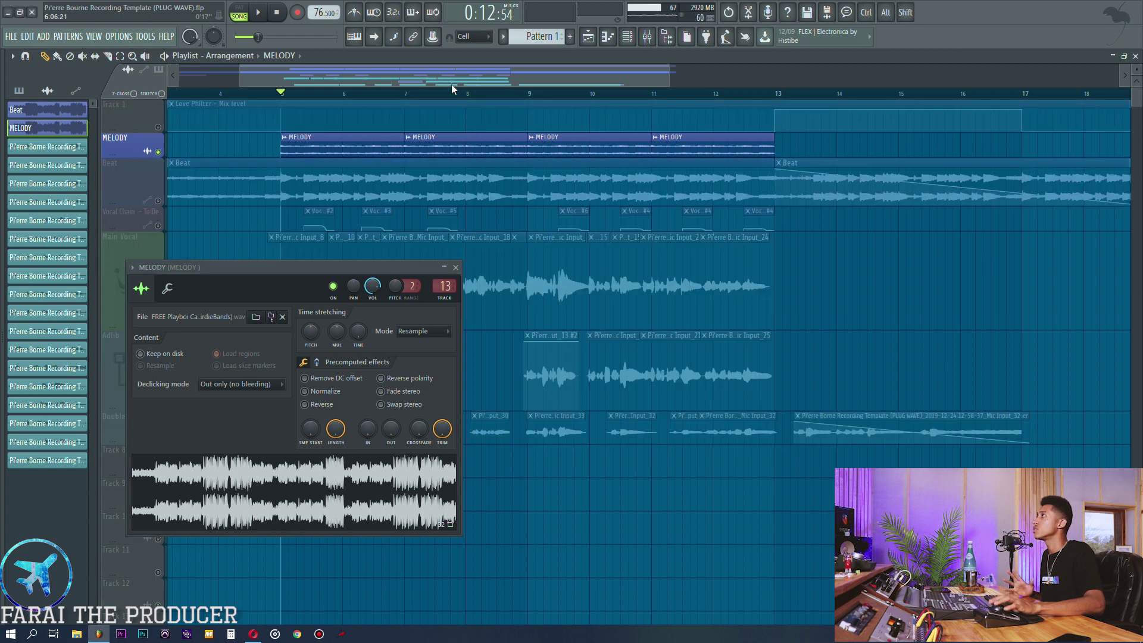
Step: Play the soloed MELODY from bar 5 with its mixer channel in view and the settings window moved aside
click(644, 38)
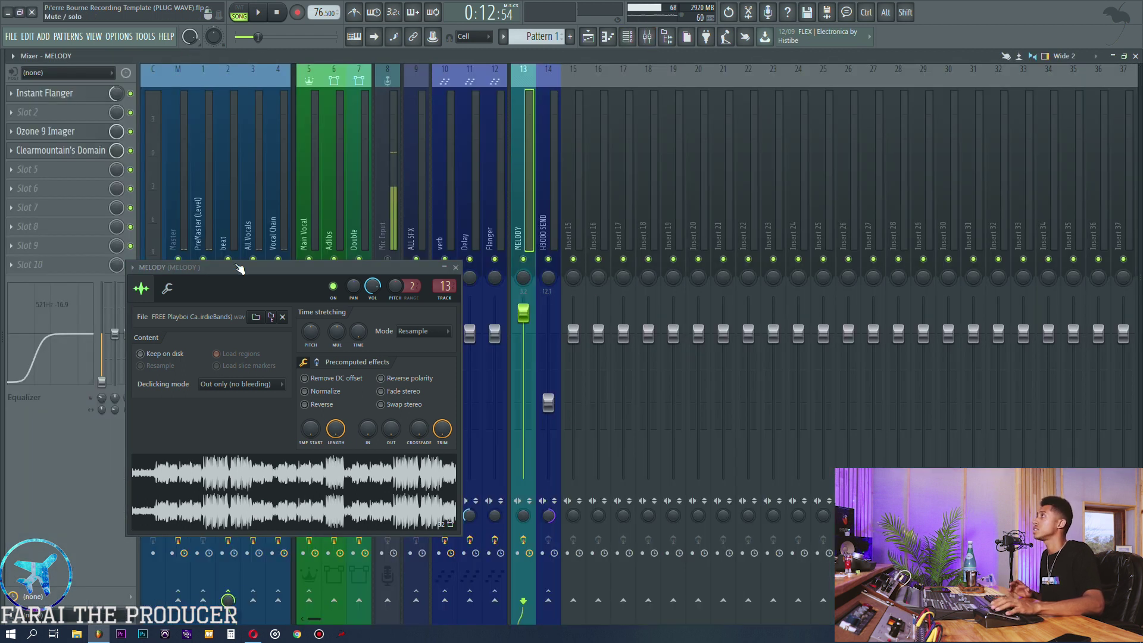
drag(238, 269, 806, 230)
click(588, 38)
key(space)
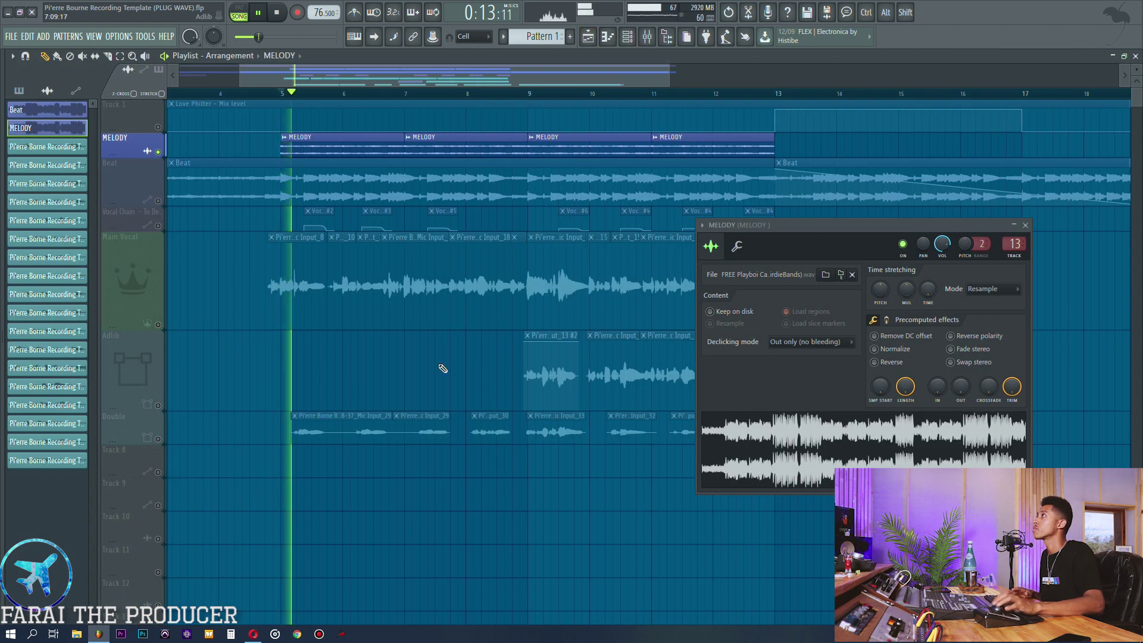
click(647, 38)
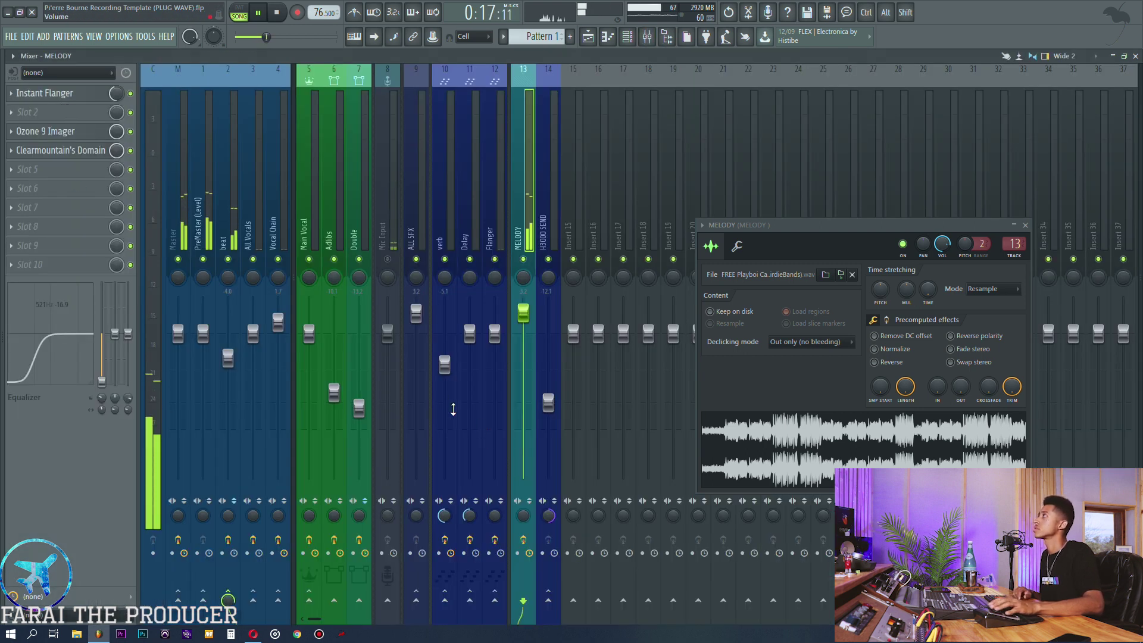
Step: Compare the soloed MELODY with Instant Flanger, Ozone 9 Imager and Clearmountain's Domain bypassed and re-enabled, and return to the playlist
click(130, 94)
click(131, 131)
click(130, 150)
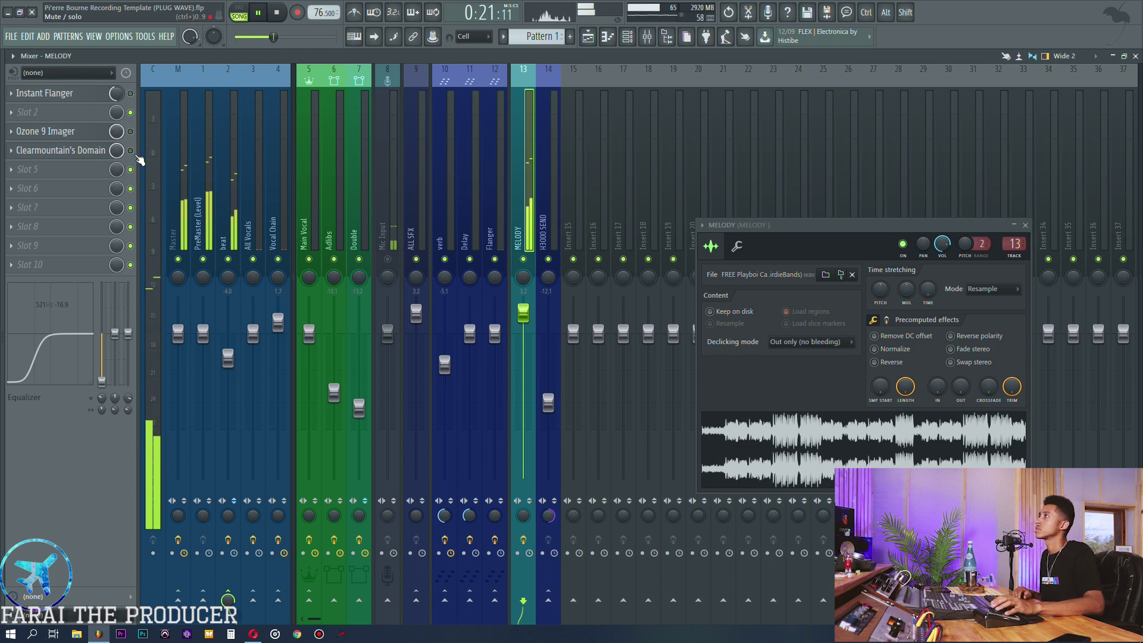
click(130, 150)
key(space)
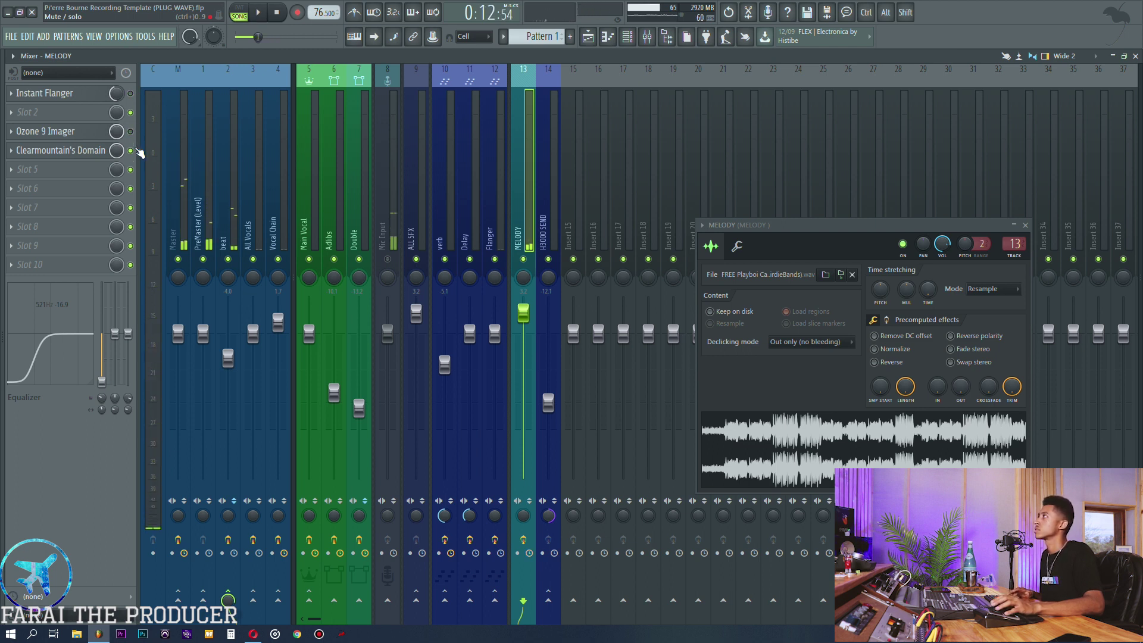
key(space)
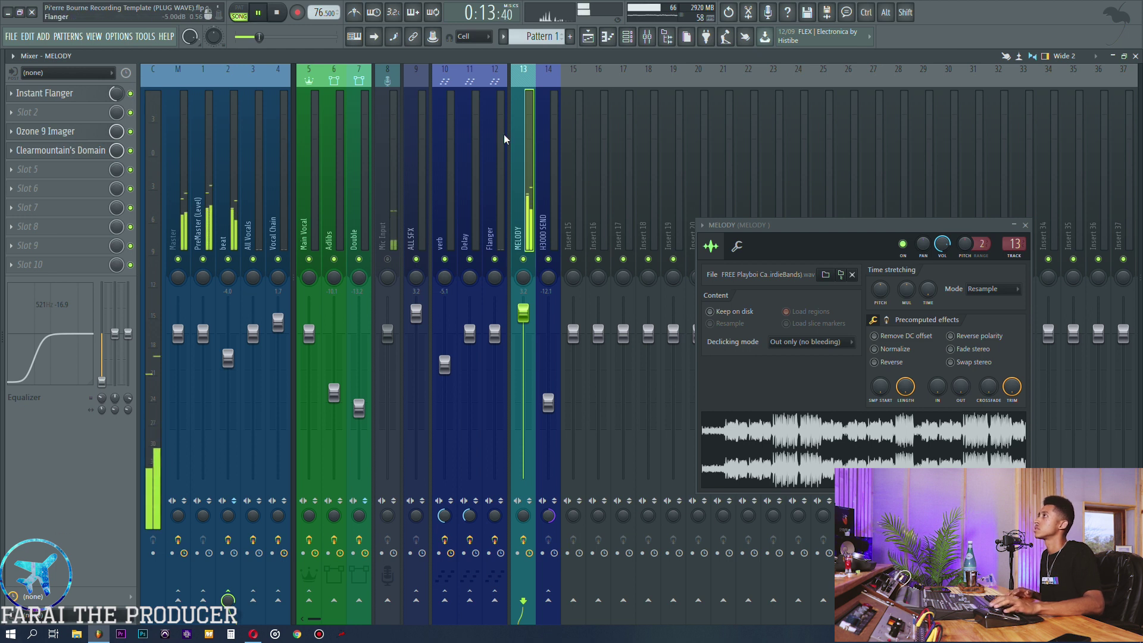
key(F5)
key(space)
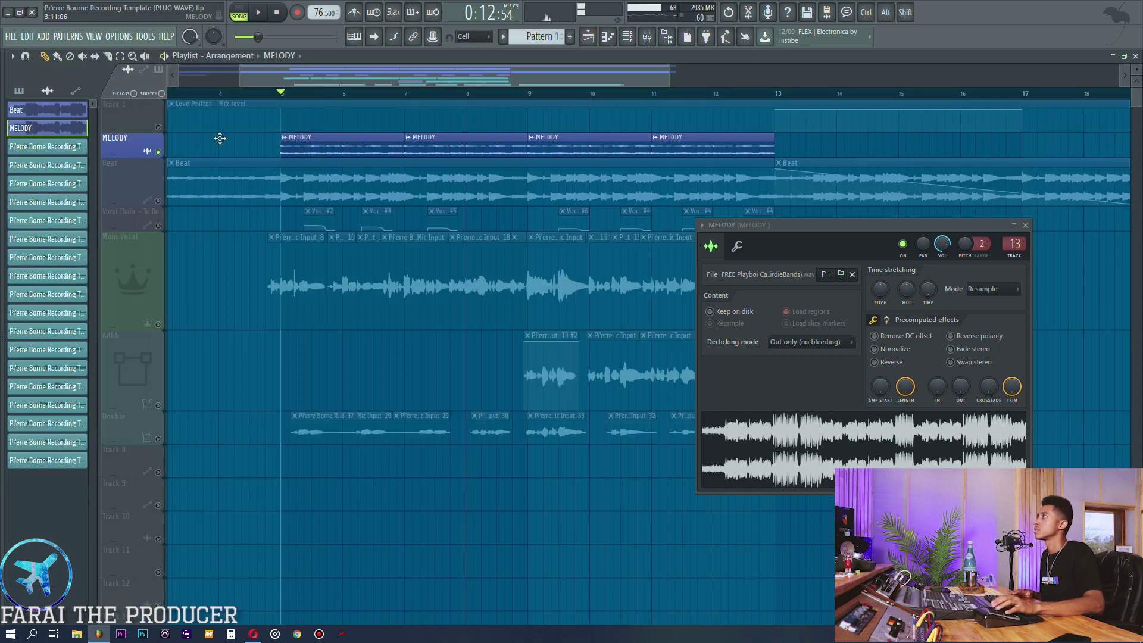
Step: Enable the Beat track alongside MELODY, set the playhead at bar 1 and place a MELODY clip there
scroll(279, 85, left, 3)
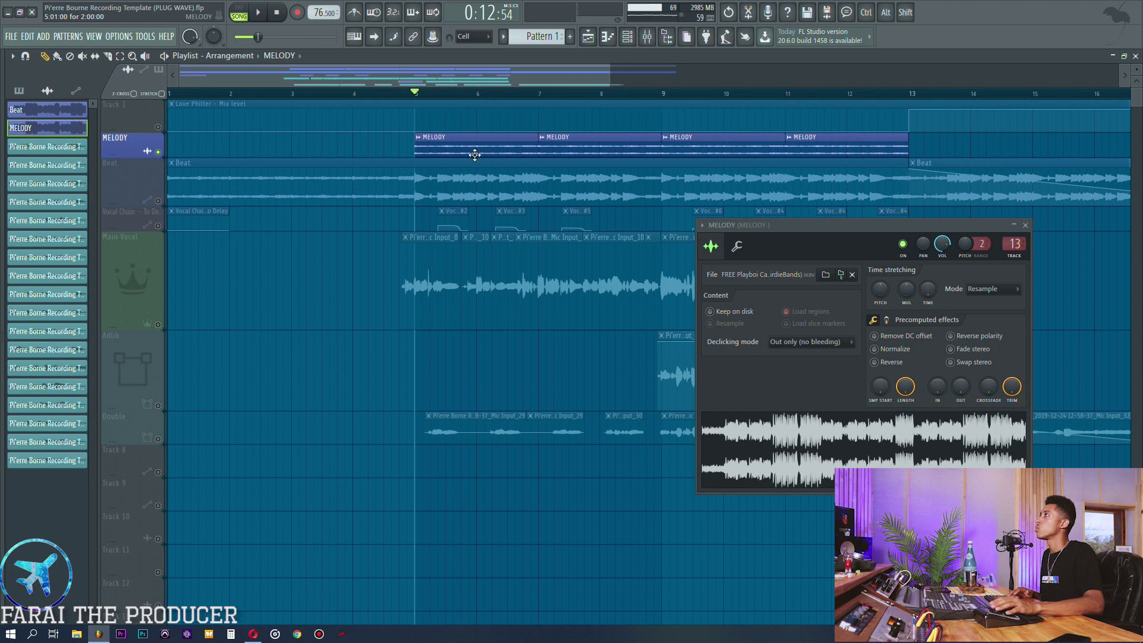
click(172, 94)
click(165, 200)
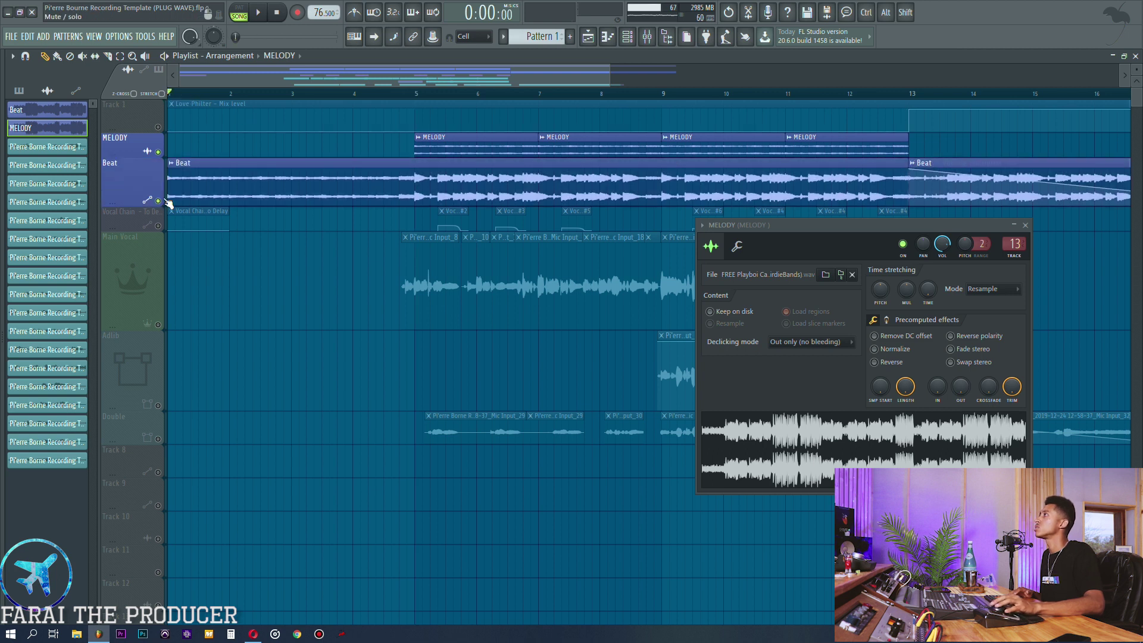
click(186, 151)
Step: Compare the song's opening with the MELODY track muted and with it layered over the Beat
key(space)
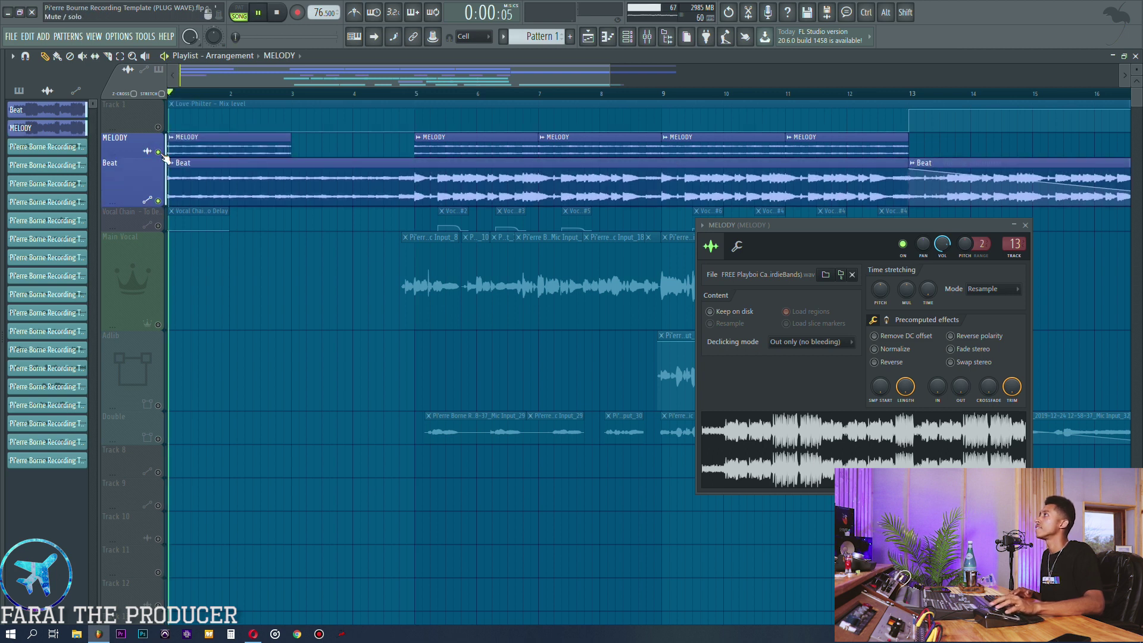
click(160, 153)
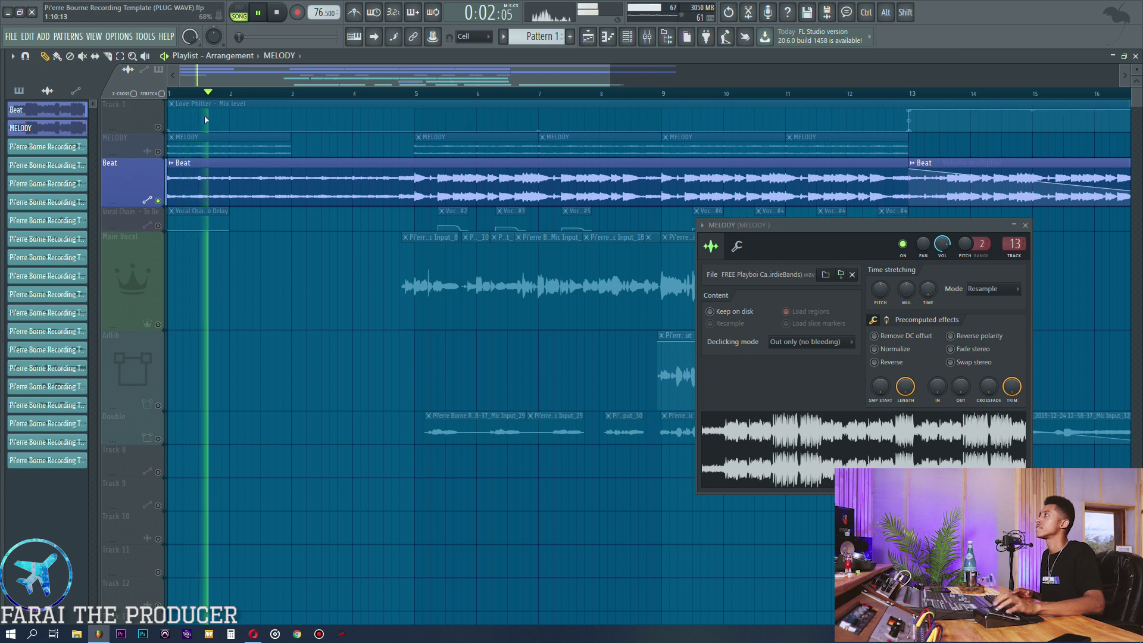
key(space)
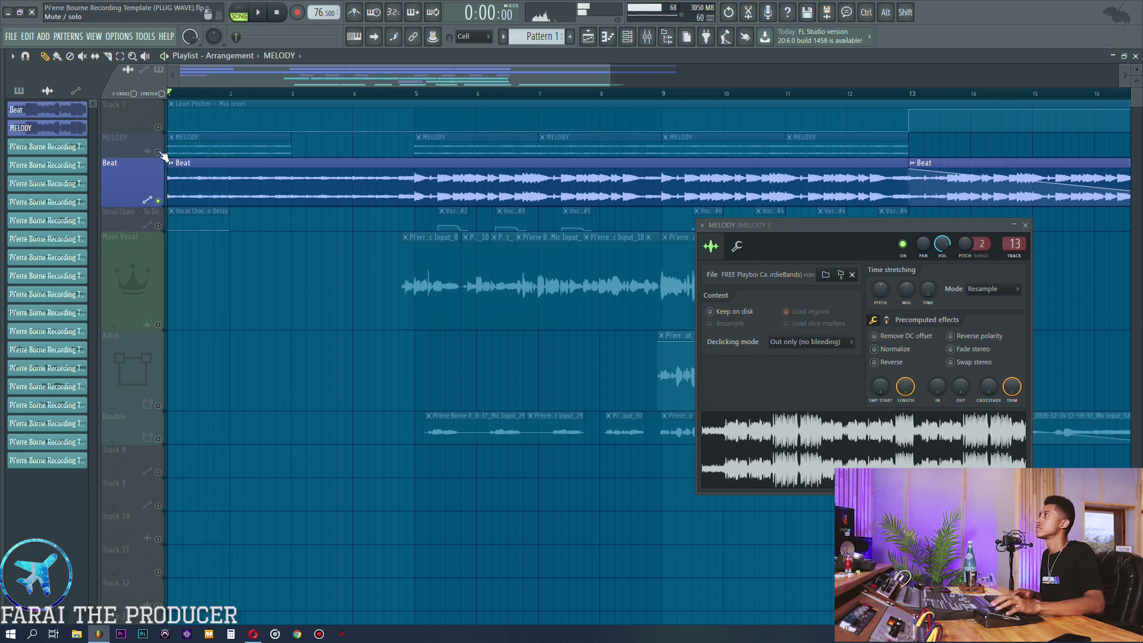
click(159, 152)
key(space)
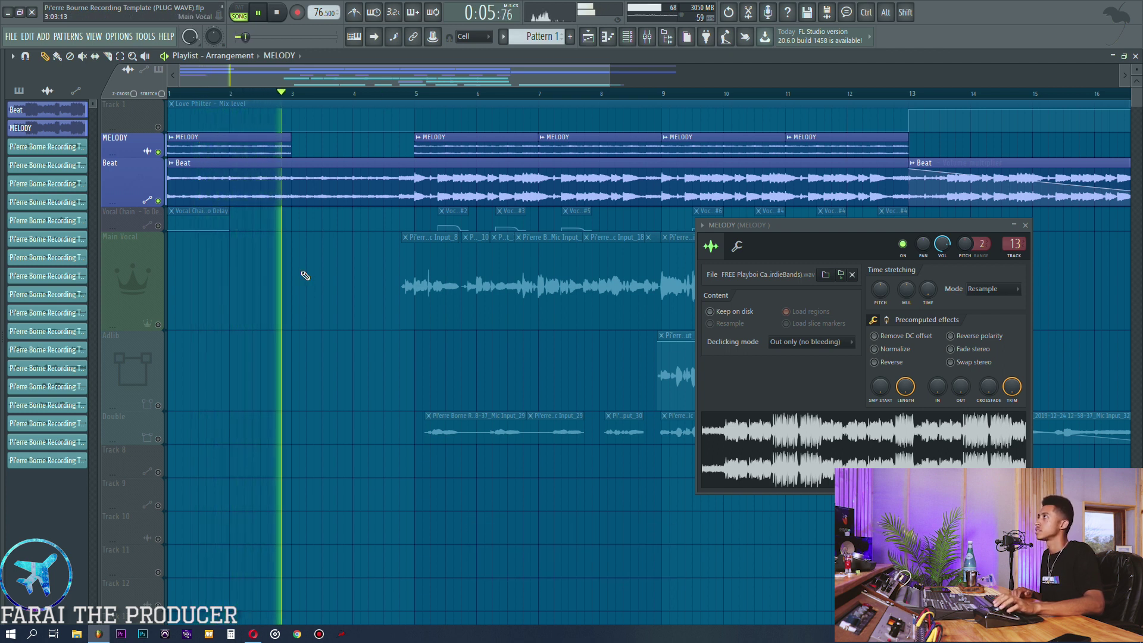
Step: Delete the MELODY clip at bar 1, stop playback and re-enable all playlist tracks
right_click(256, 146)
key(space)
scroll(660, 105, down, 5)
click(157, 152)
right_click(160, 201)
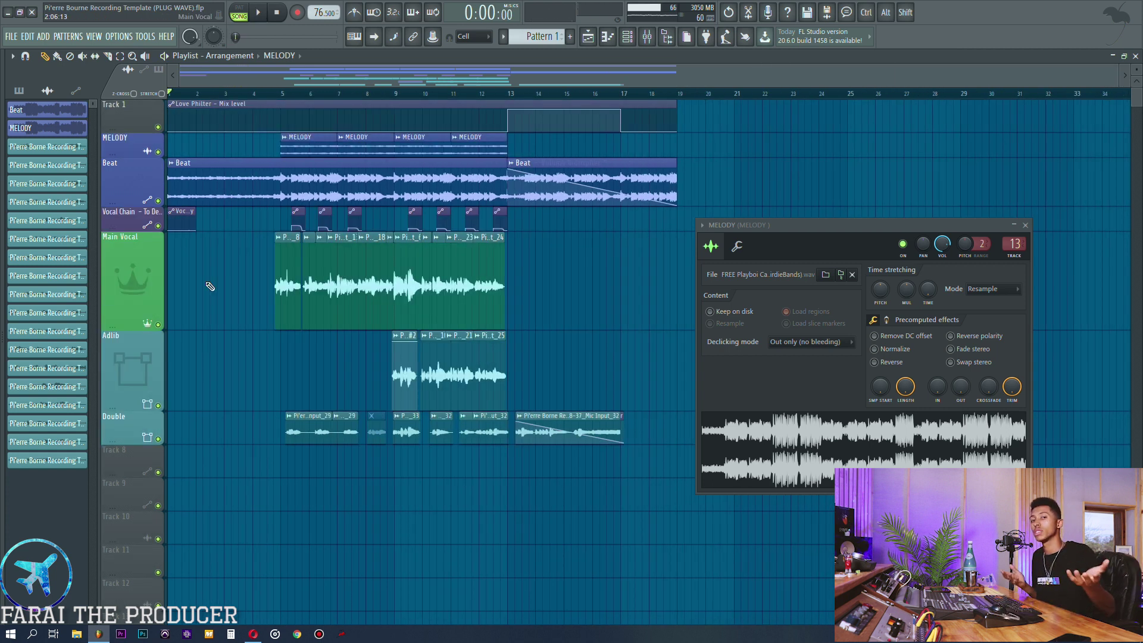